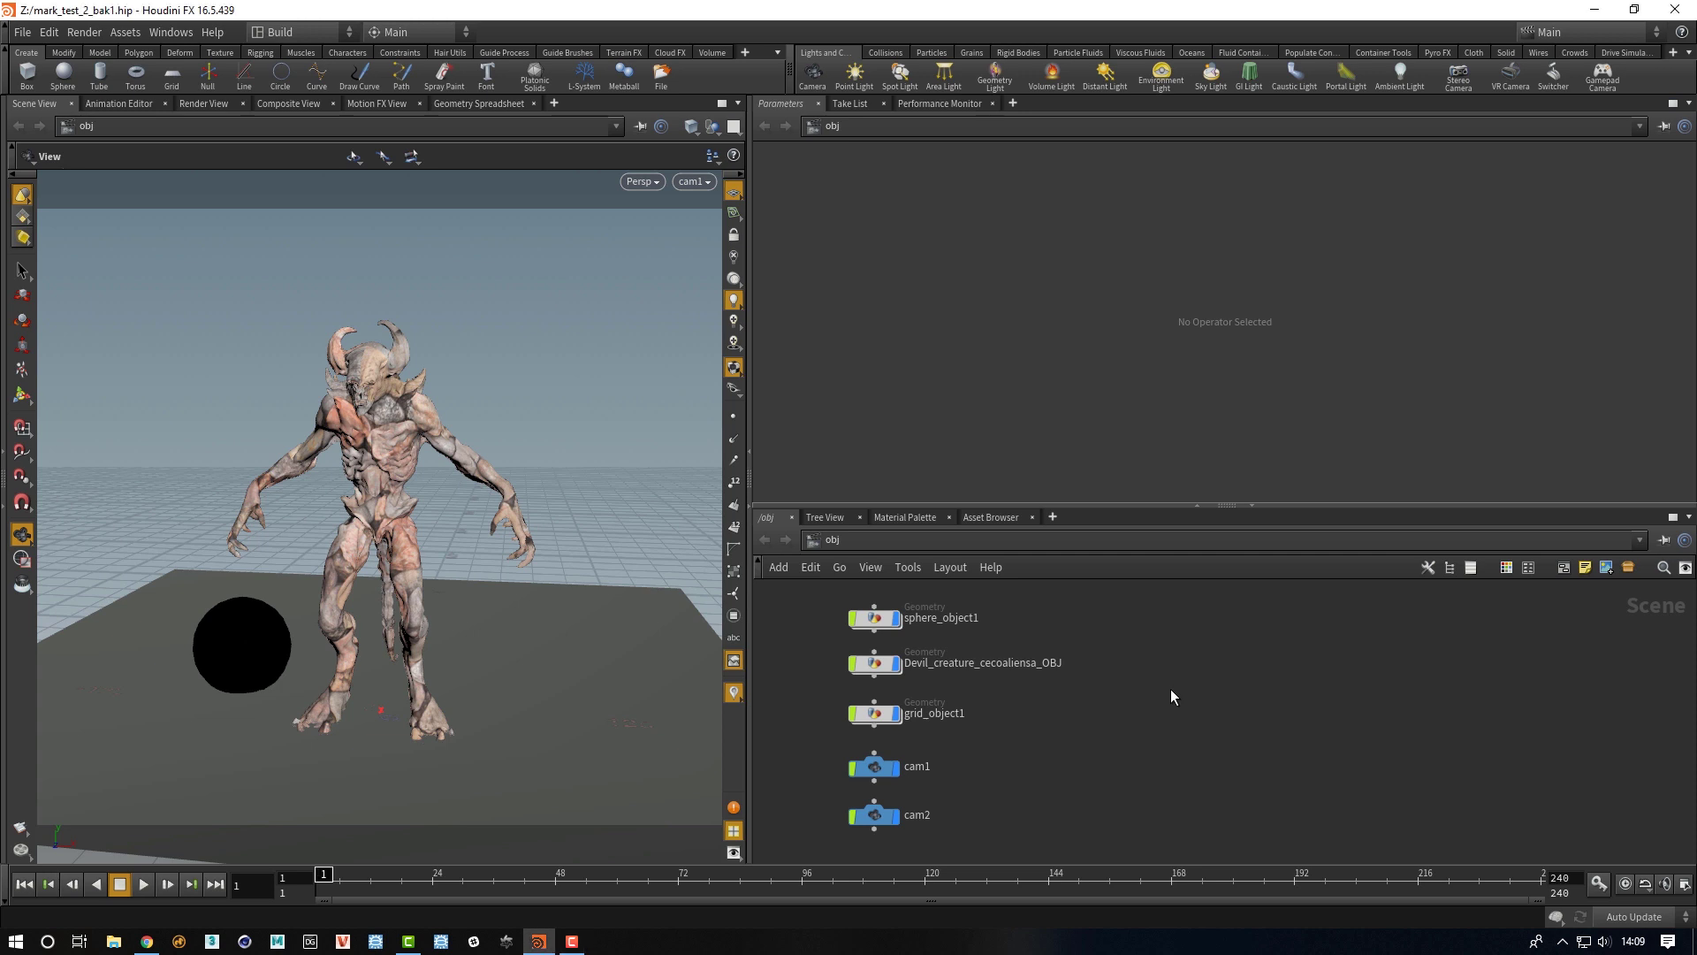
- Add an HDRLSConnectionCtrl digital asset node to the obj network and position it
key("Tab")
mouse_move(1217, 607)
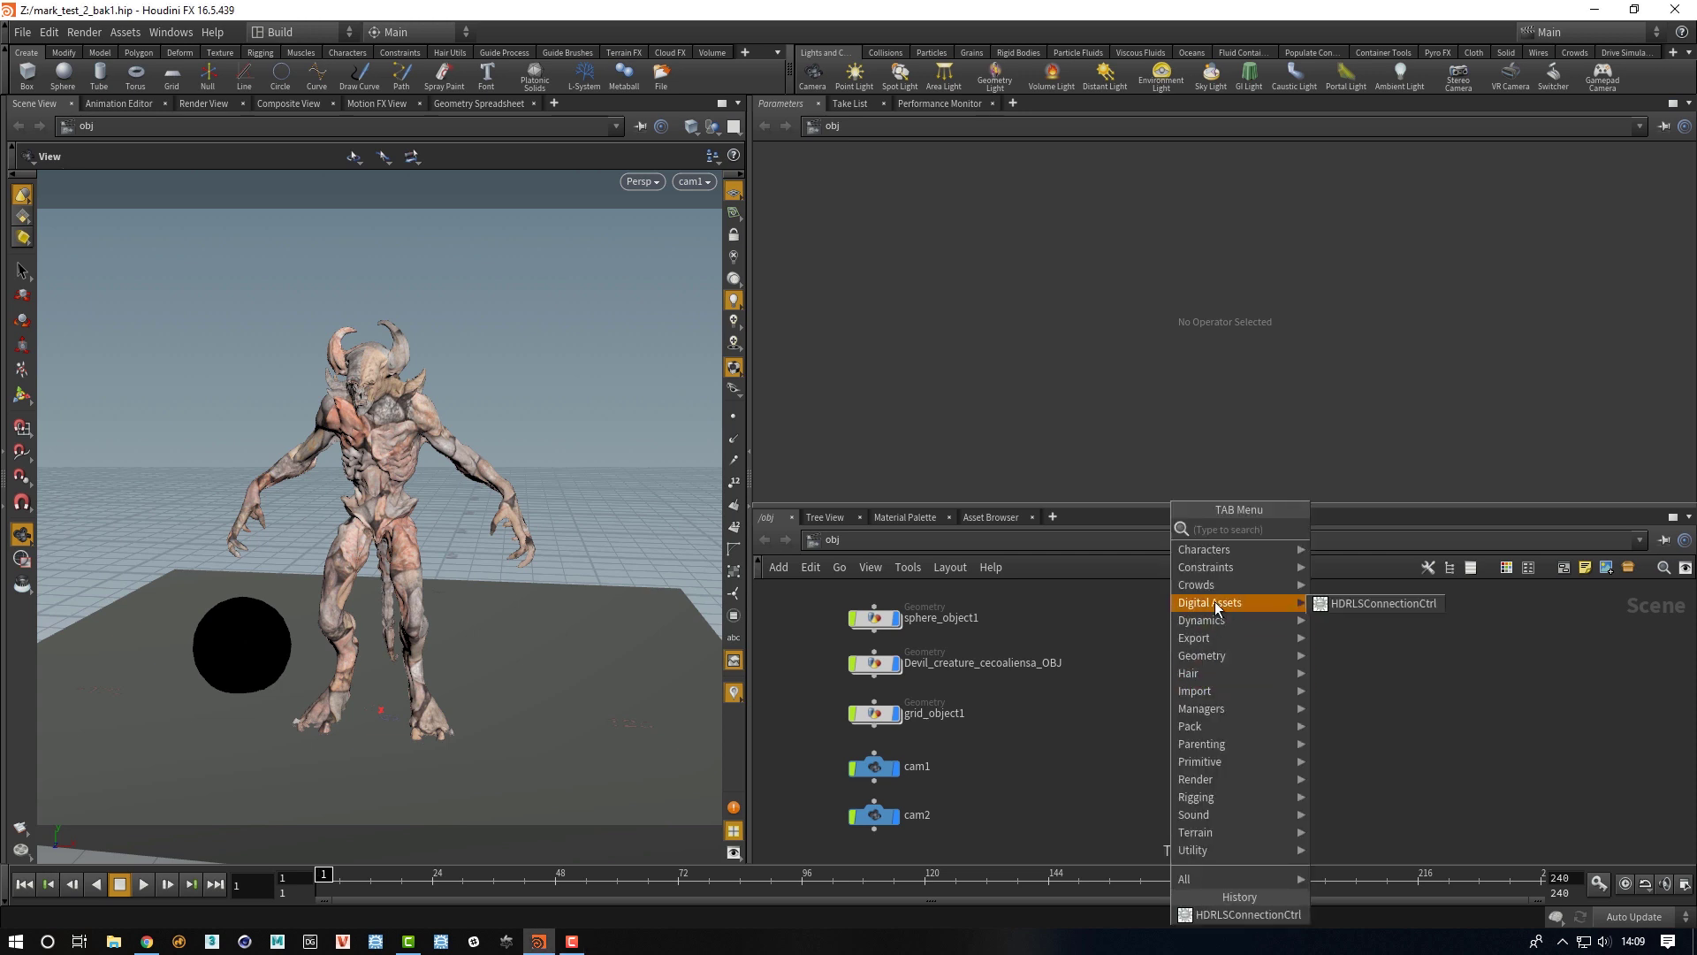
left_click(1368, 610)
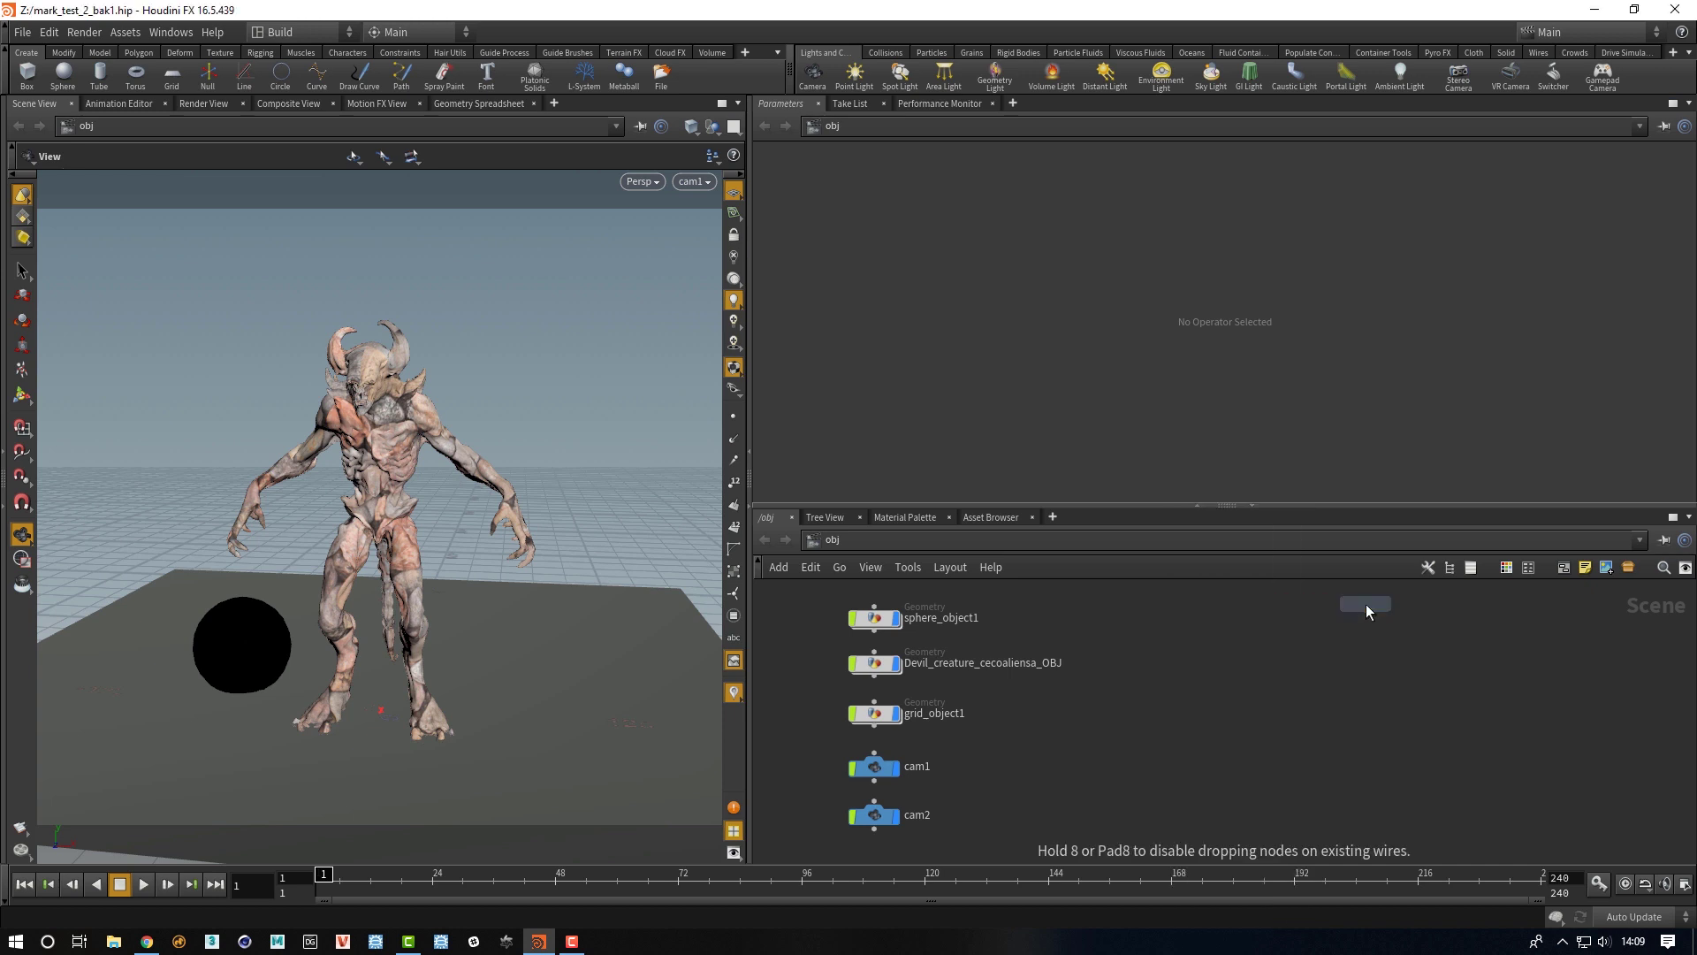
left_click(1194, 698)
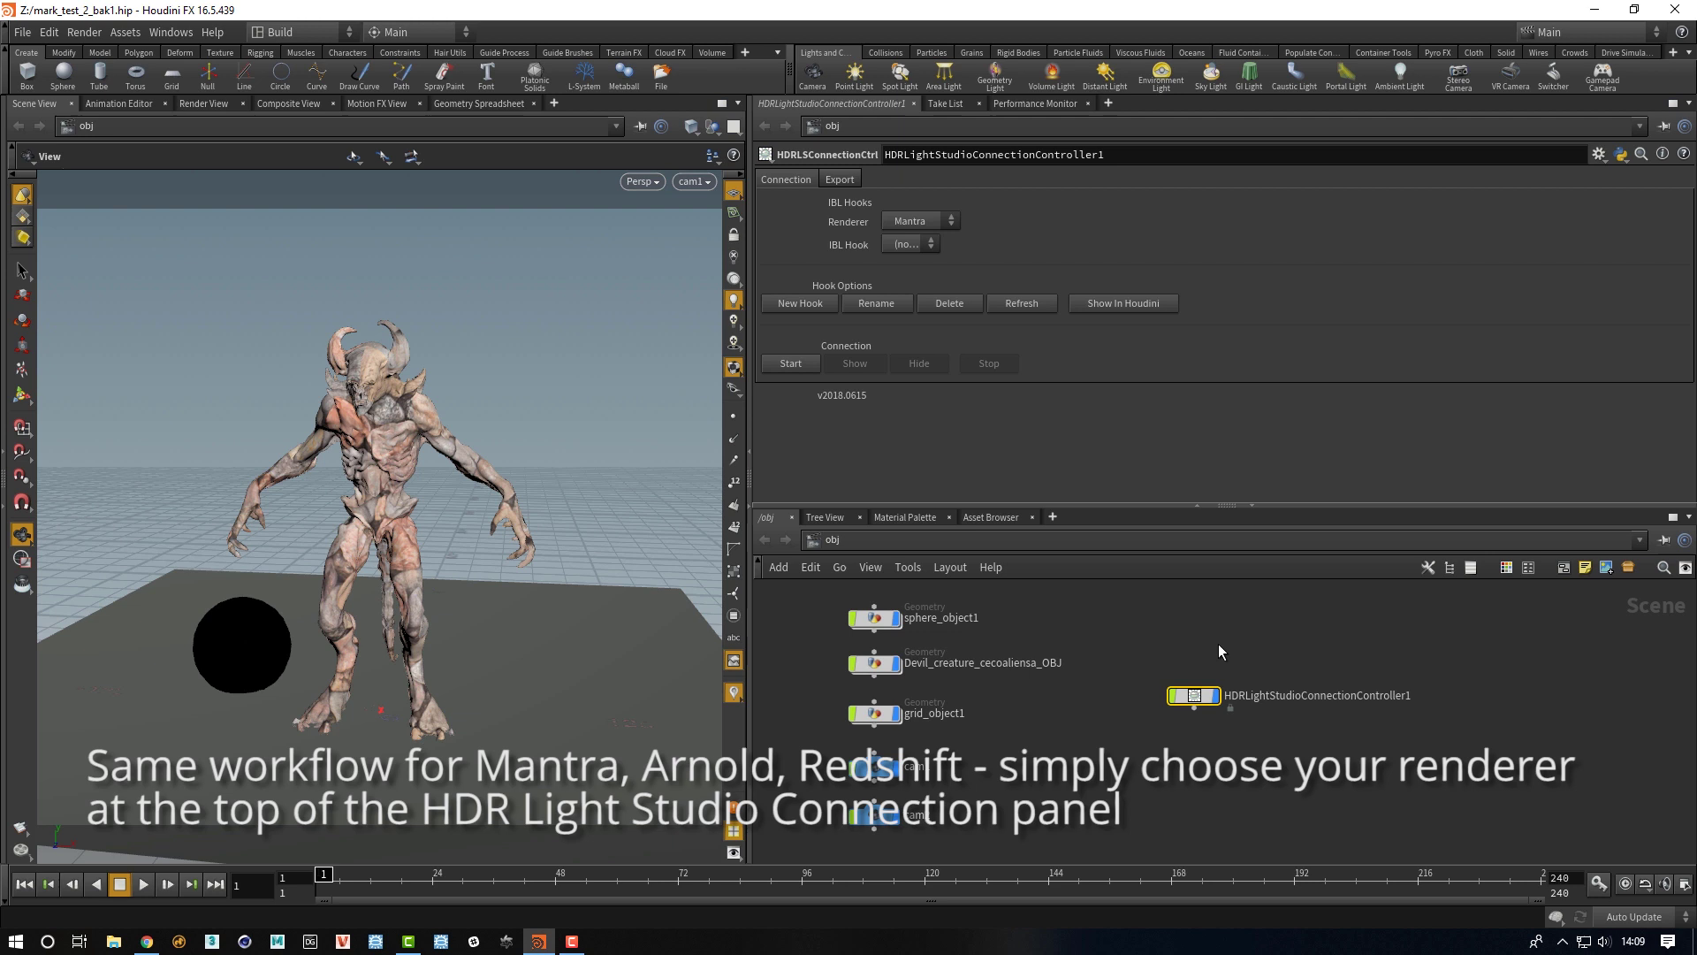
left_click_drag(1207, 698, 1188, 715)
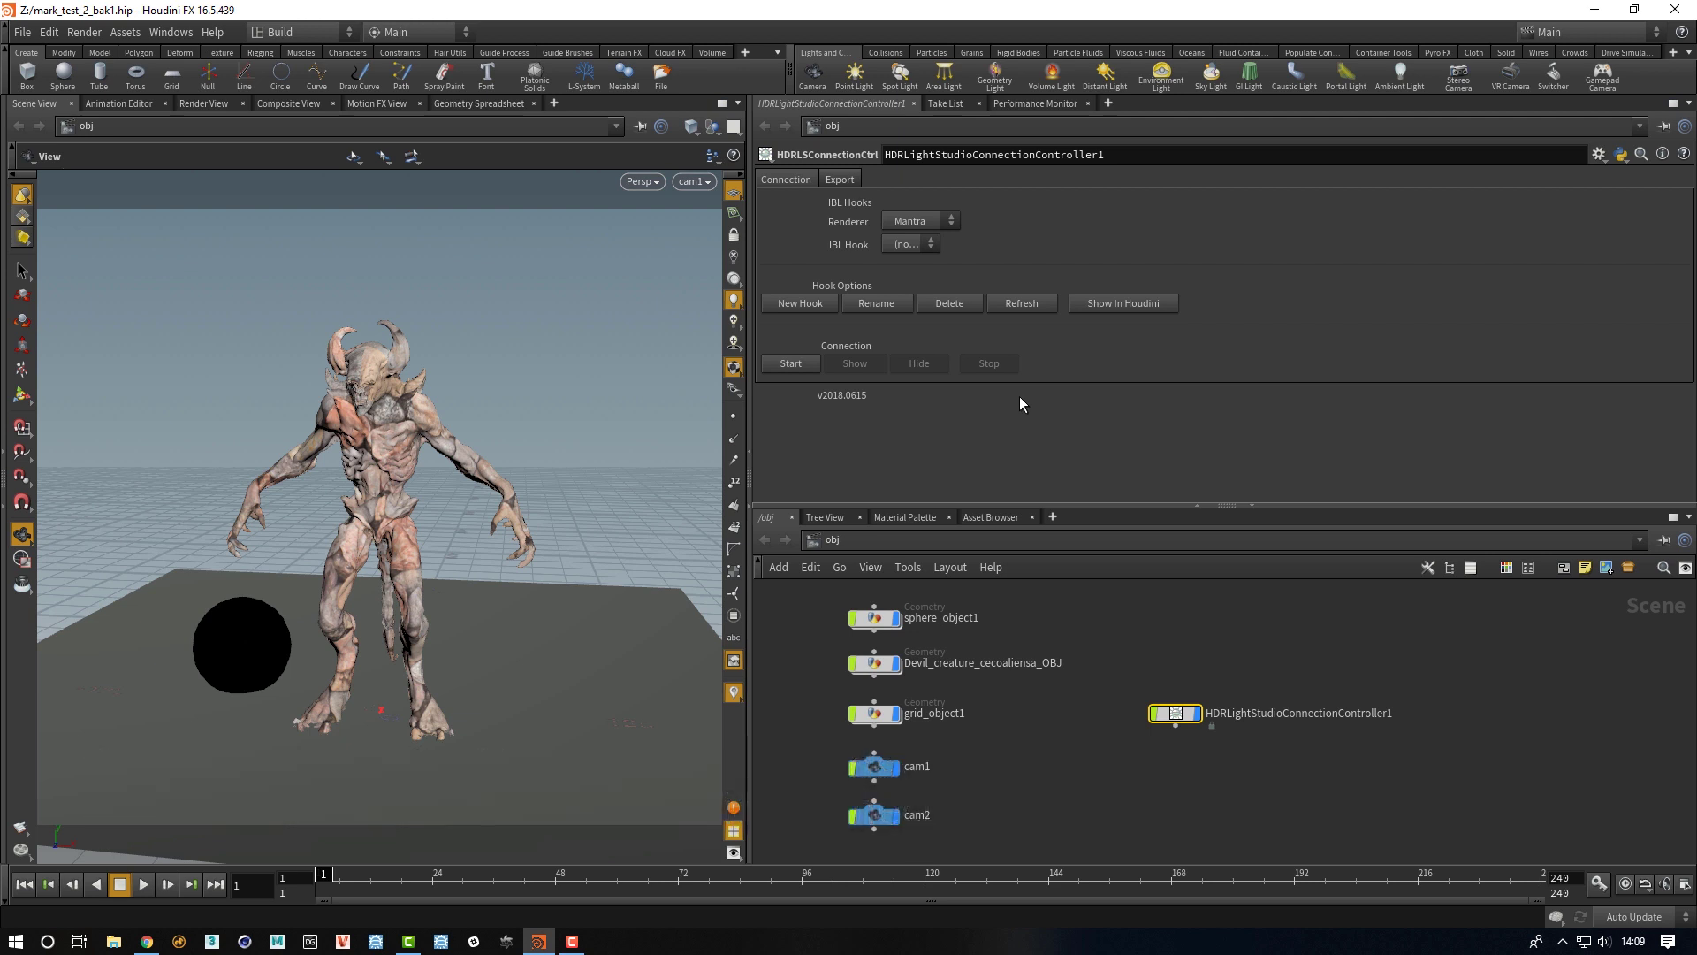
- Start the connection with the hook name My_Mantra_Hook, launching HDR Light Studio Carbon
left_click(790, 365)
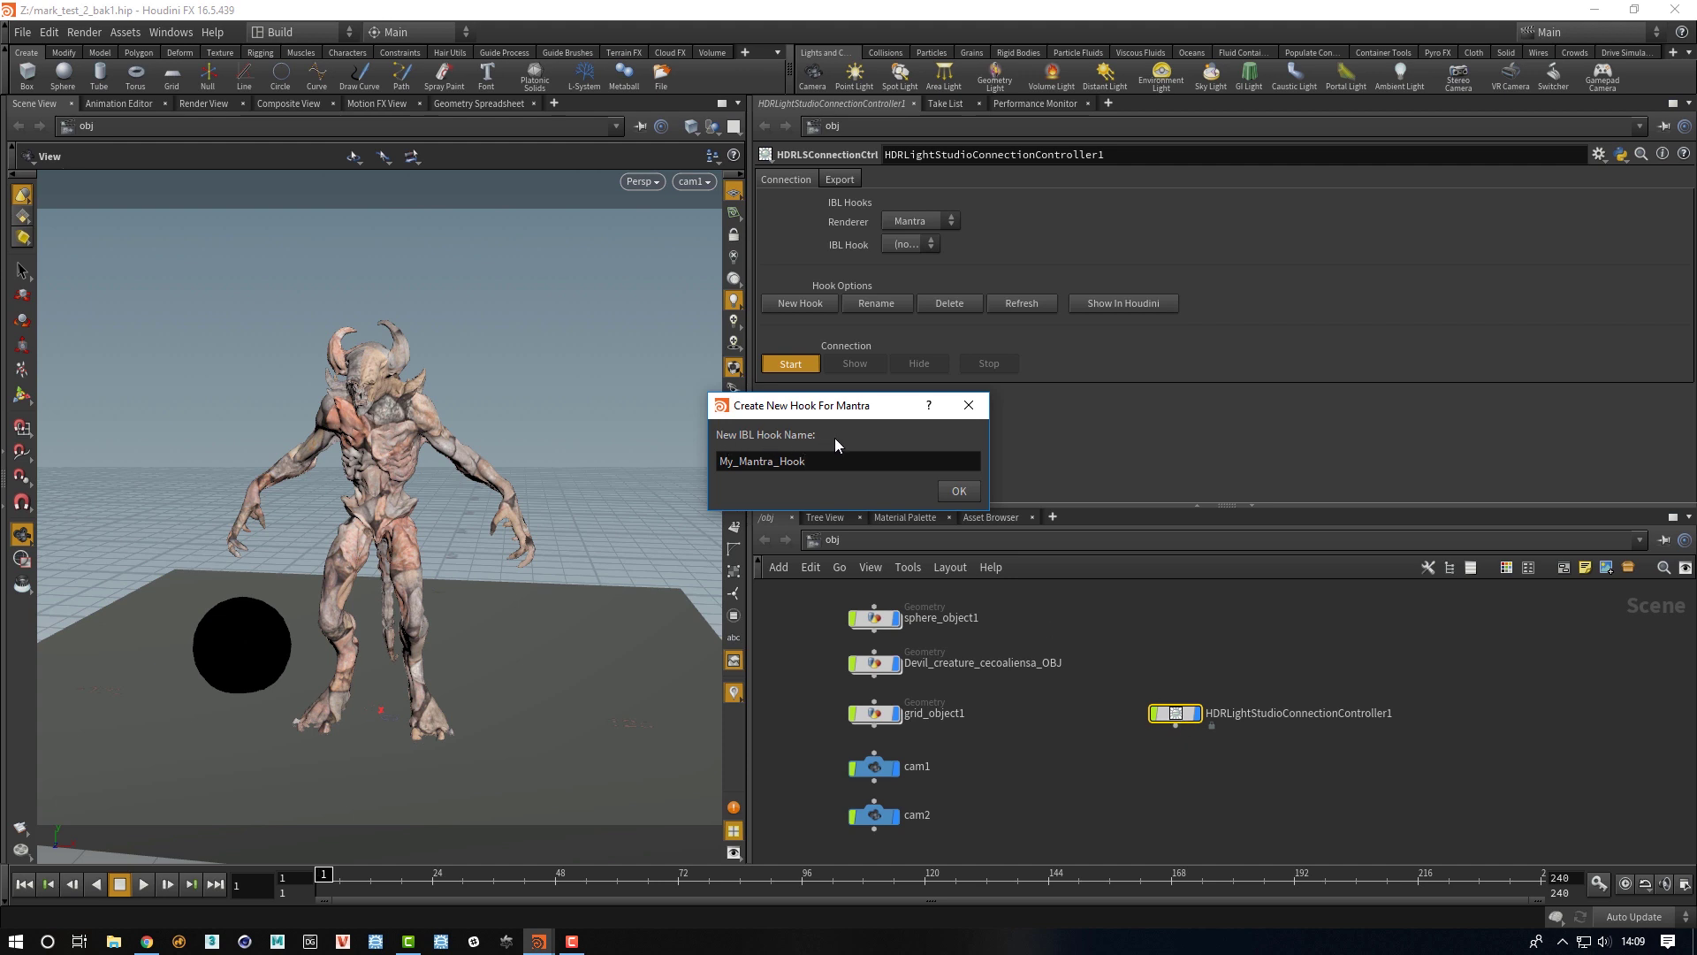
left_click(957, 493)
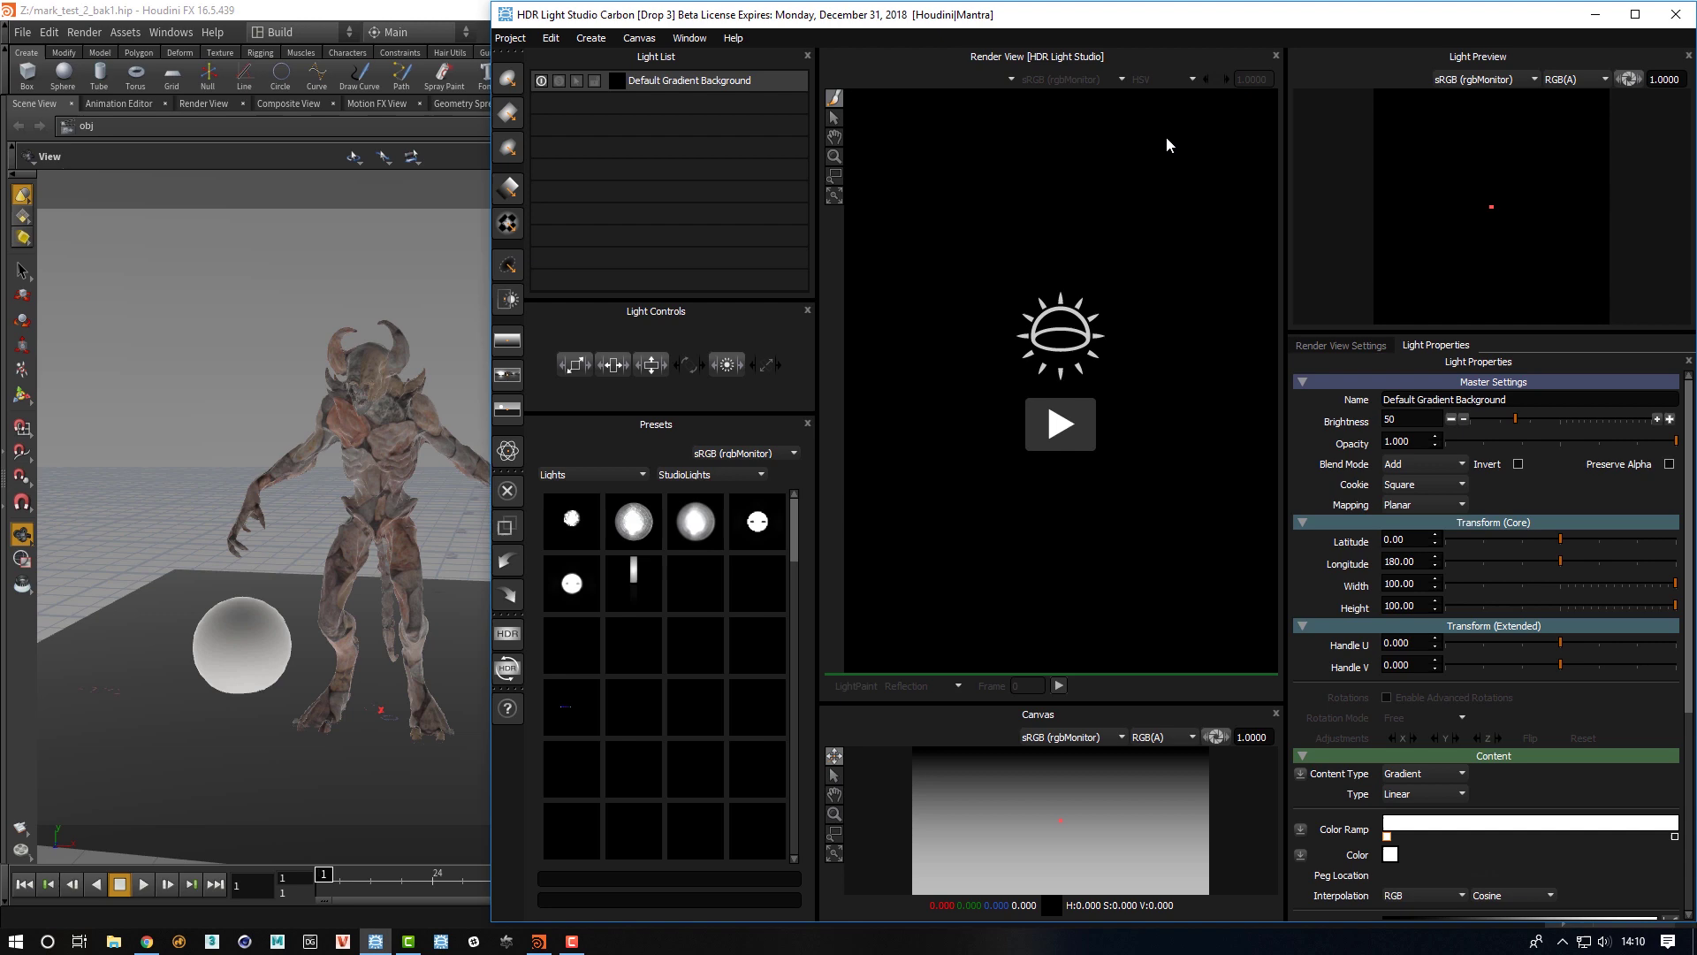
- Move the HDR Light Studio window down and place envlight1 beside the connection controller
left_click_drag(1326, 22, 976, 869)
left_click_drag(887, 824, 1096, 747)
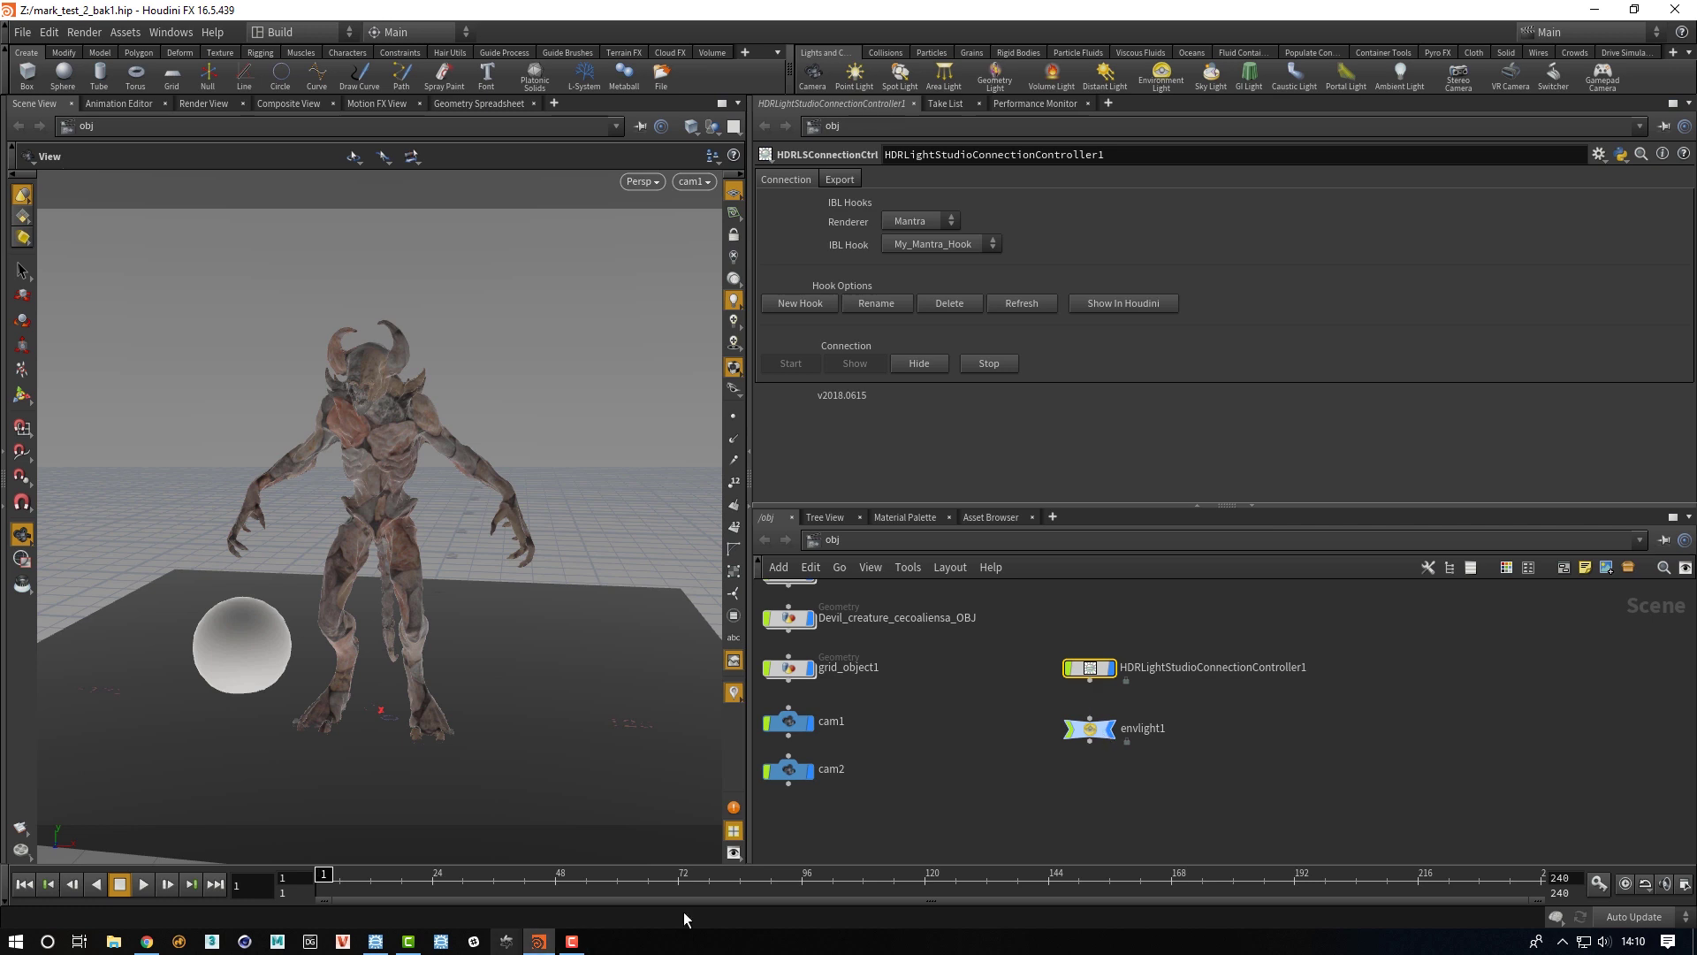
mouse_move(1107, 743)
- Start HDR Light Studio's Render View and generate and import the Houdini creature scene geometry
left_click(375, 941)
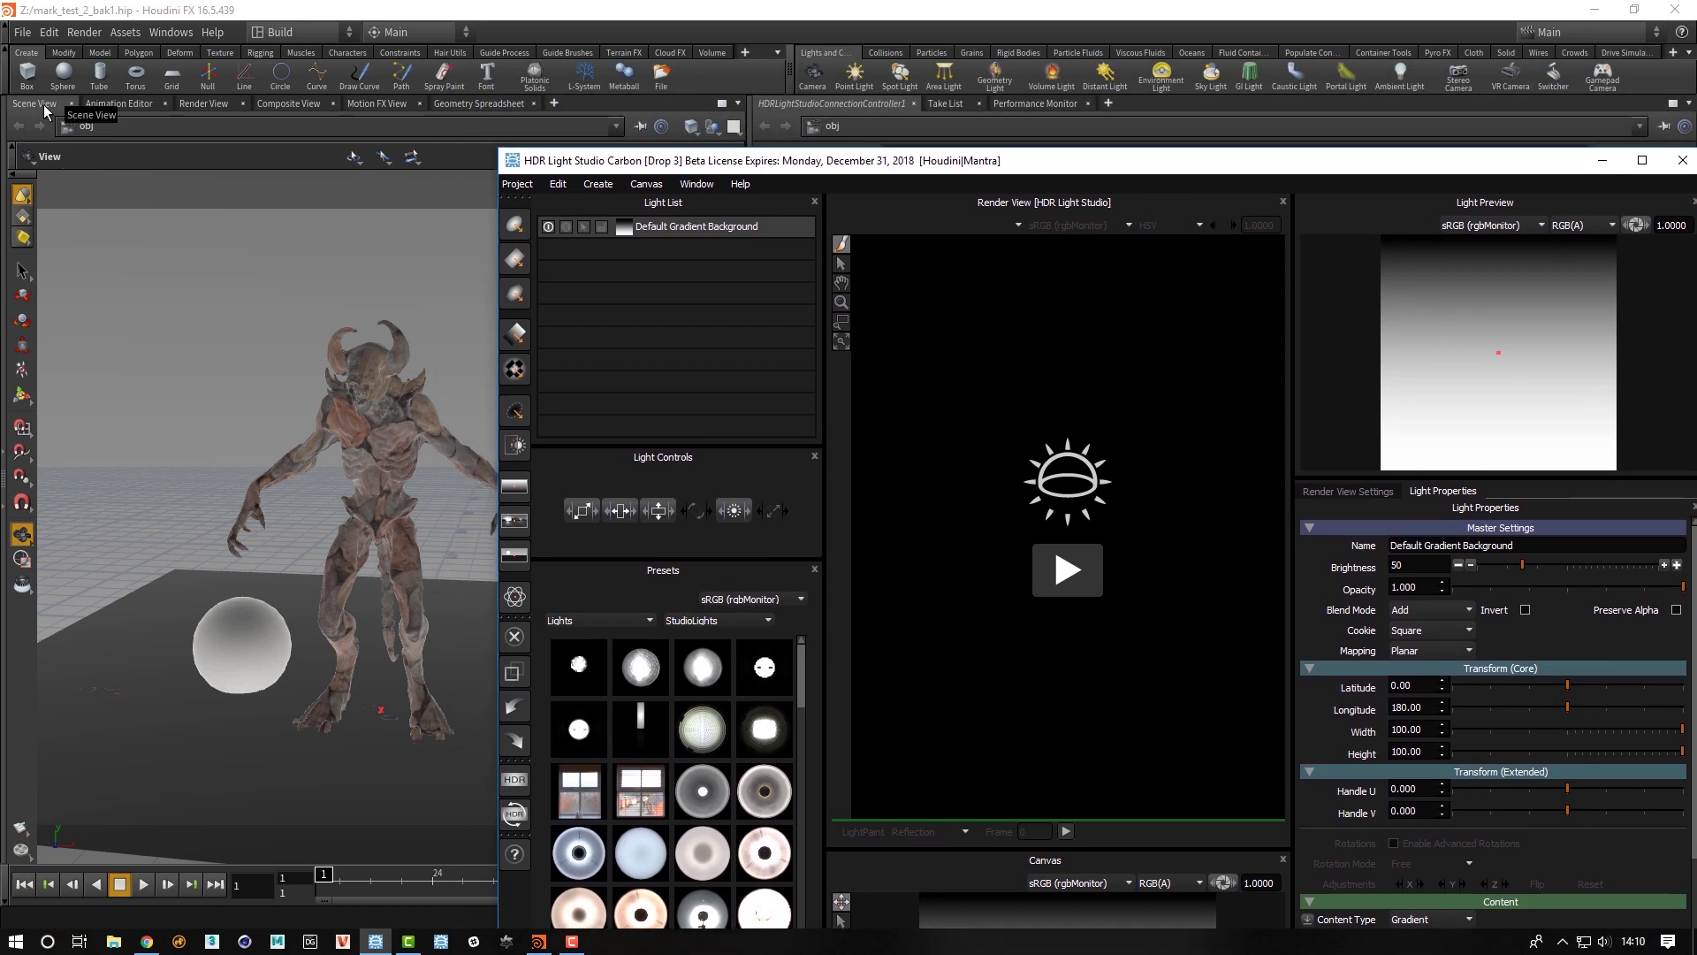
left_click(1066, 572)
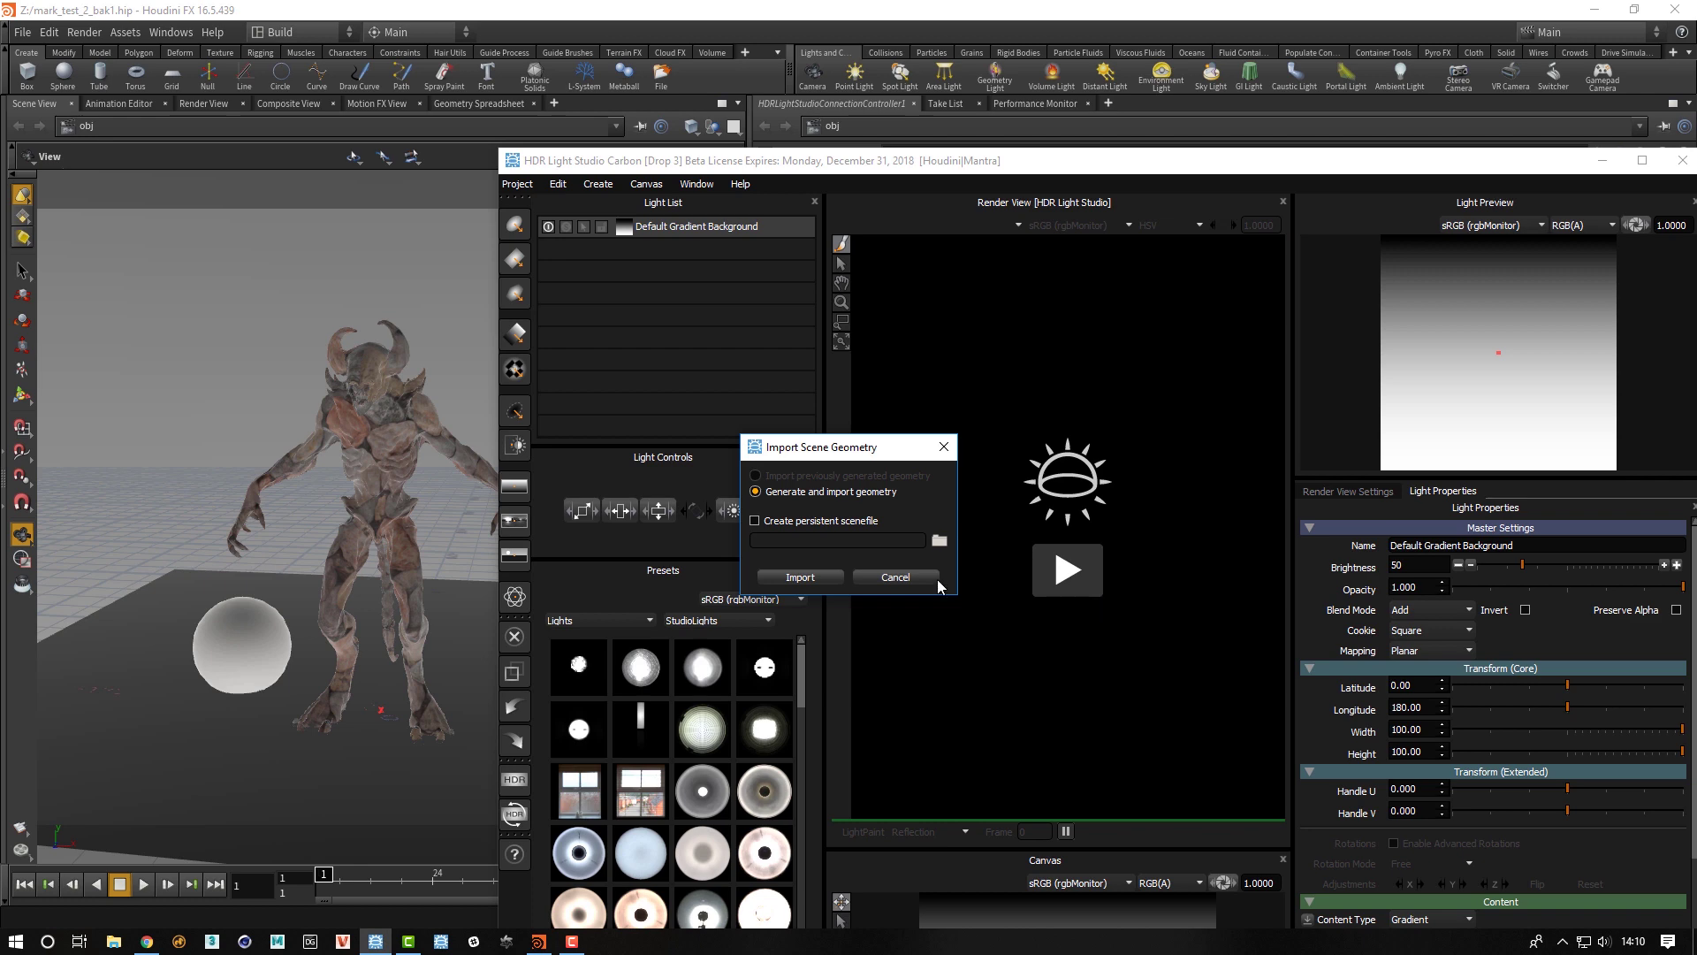
left_click(814, 580)
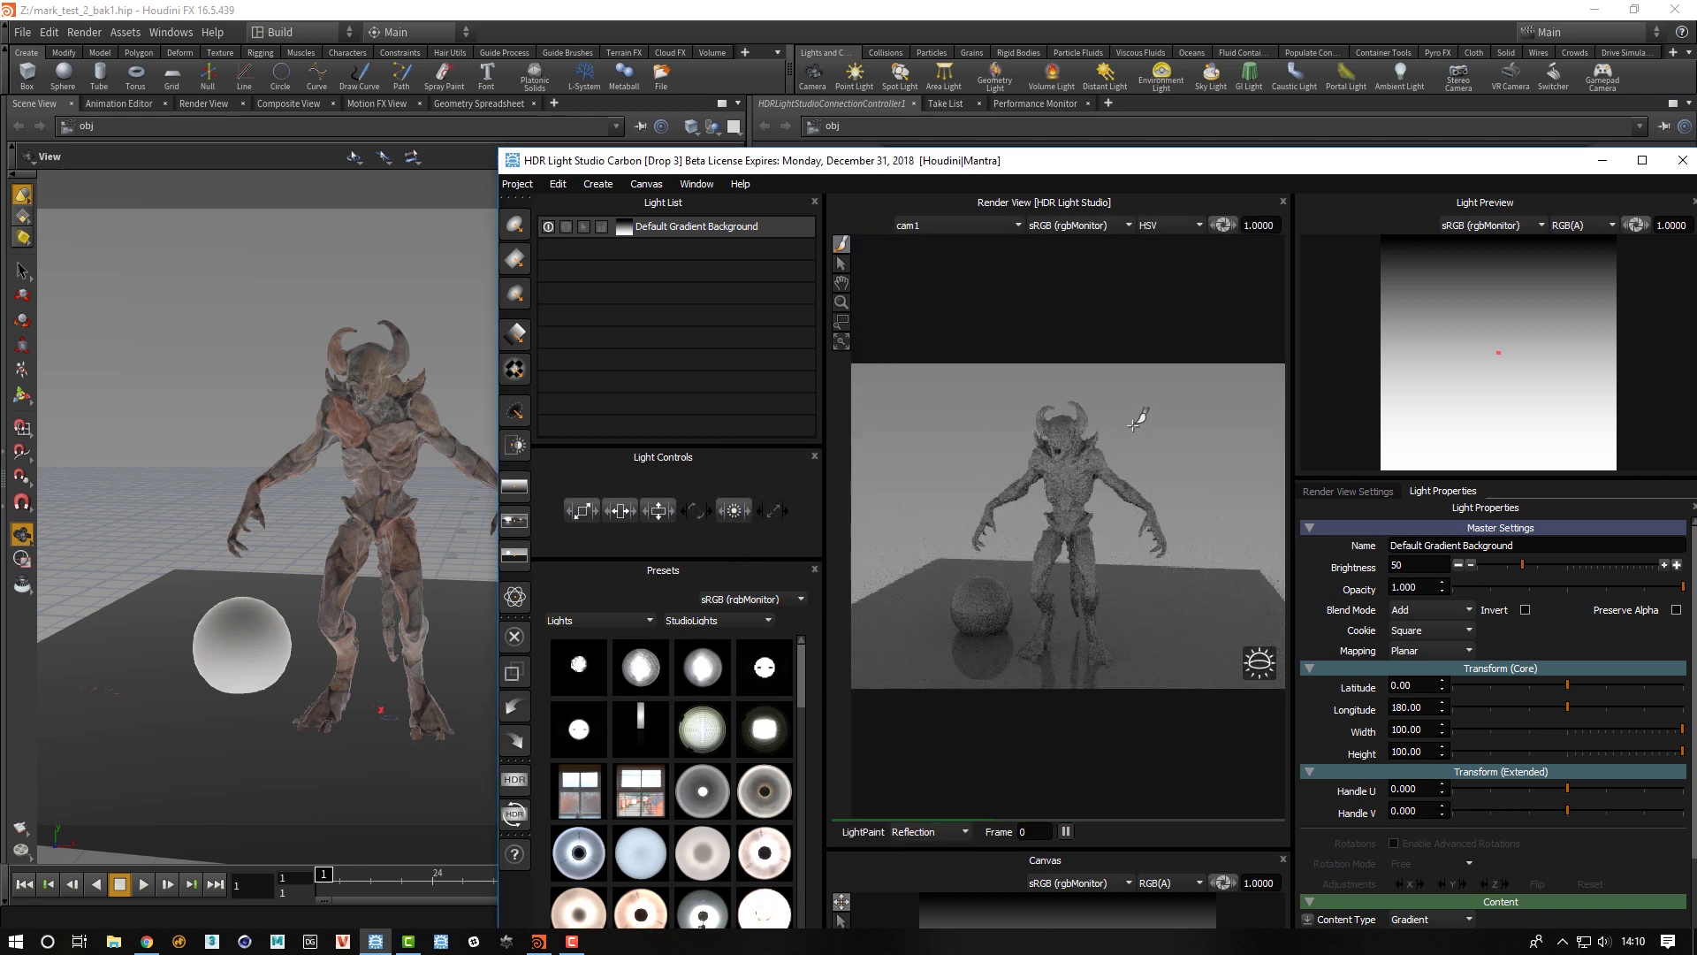
left_click_drag(1097, 161, 1086, 31)
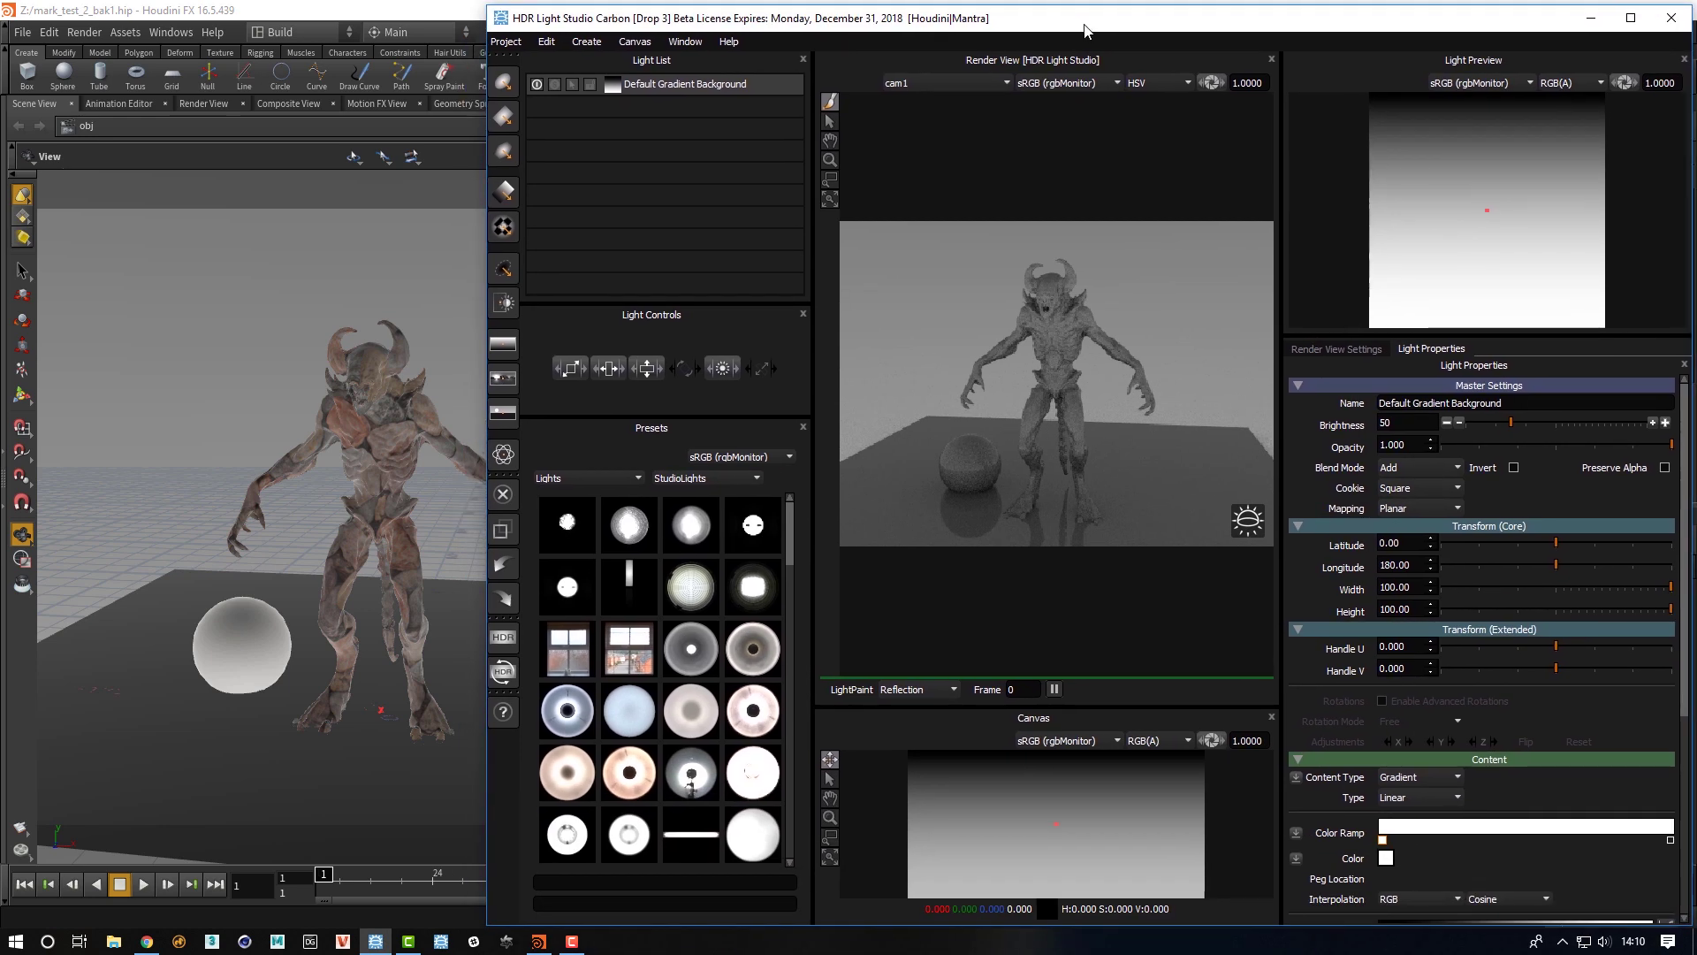
- Restart the Mantra IPR in Houdini's Render View tab, then return to HDR Light Studio
left_click(209, 104)
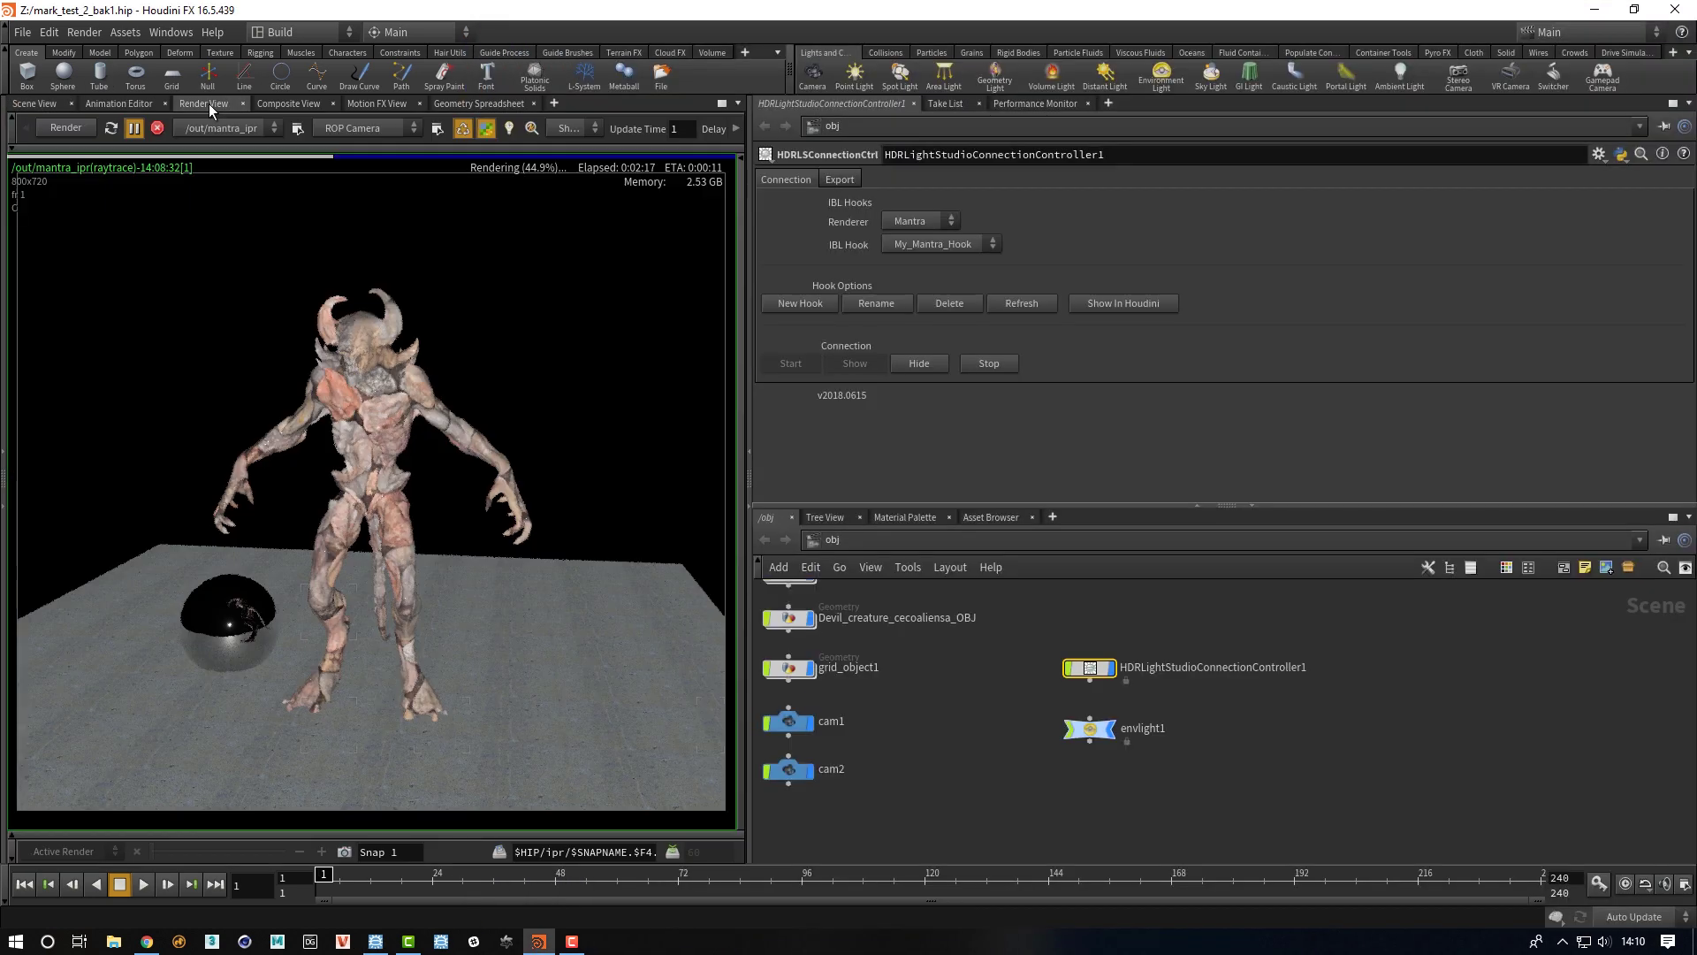
left_click(65, 129)
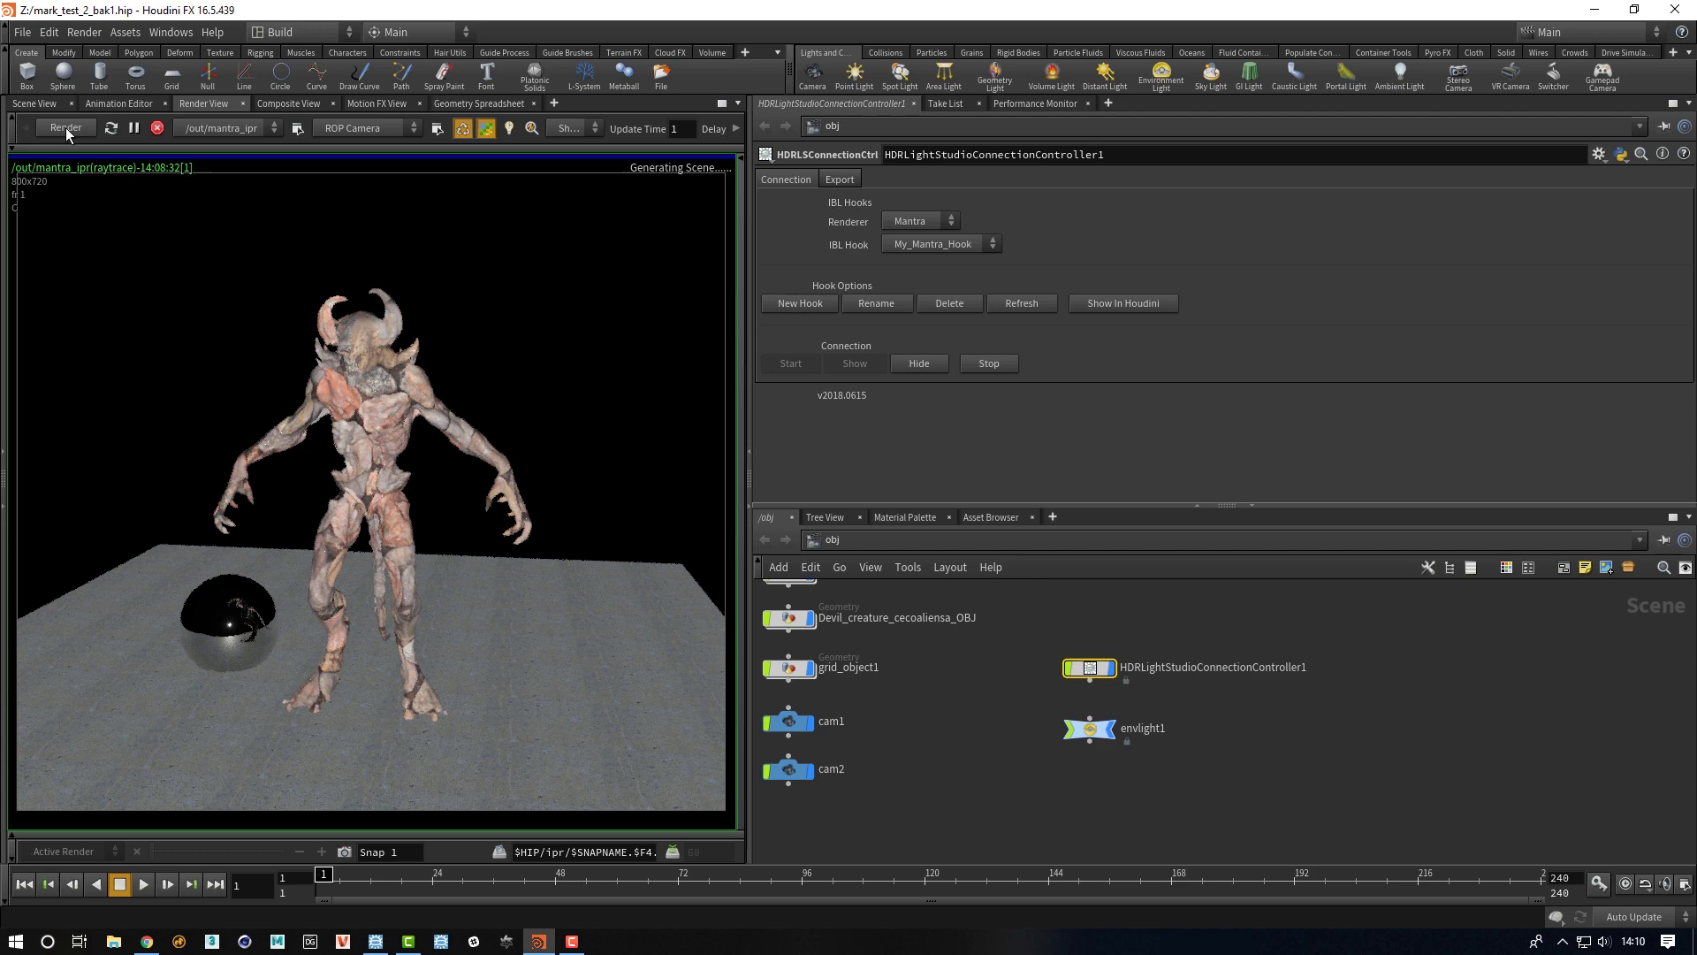
left_click(375, 943)
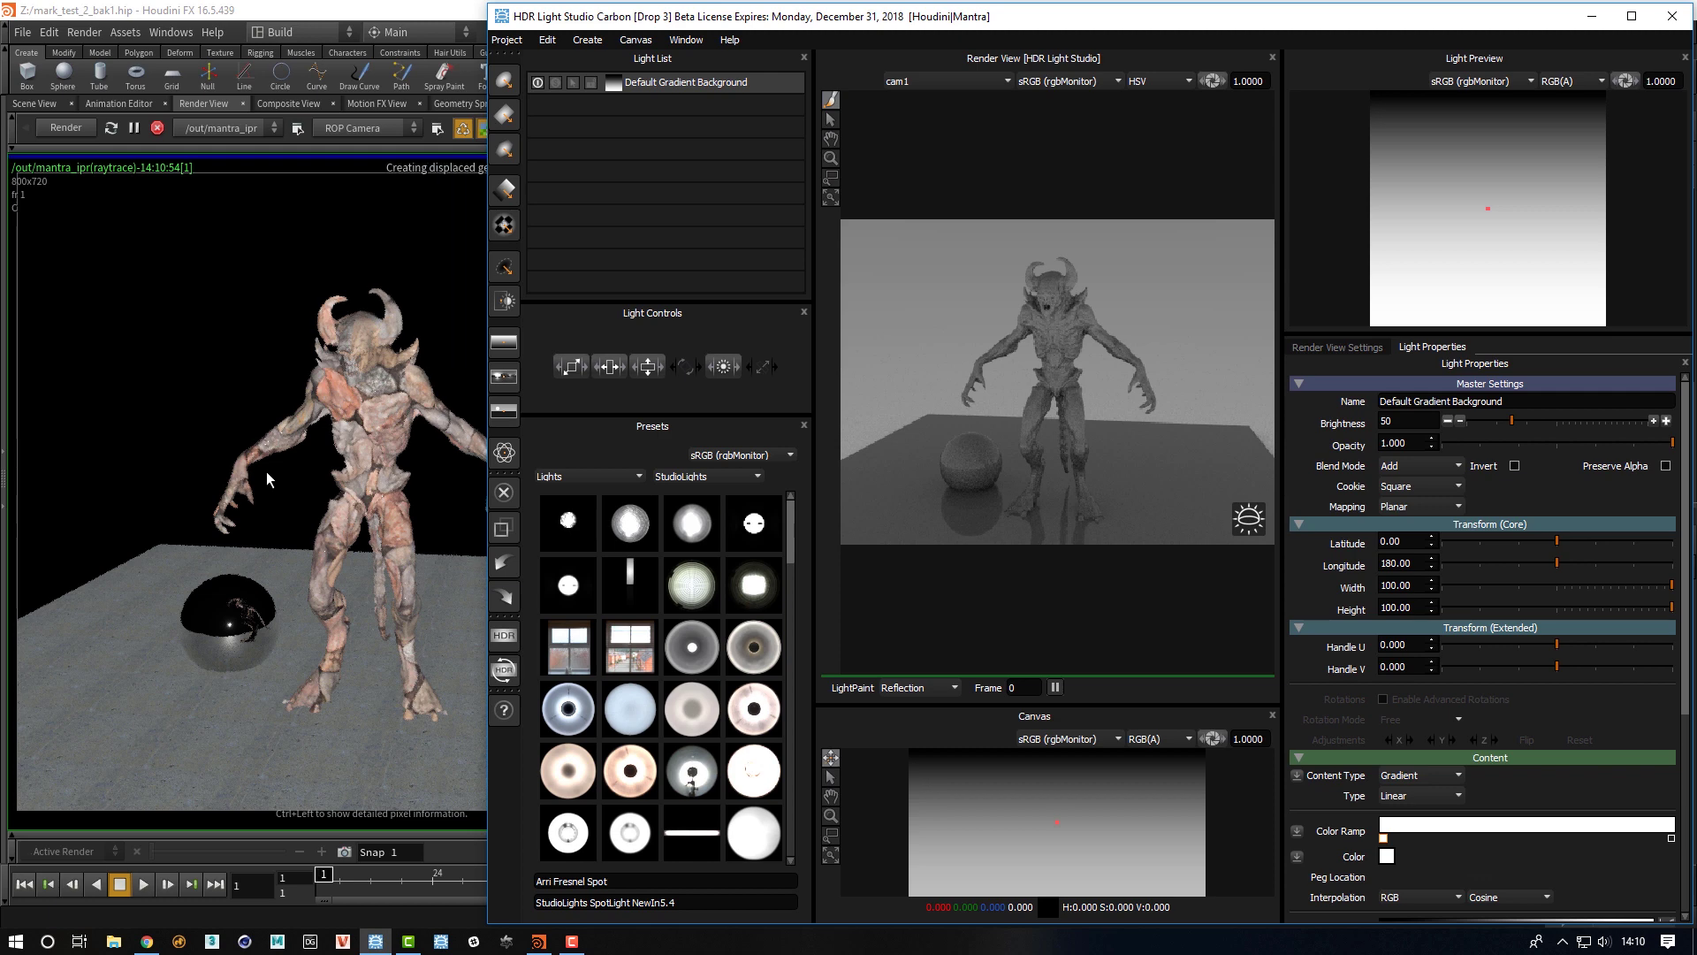
- Lower the Default Gradient Background brightness to 10
left_click(675, 82)
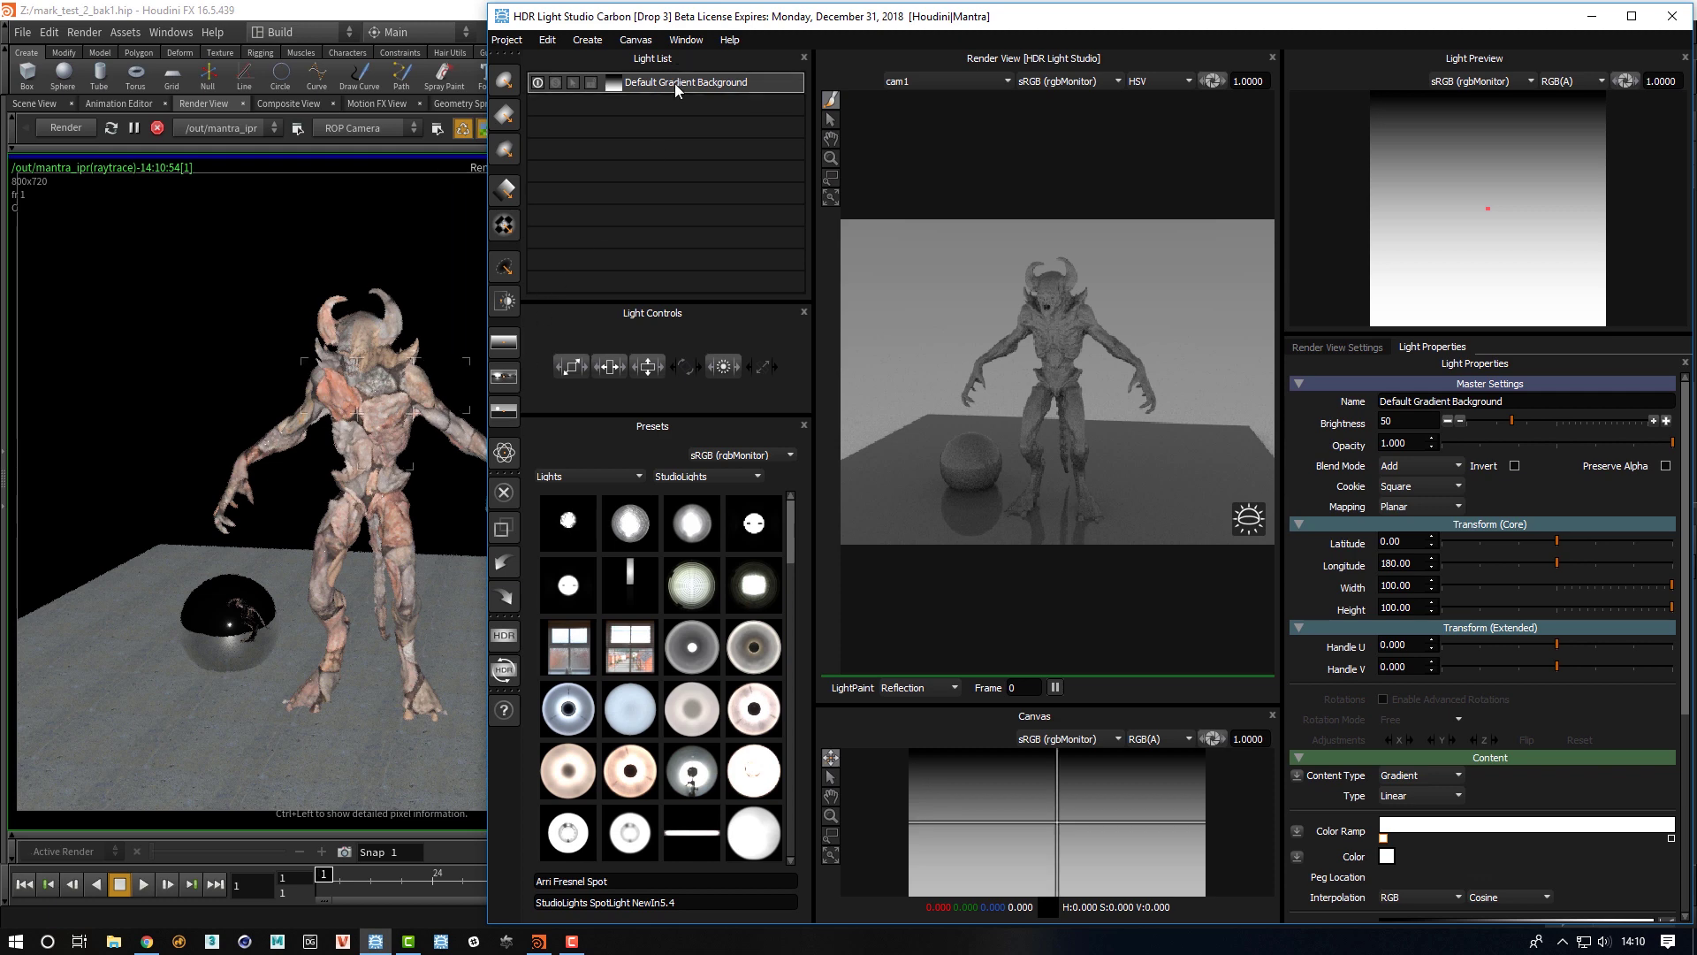
left_click(1480, 419)
left_click_drag(1477, 420, 1475, 420)
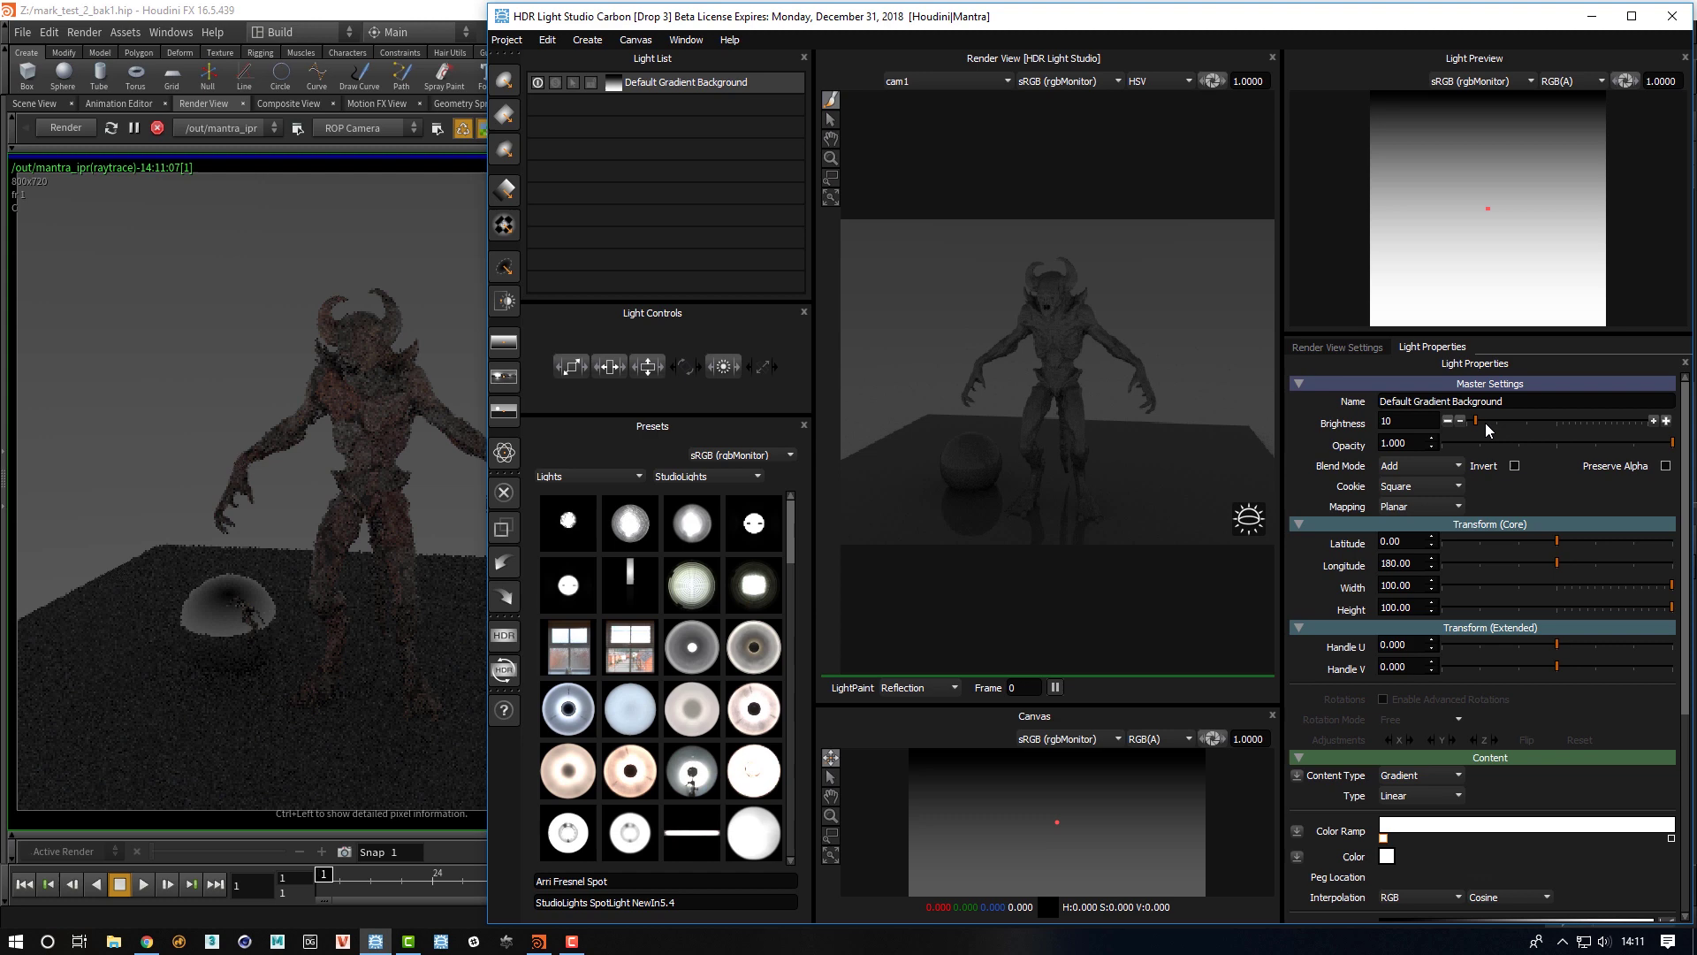
- Add a Large Rect Softbox light and paint its reflection up-right on the sphere
left_click_drag(788, 537, 787, 596)
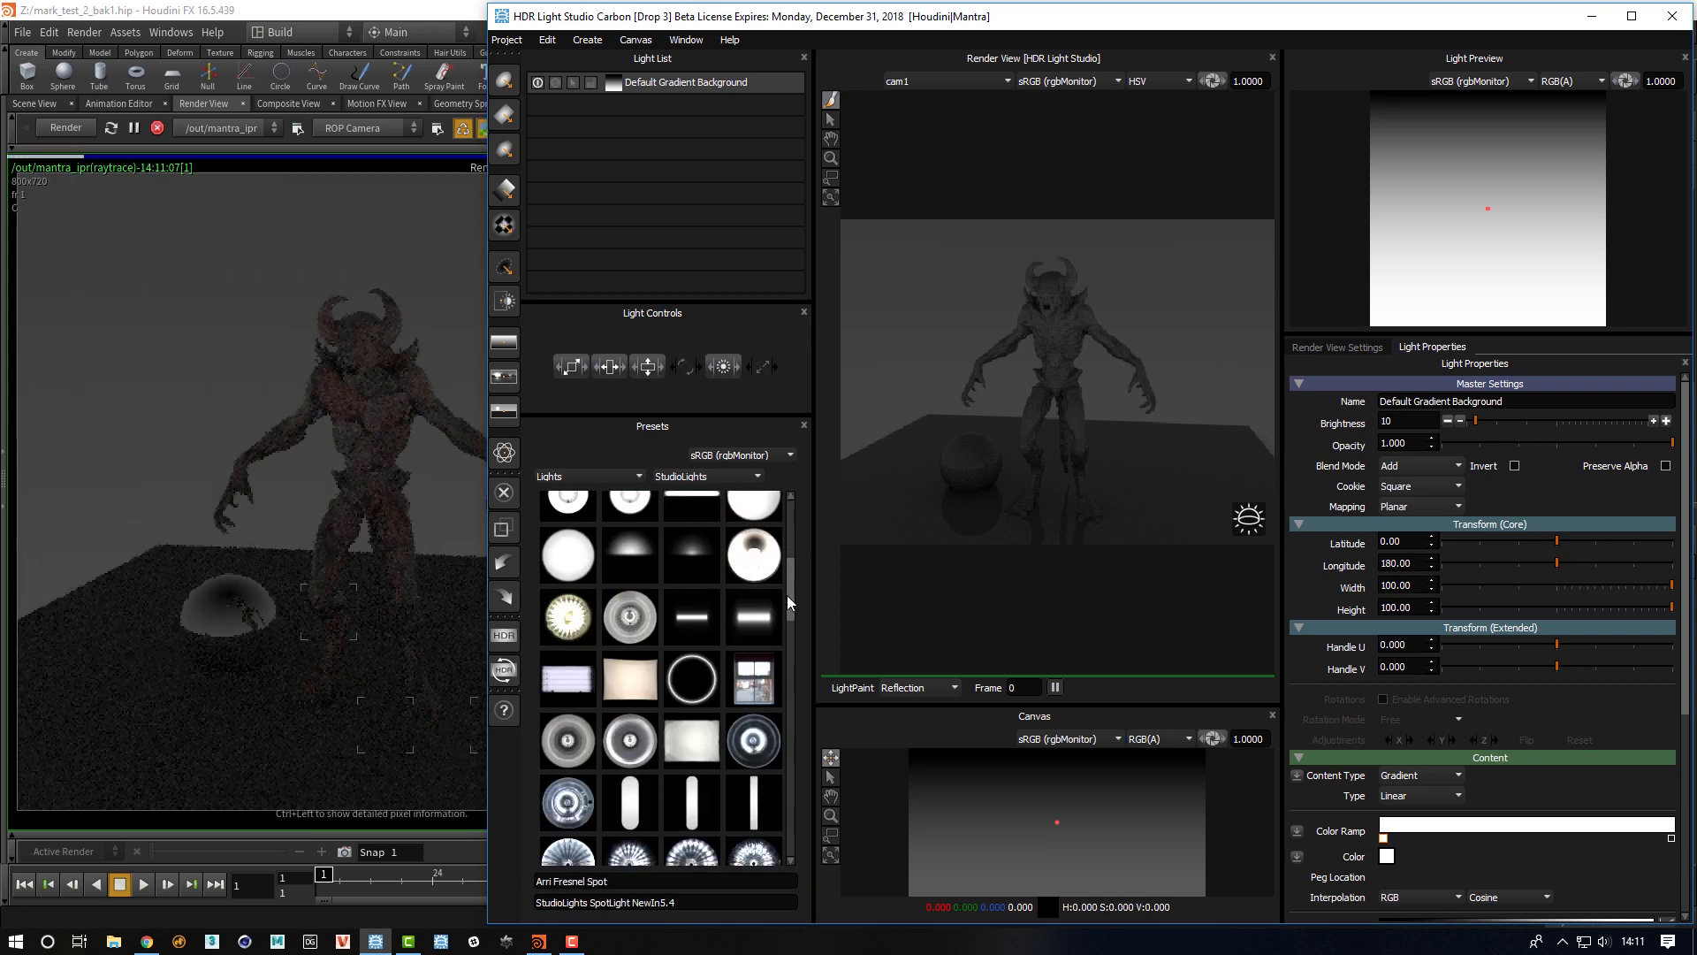
left_click_drag(631, 686, 962, 444)
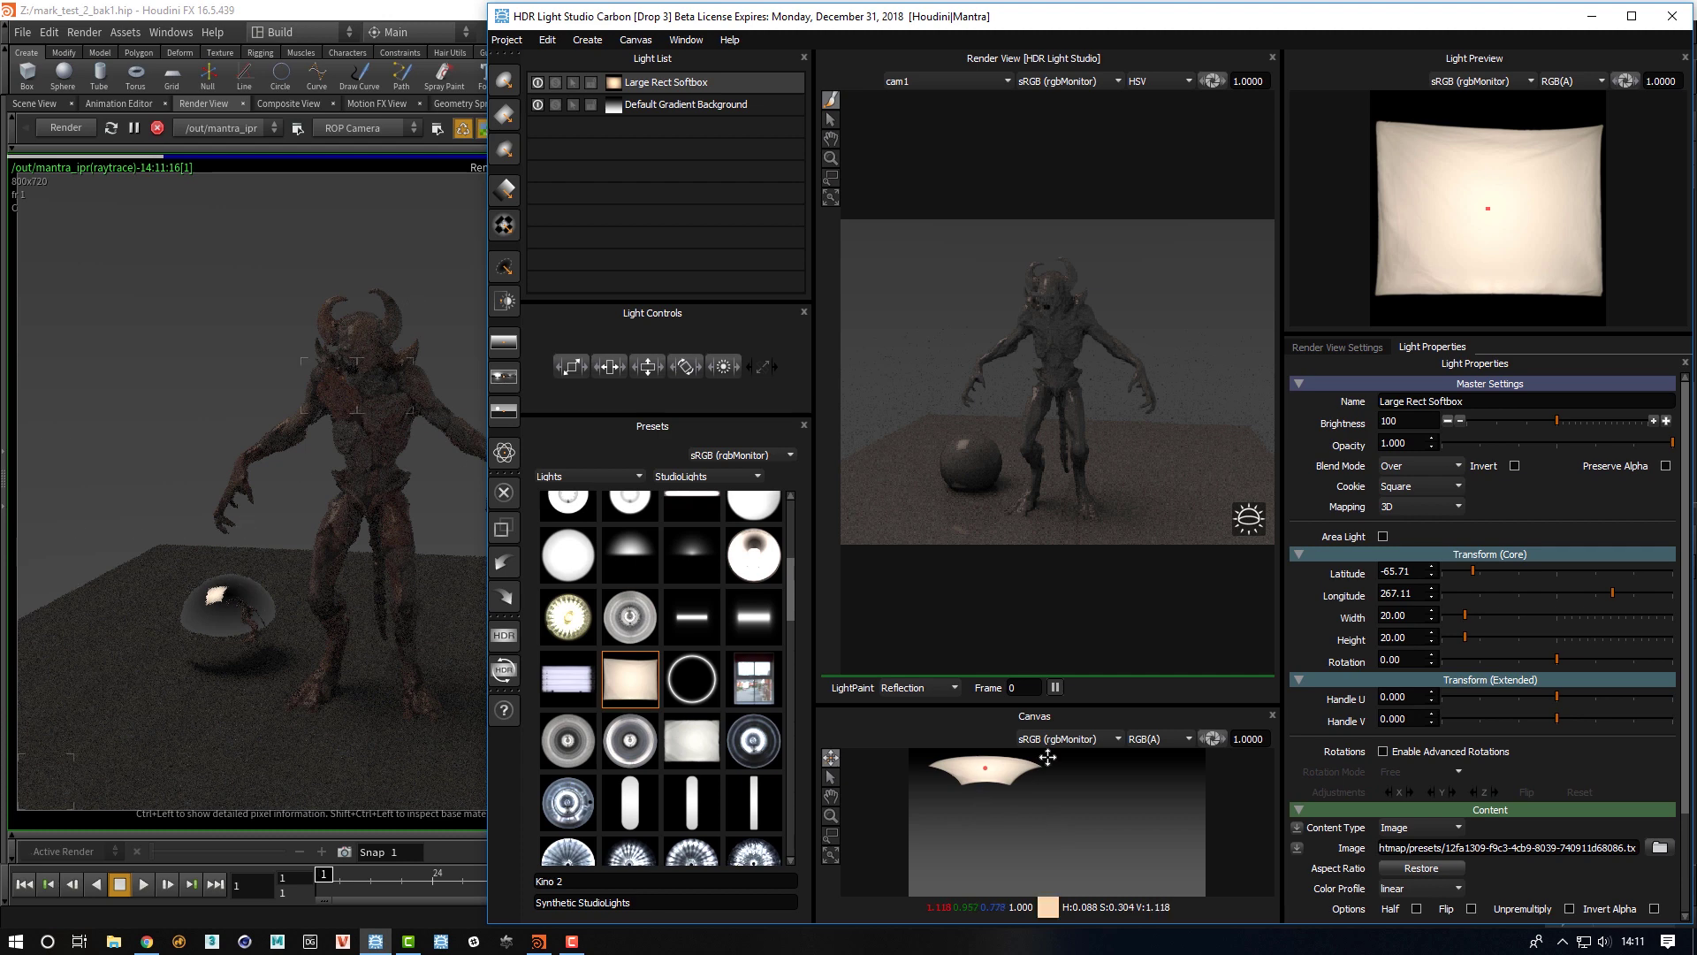
left_click_drag(948, 461, 981, 446)
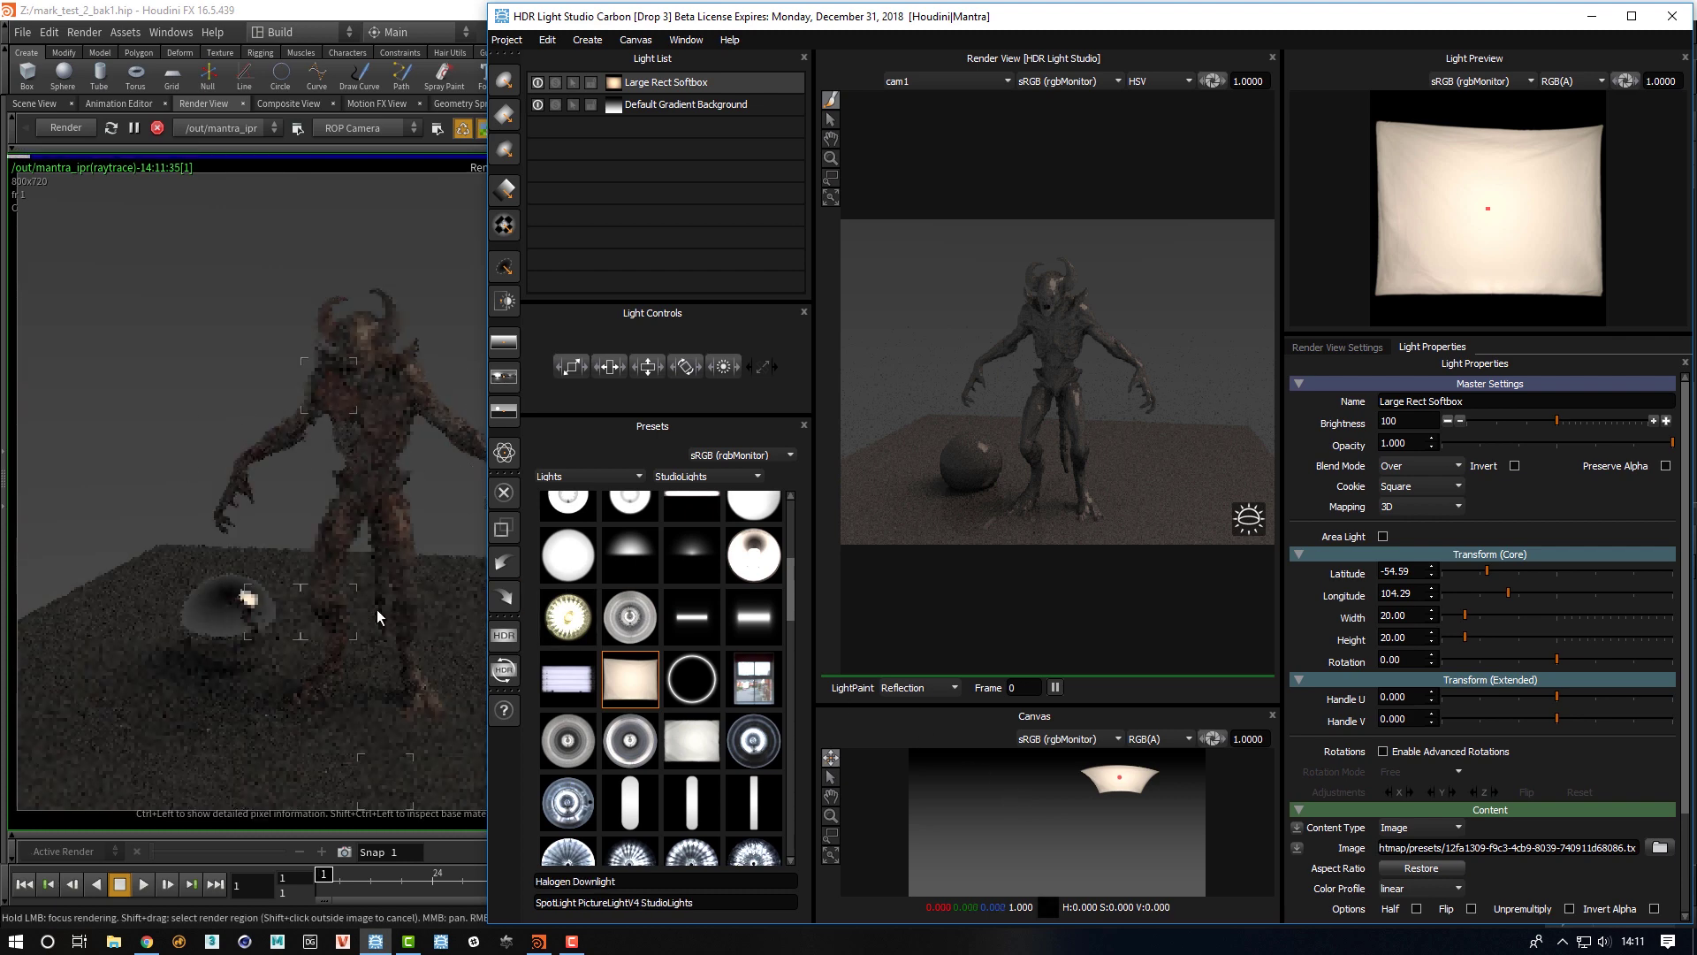
left_click(547, 40)
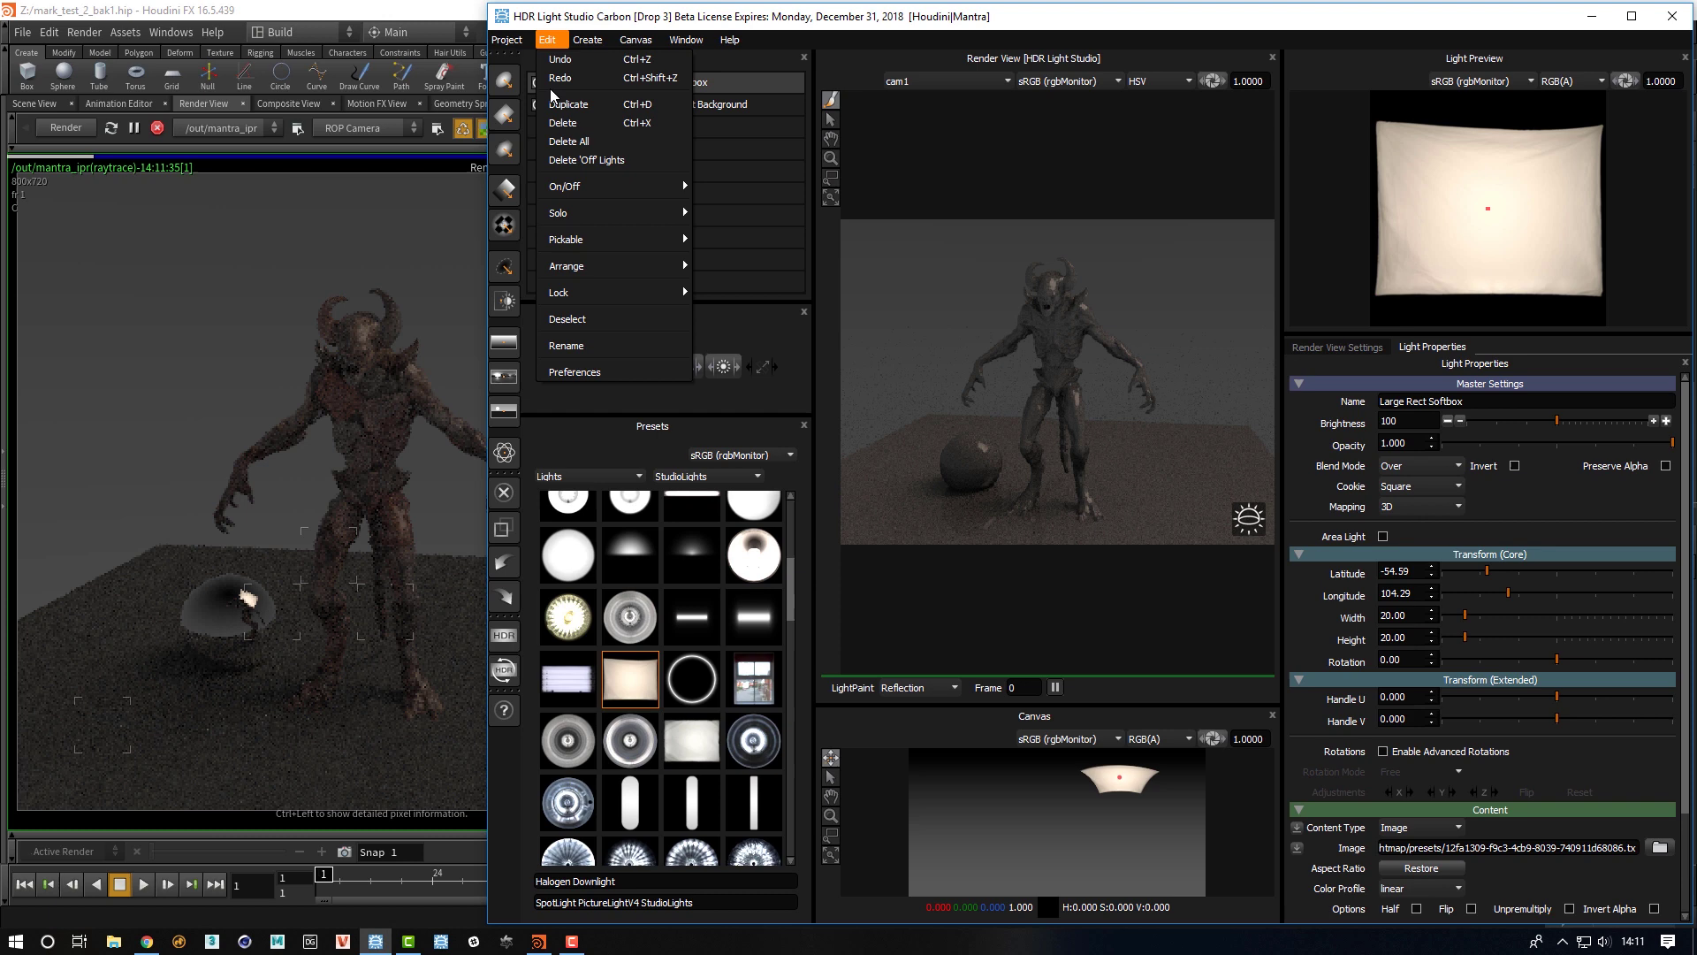
left_click(607, 369)
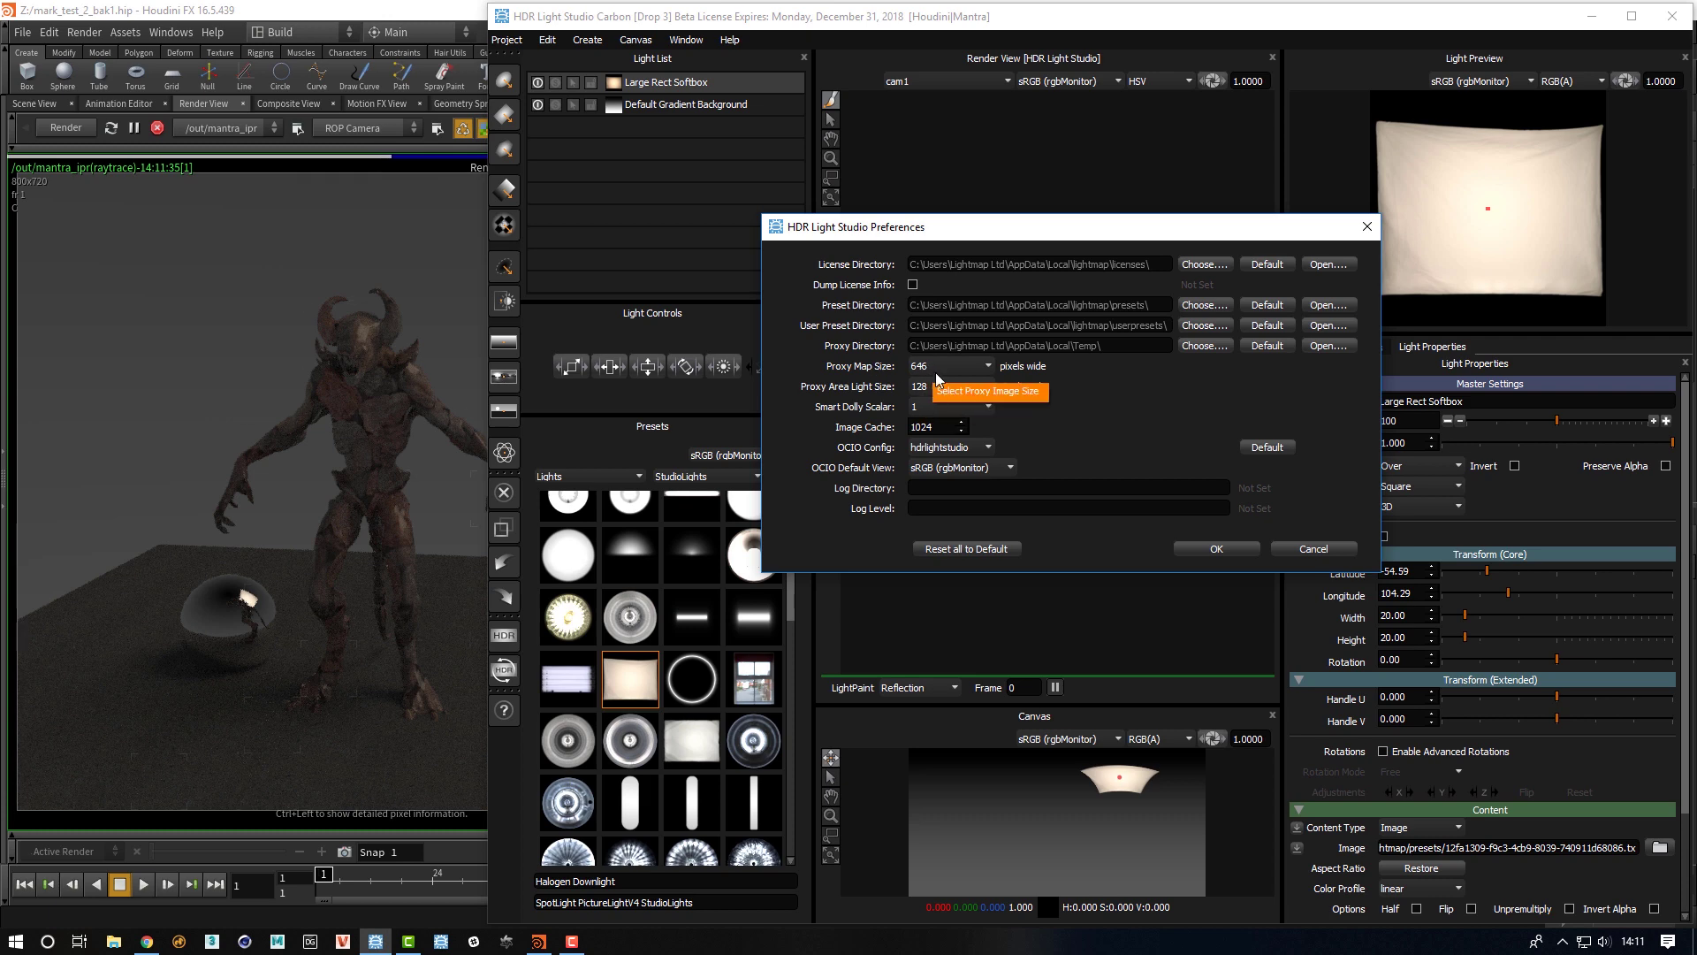
left_click(1218, 549)
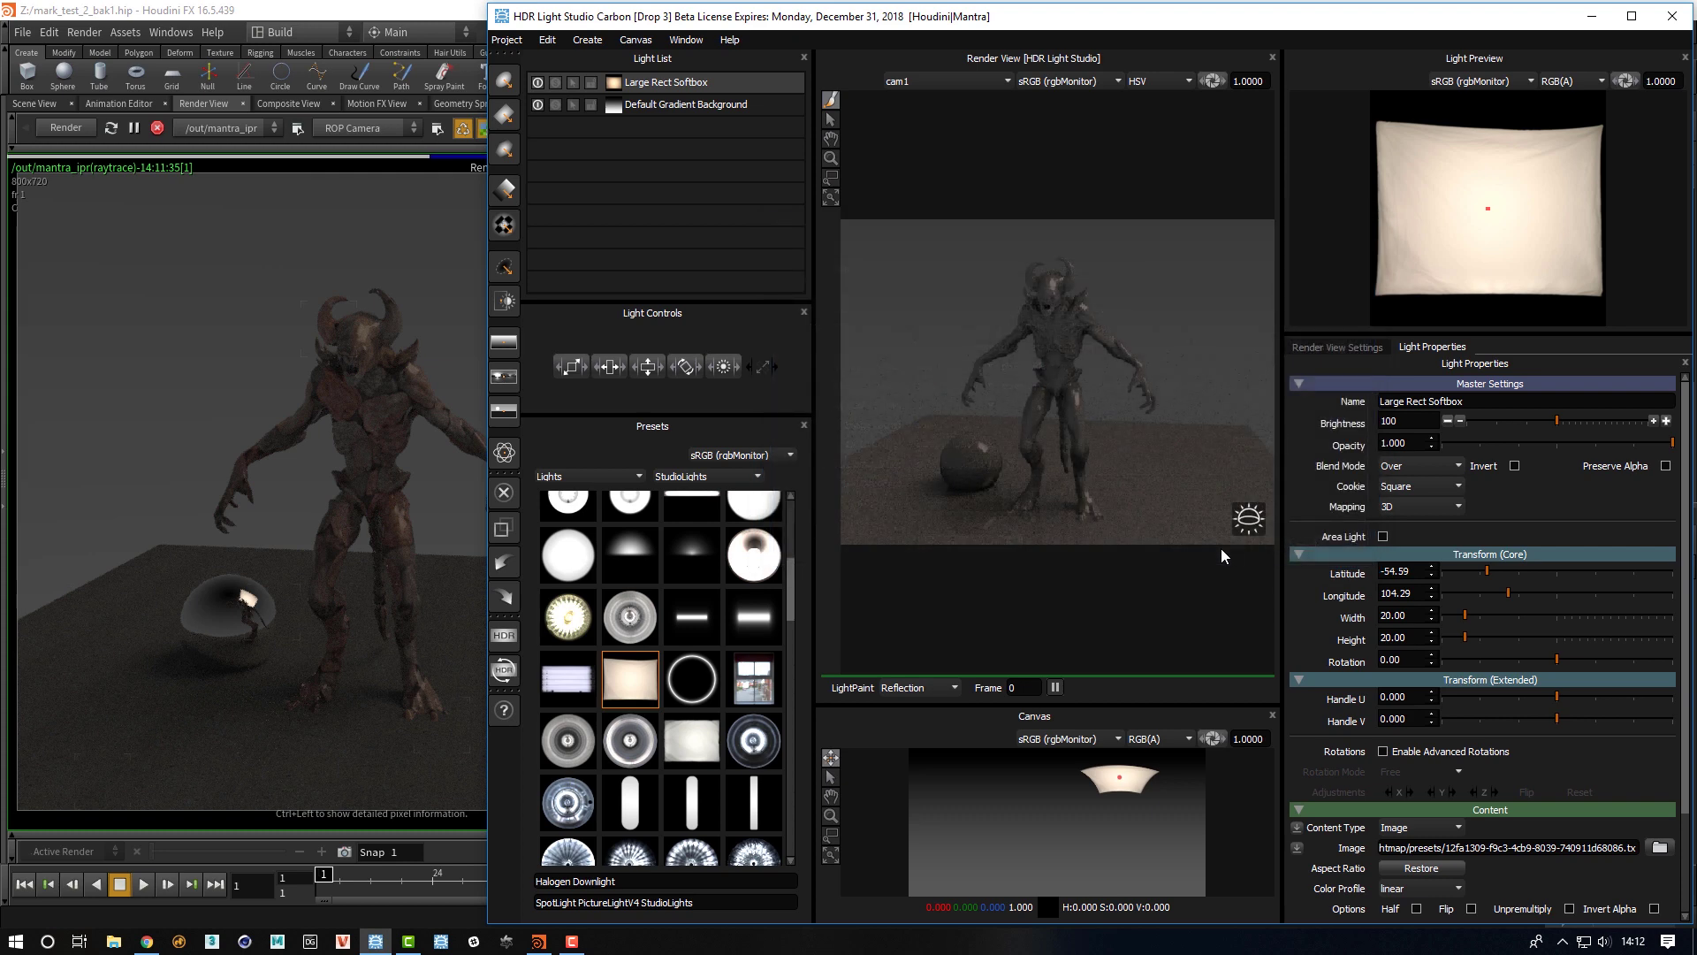
- Slide the softbox reflection across the sphere and make the Large Rect Softbox an area light
left_click(958, 444)
left_click_drag(958, 444, 983, 448)
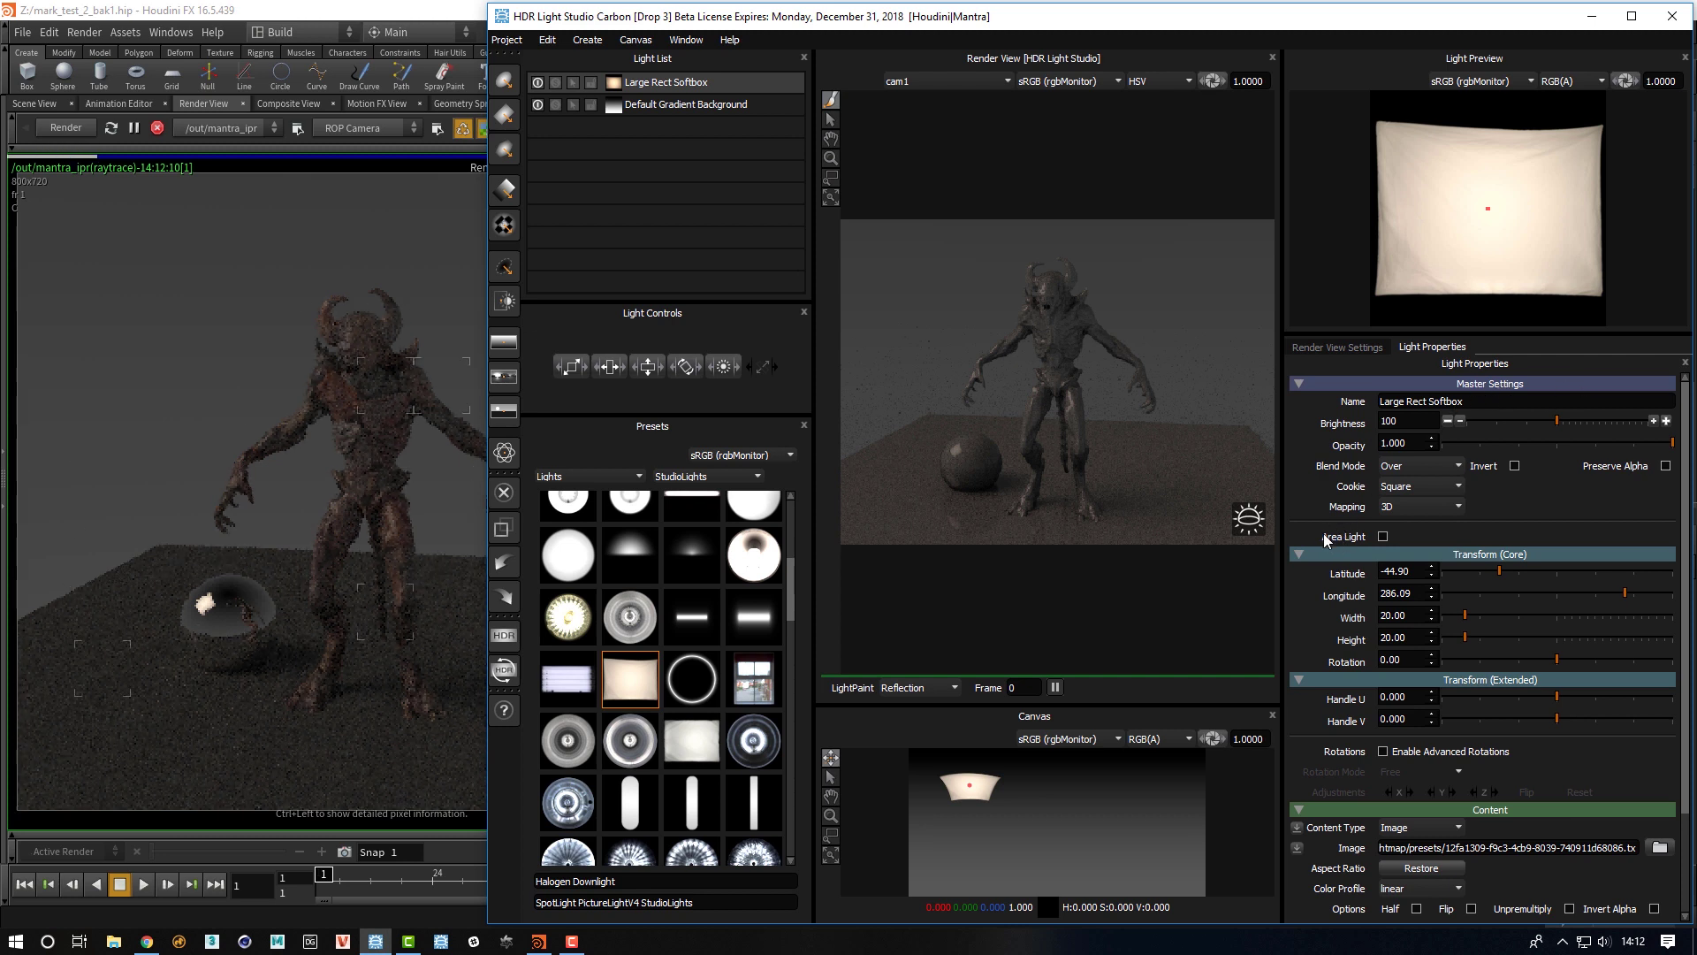
left_click(1384, 537)
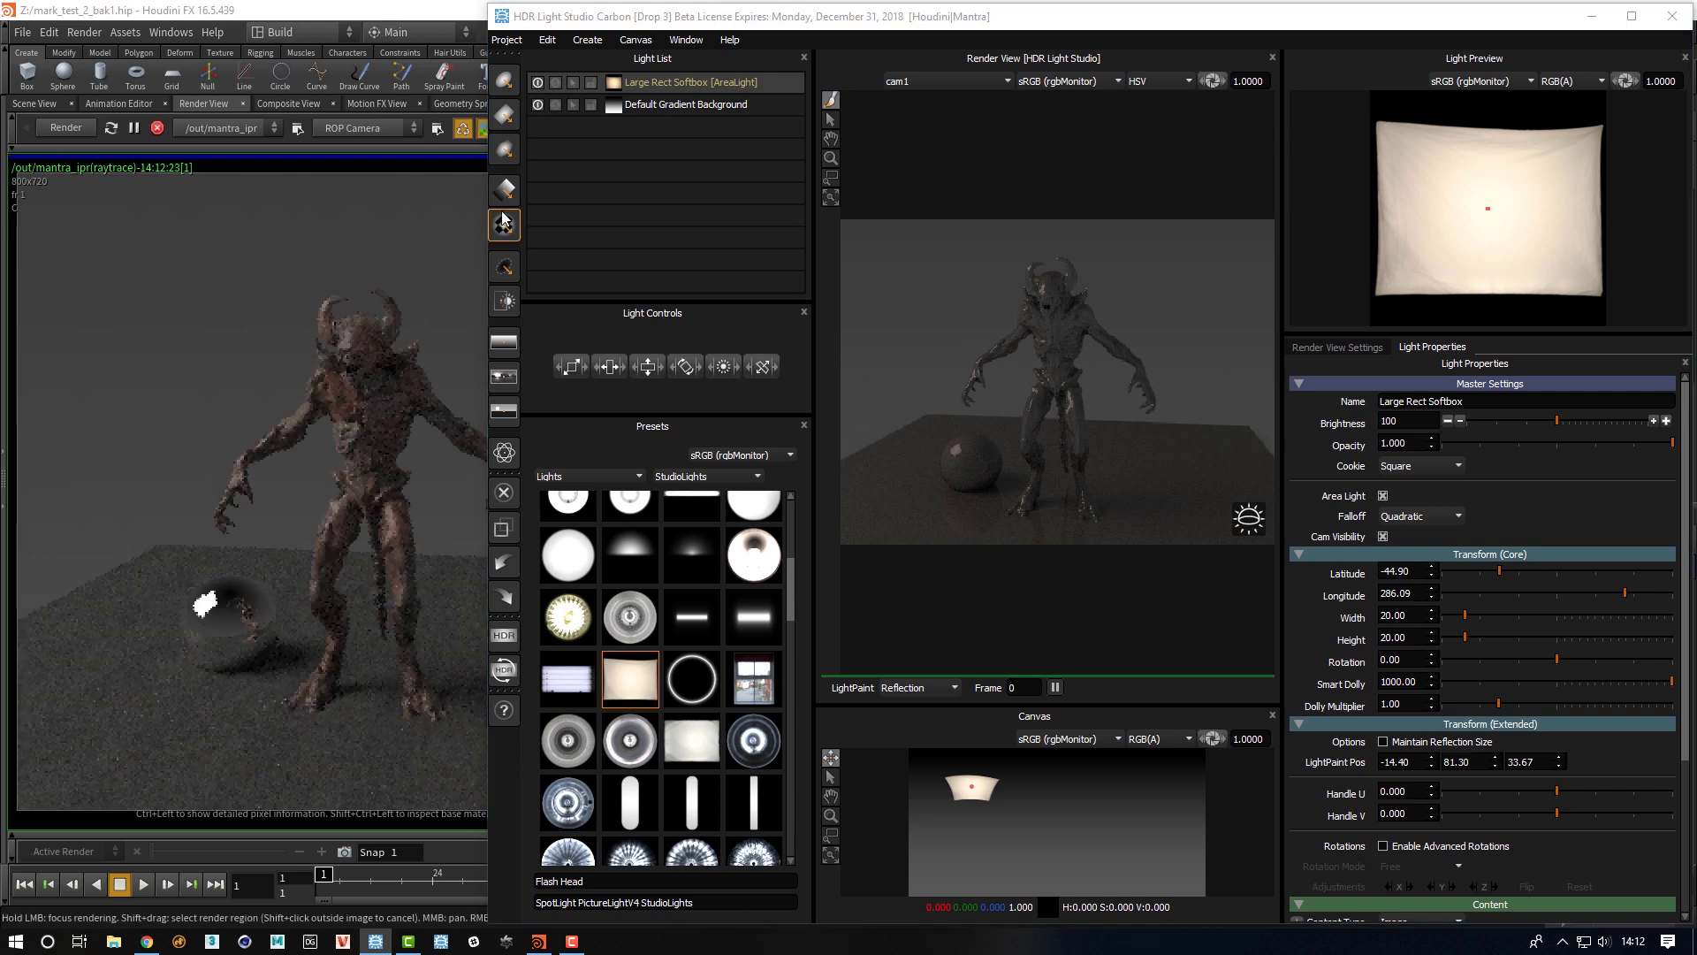
- Frame Houdini's network and expand HDRLS Area Lights to reveal hlight_HDRLS_Large_Rect_Softbox_1
key("alt+Tab")
scroll(1220, 713, "down", 5)
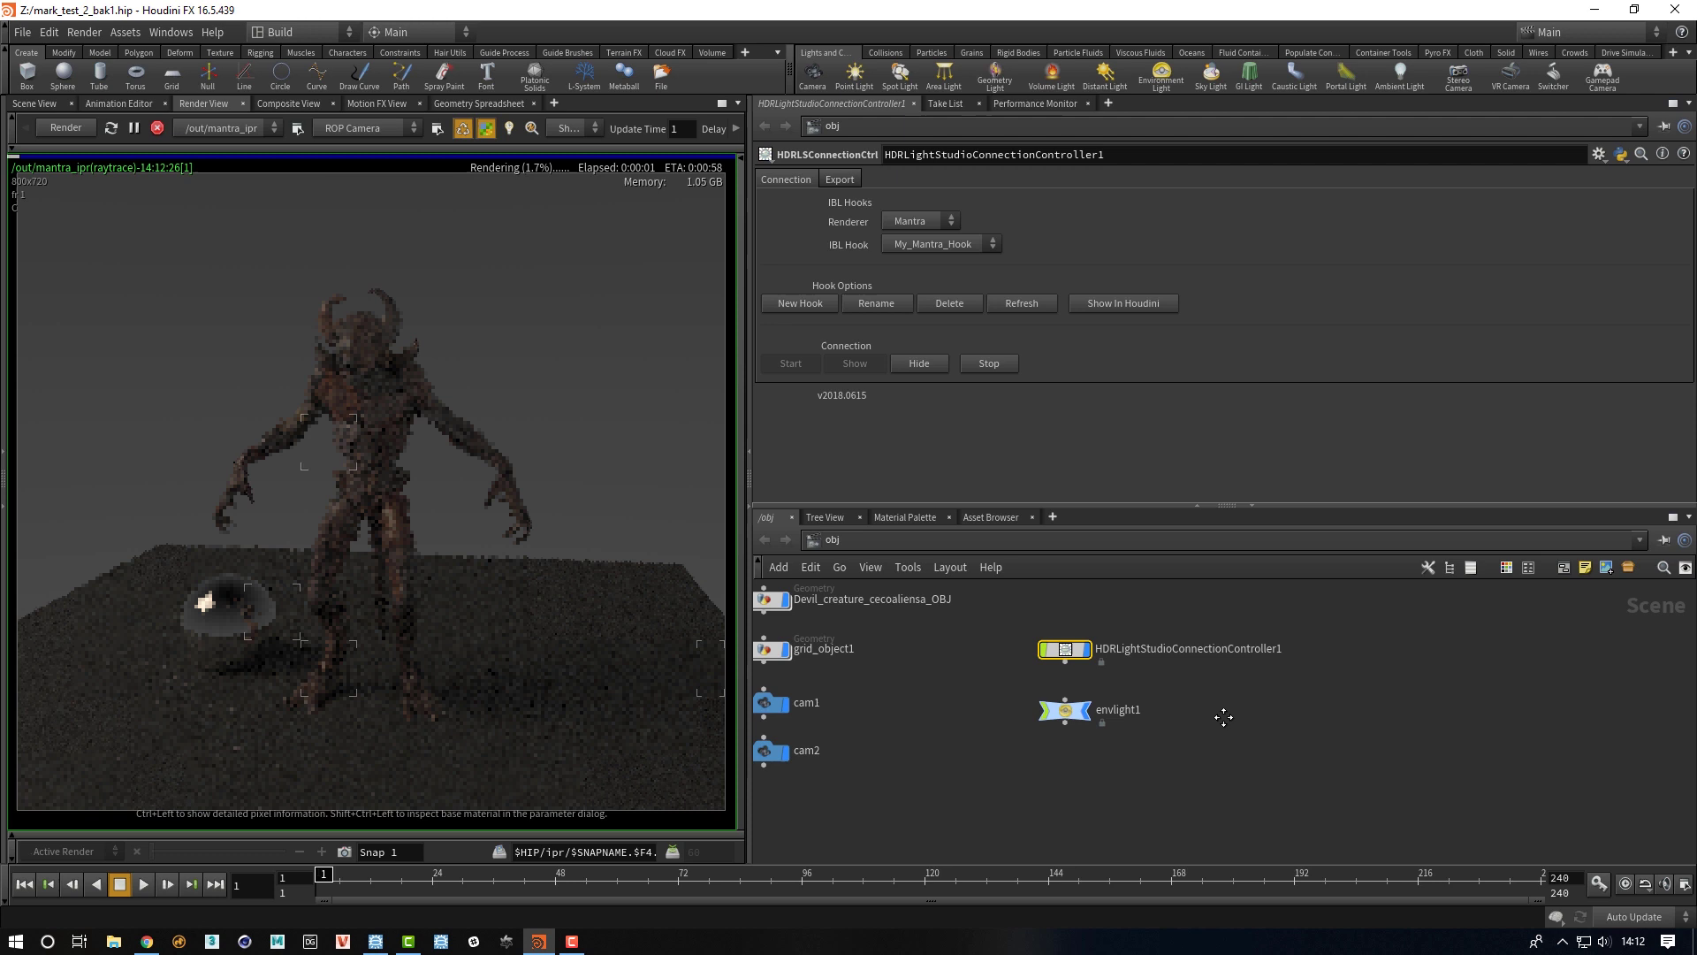
scroll(1094, 665, "down", 4)
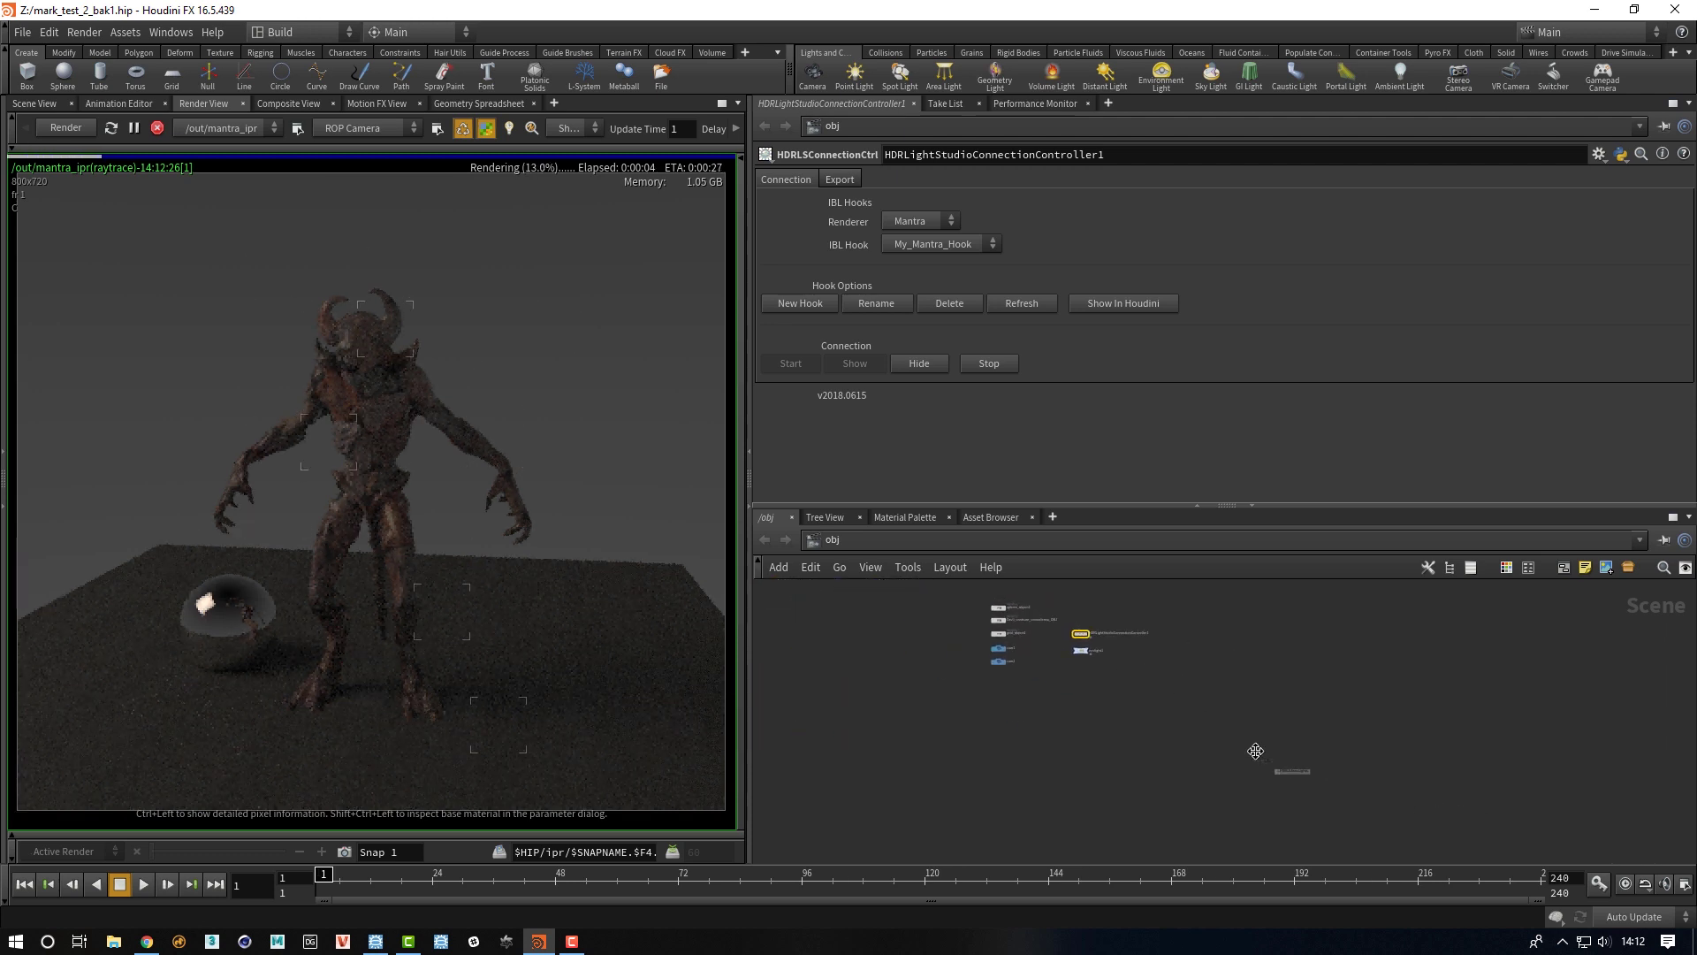
scroll(1082, 685, "up", 6)
key("h")
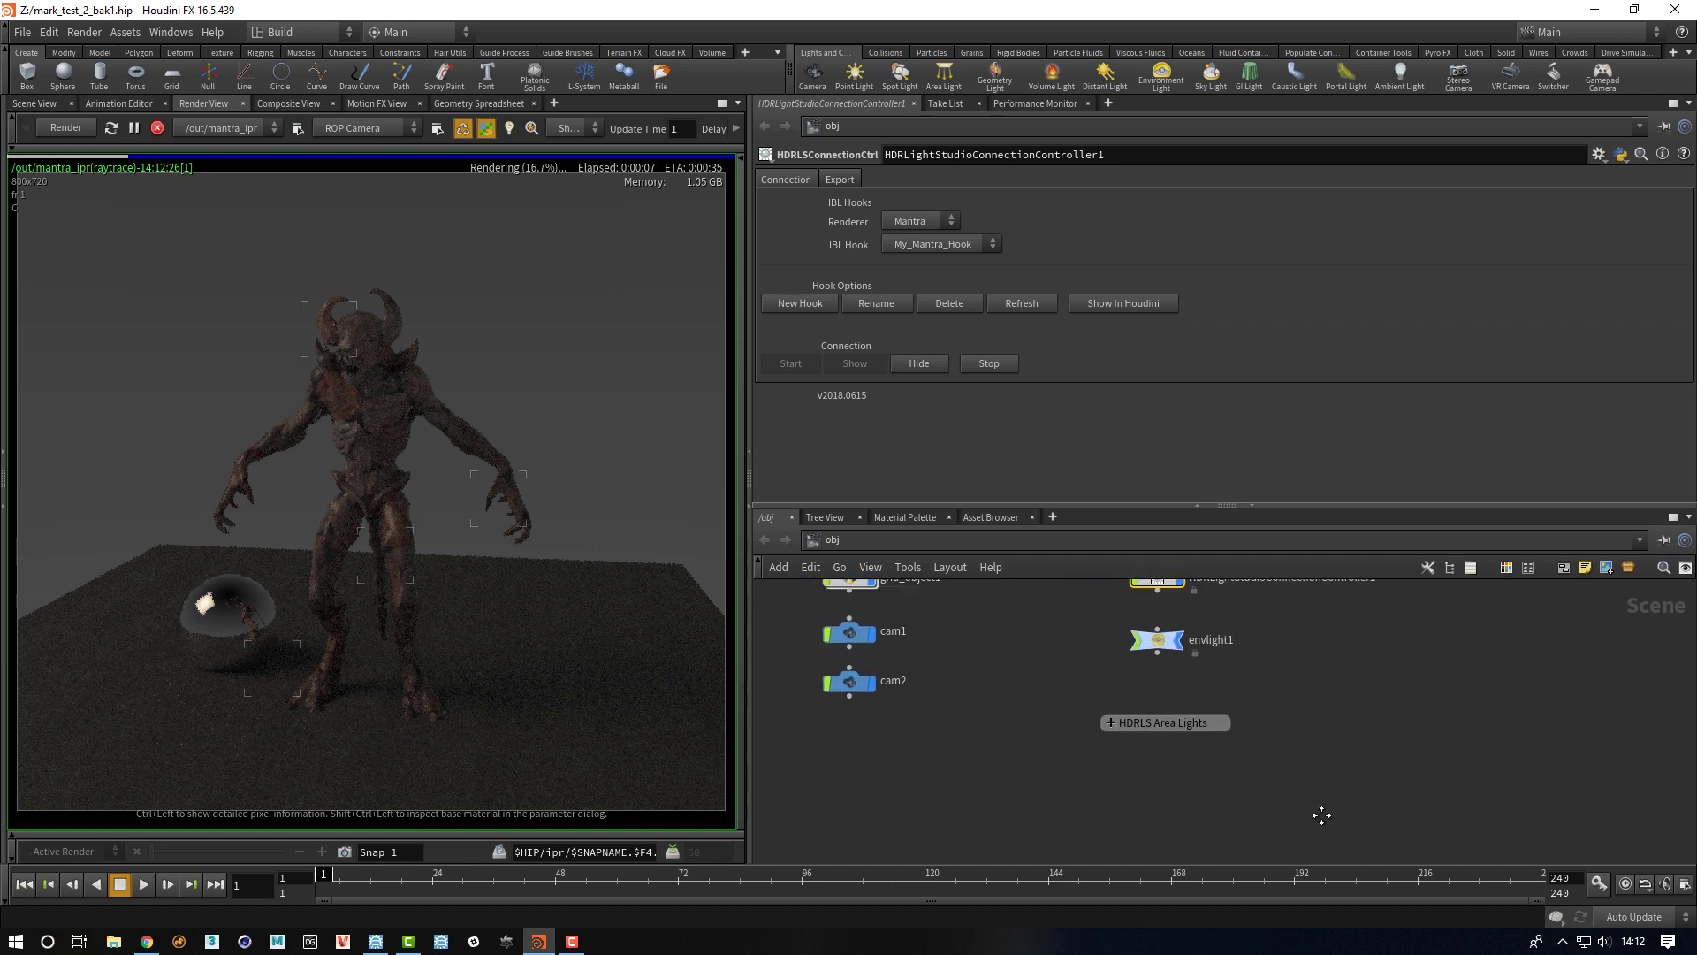
left_click(1127, 765)
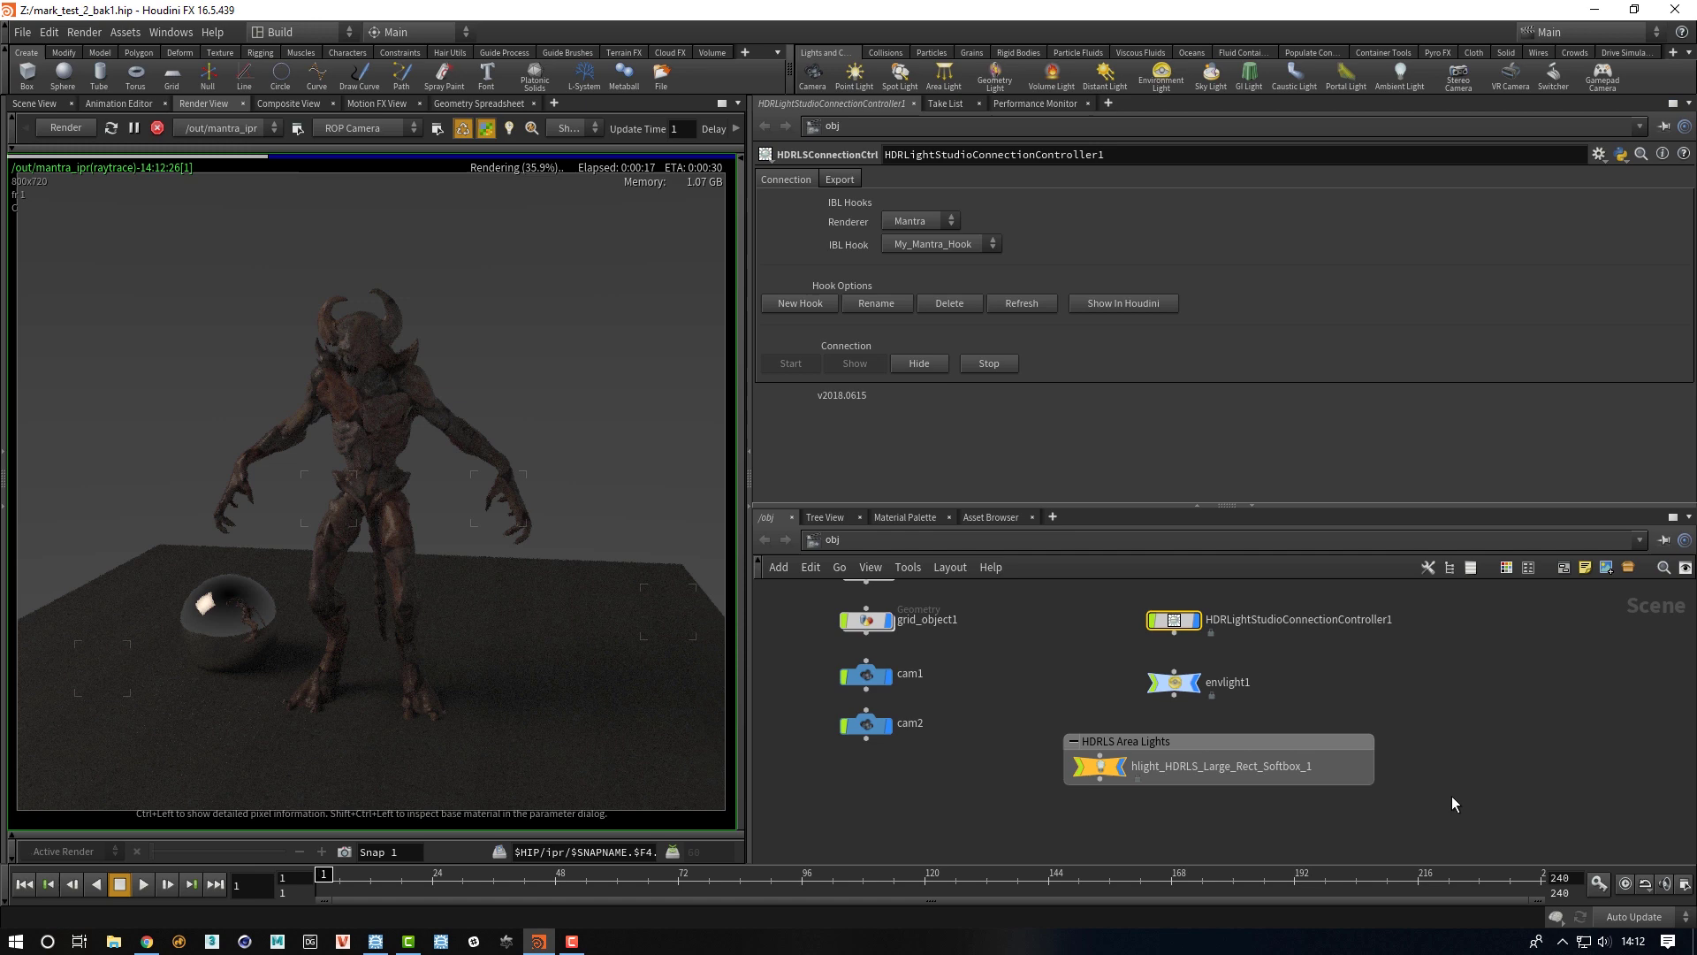
left_click(376, 941)
- Hide the Default Gradient Background and cut the softbox's Smart Dolly from 1000 to 42.53
left_click(536, 107)
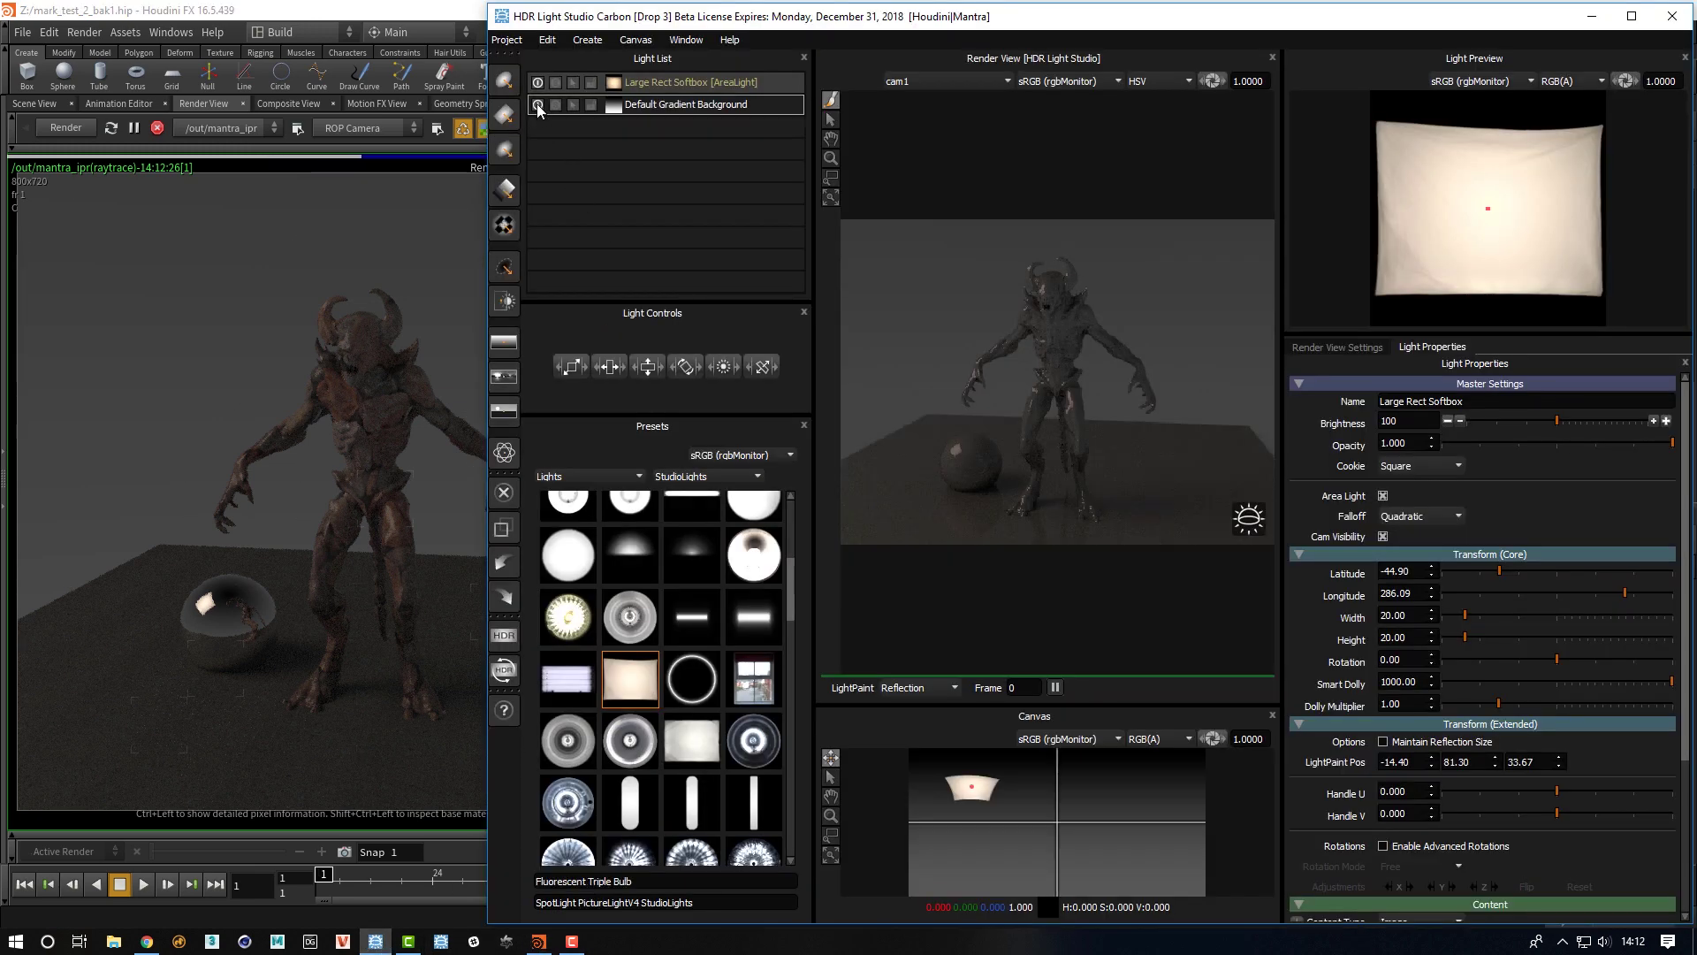
left_click(538, 105)
left_click(688, 82)
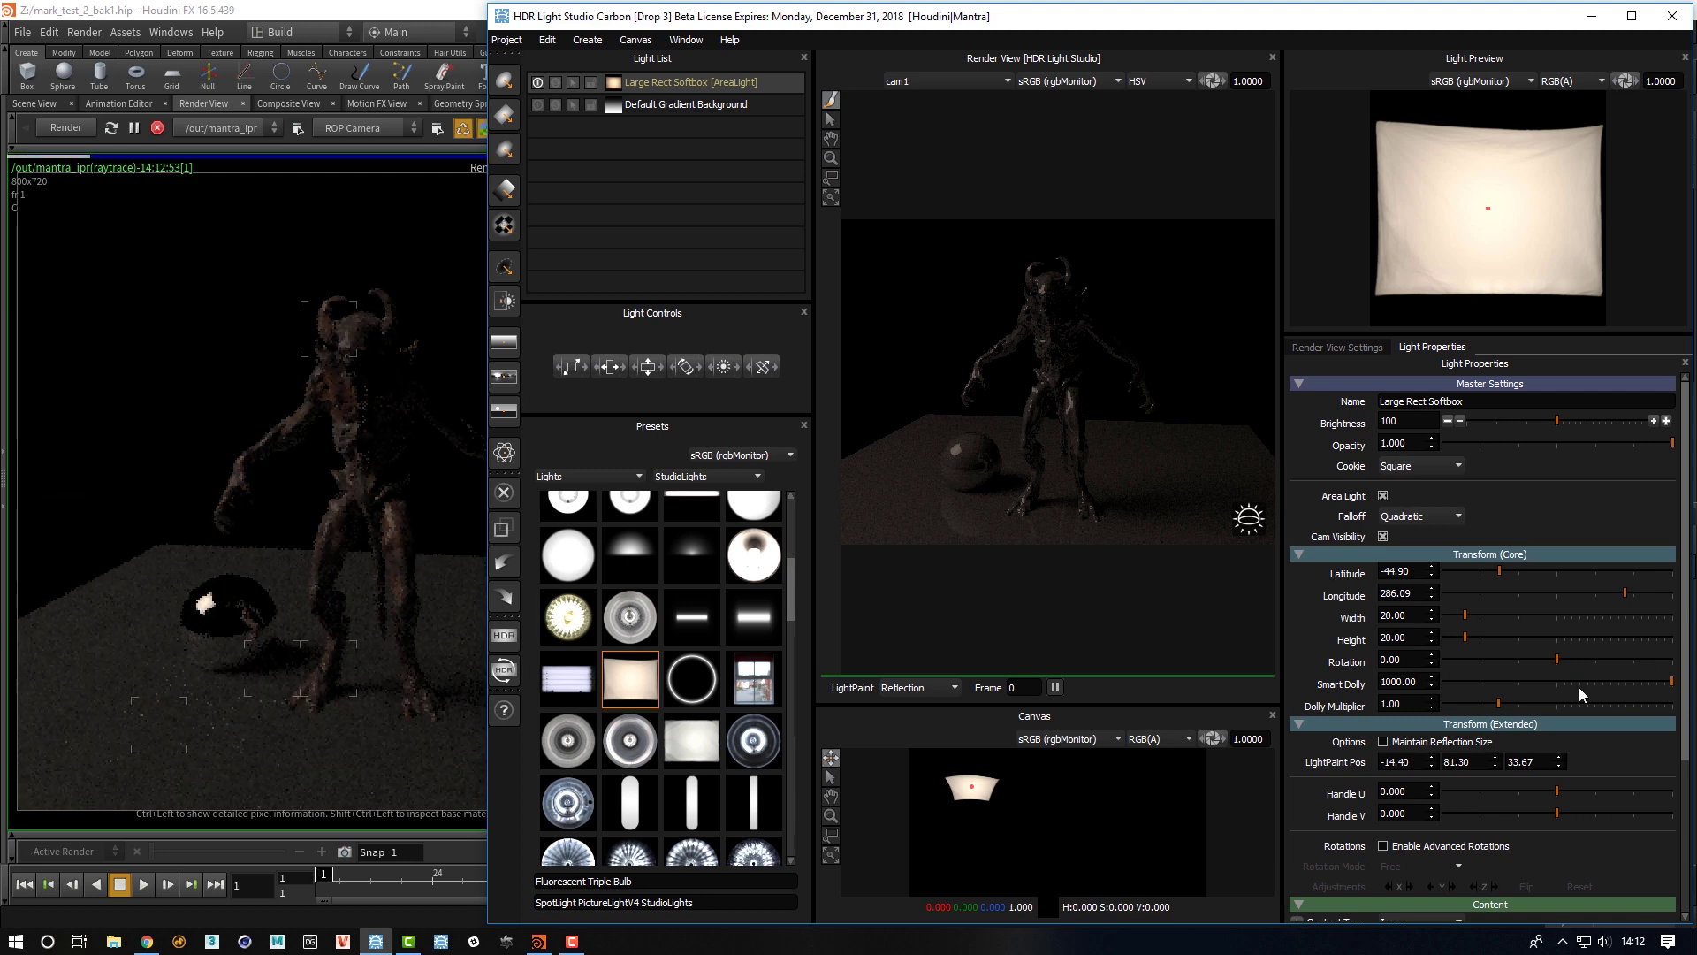
left_click_drag(1614, 679, 1544, 676)
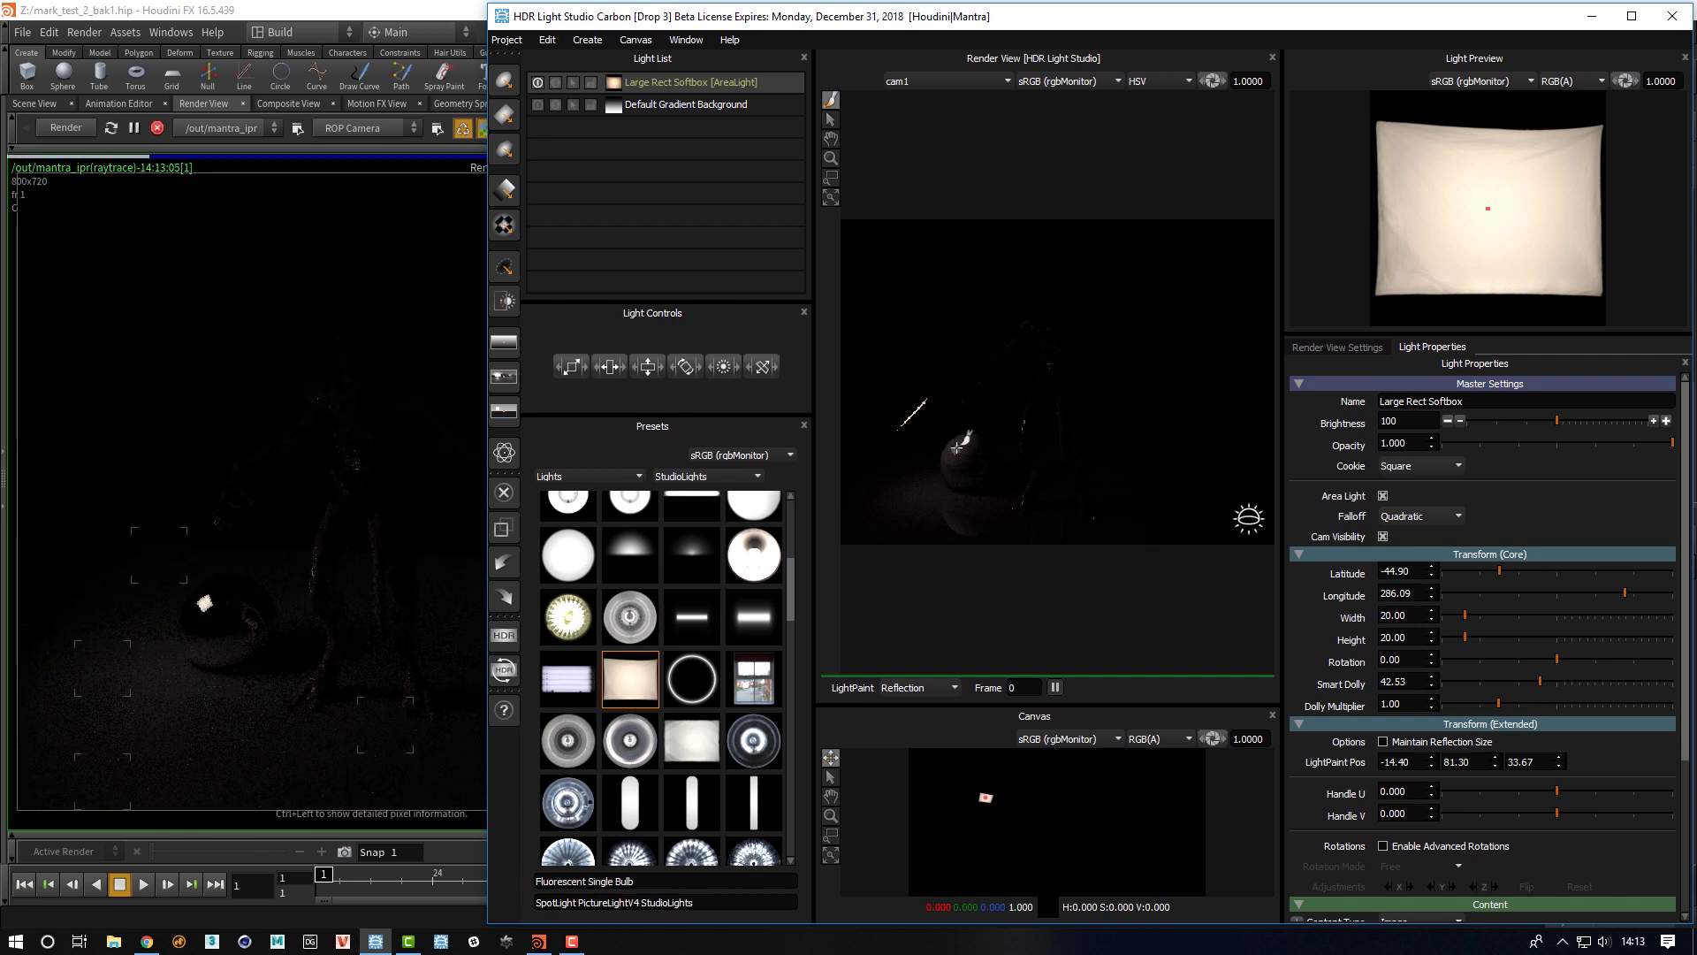
- Raise softbox brightness to 1600, move it to latitude -21.72, longitude 237.45, and unhide the gradient
left_click(1666, 421)
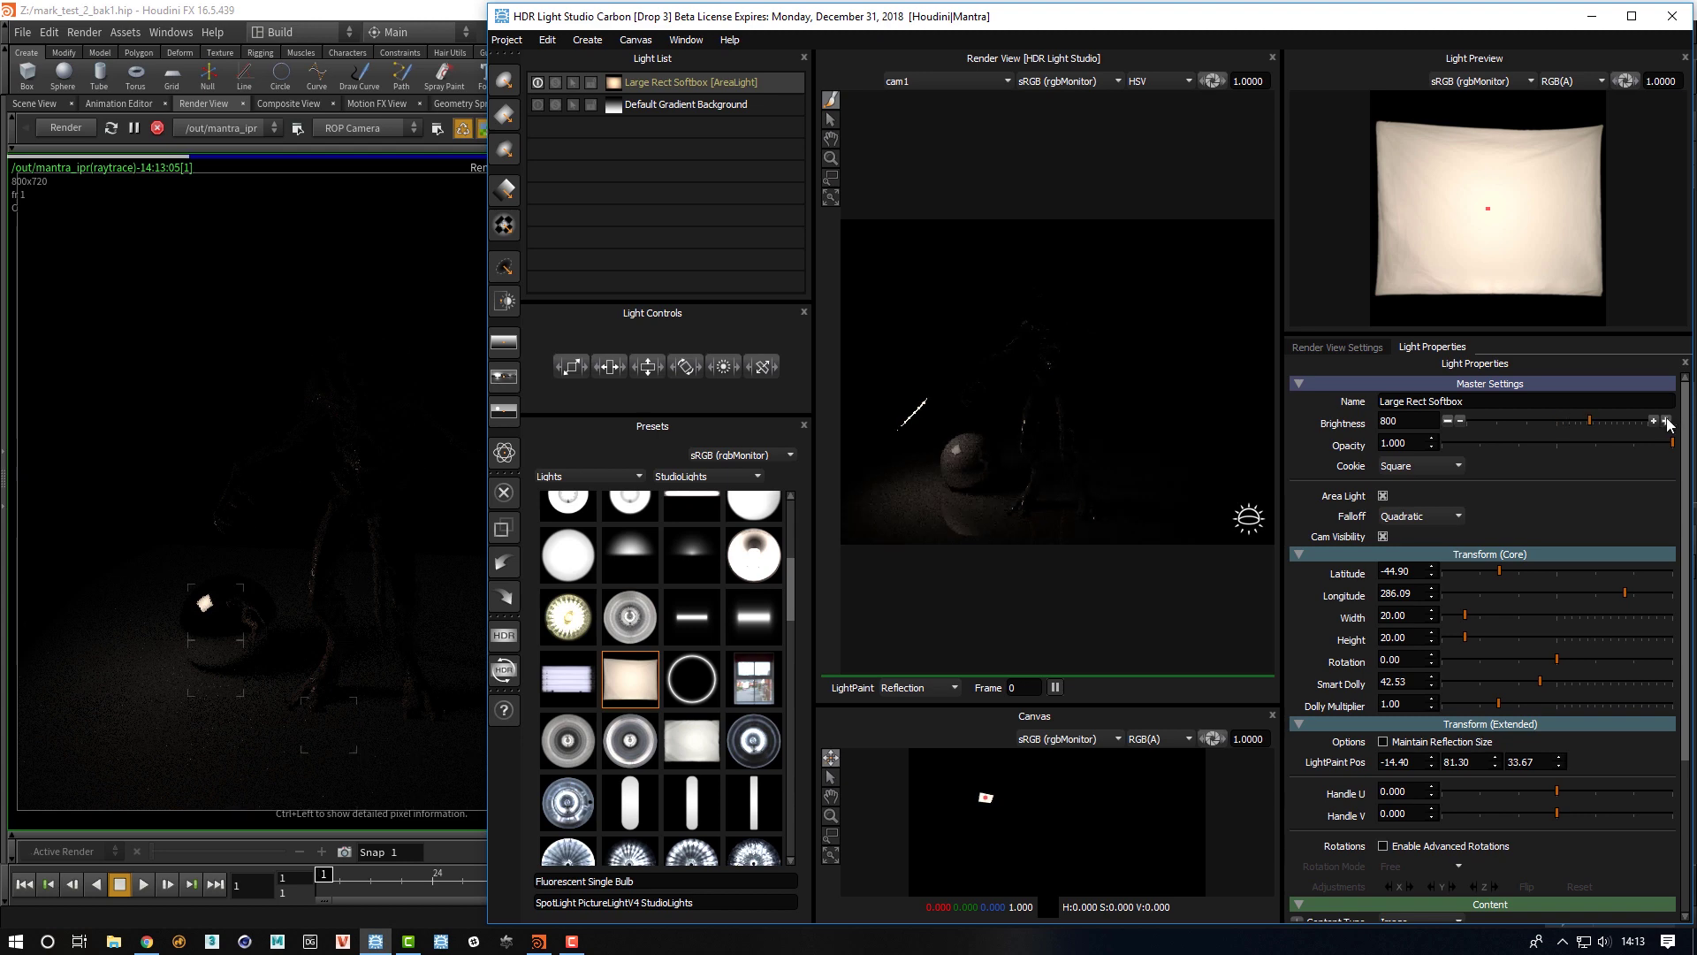
left_click(1667, 421)
left_click(962, 447)
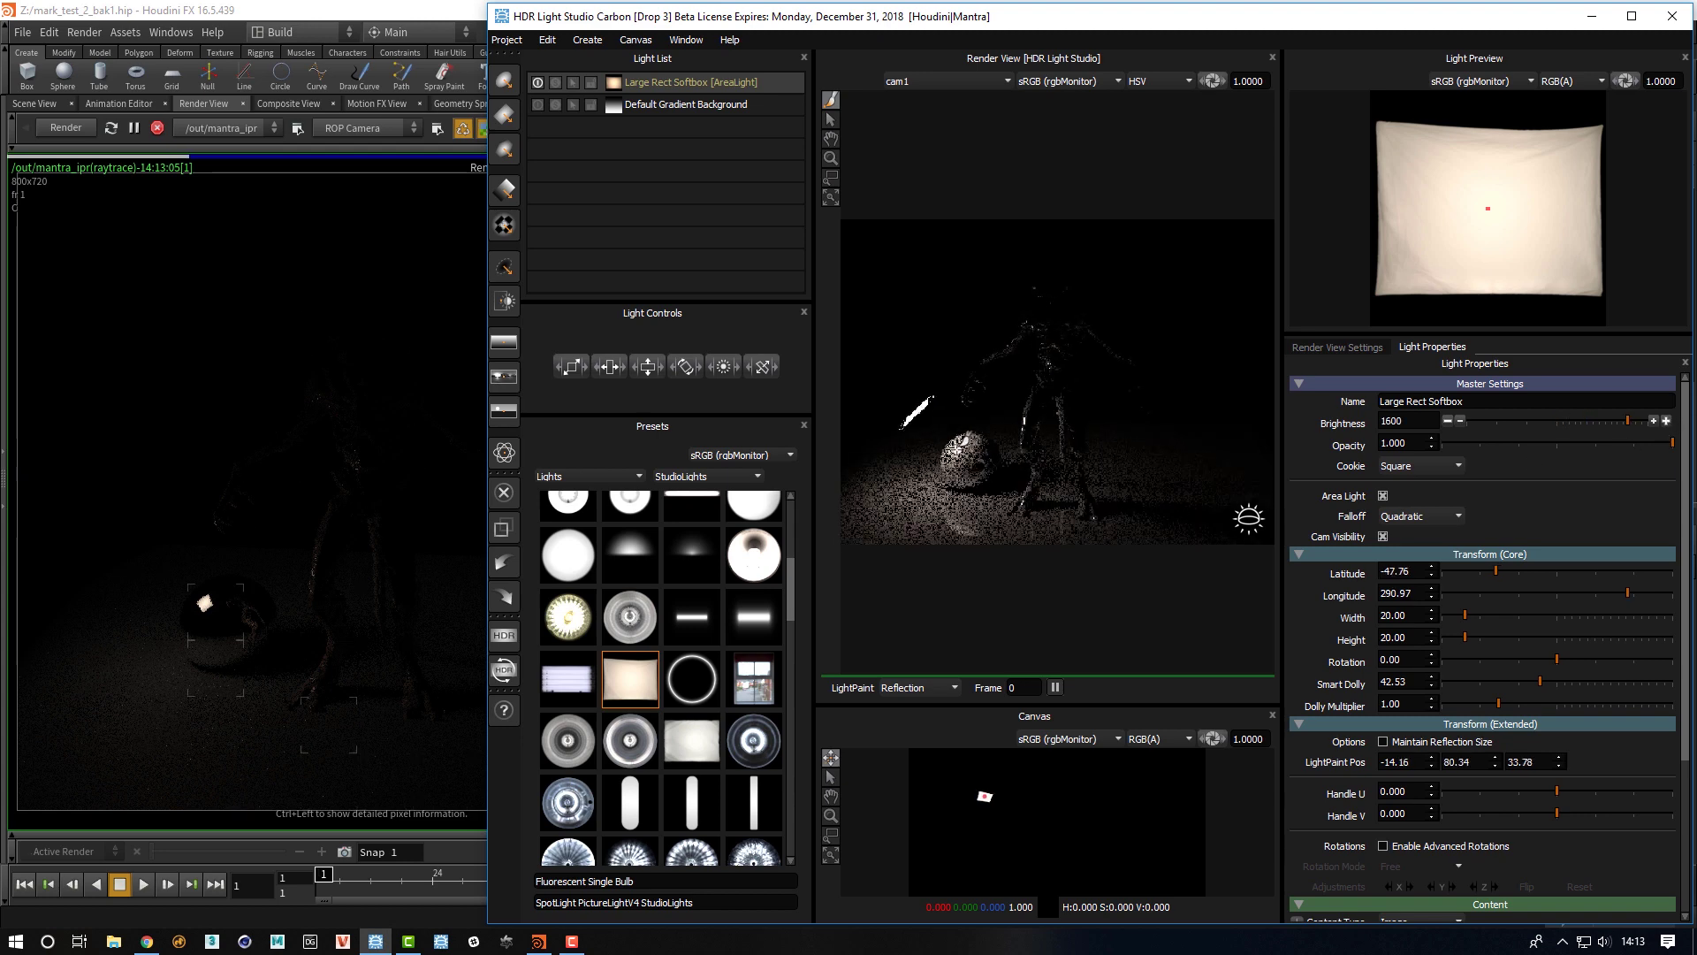
left_click(977, 483)
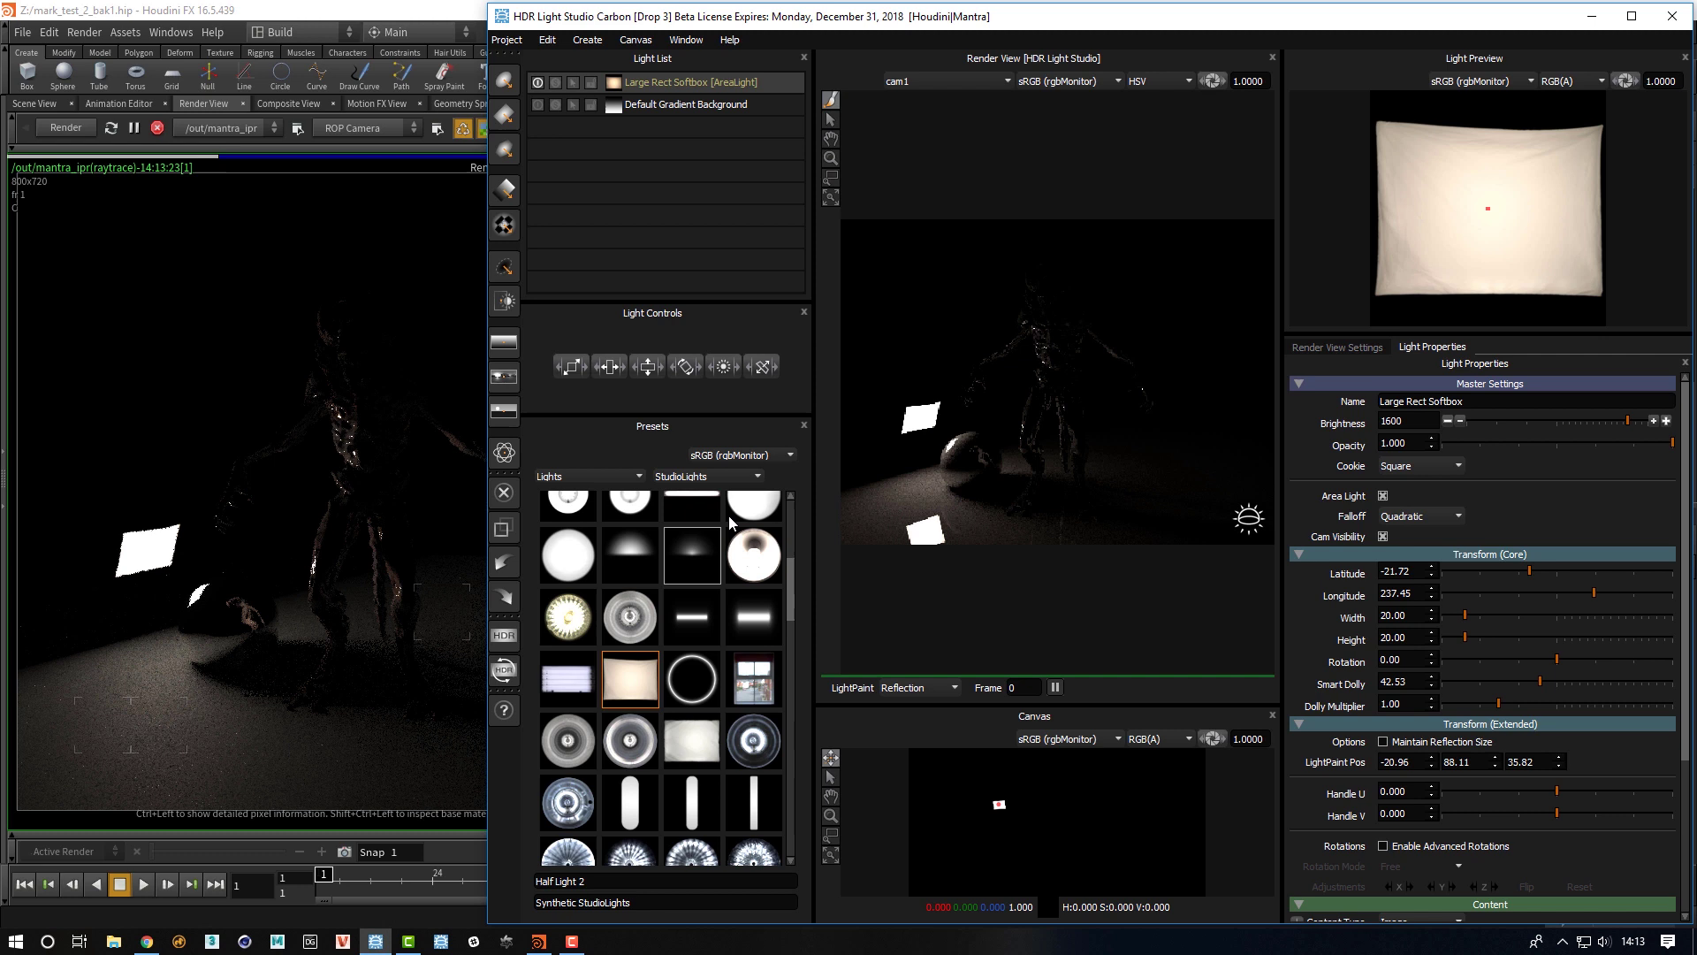
left_click(538, 105)
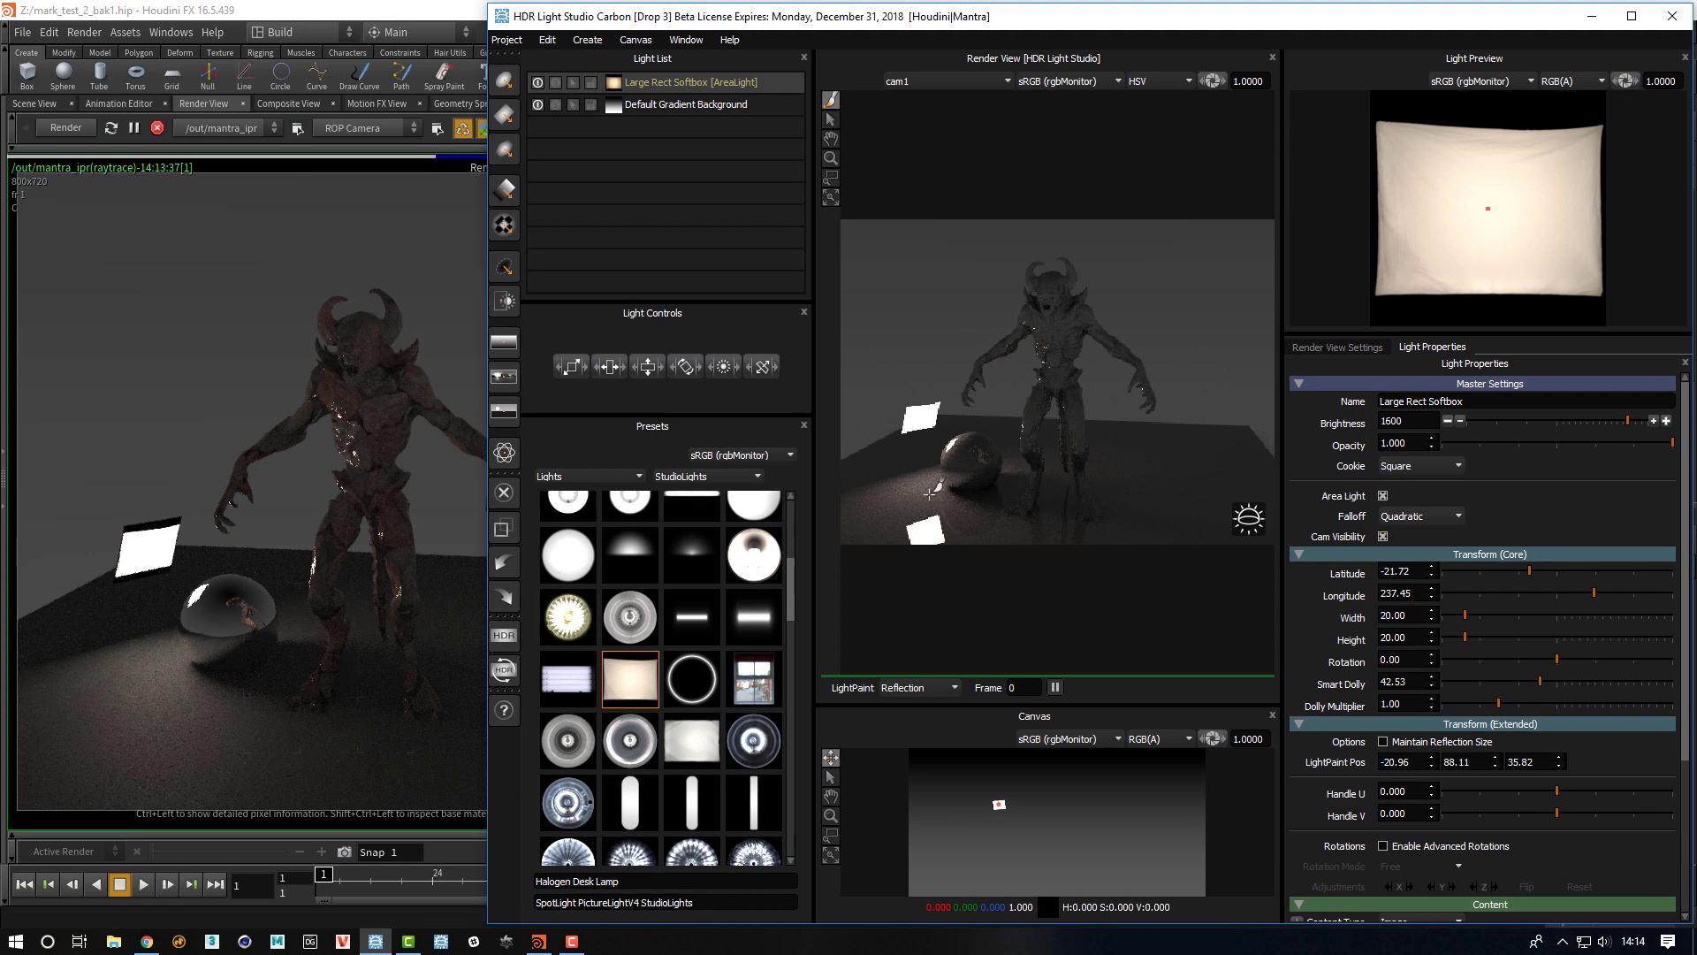
- Place the softbox highlight on the sphere at latitude -25.33, longitude 280.67, with camera visibility on
mouse_move(954, 452)
left_mouse_down()
mouse_move(935, 458)
mouse_move(980, 453)
left_mouse_up()
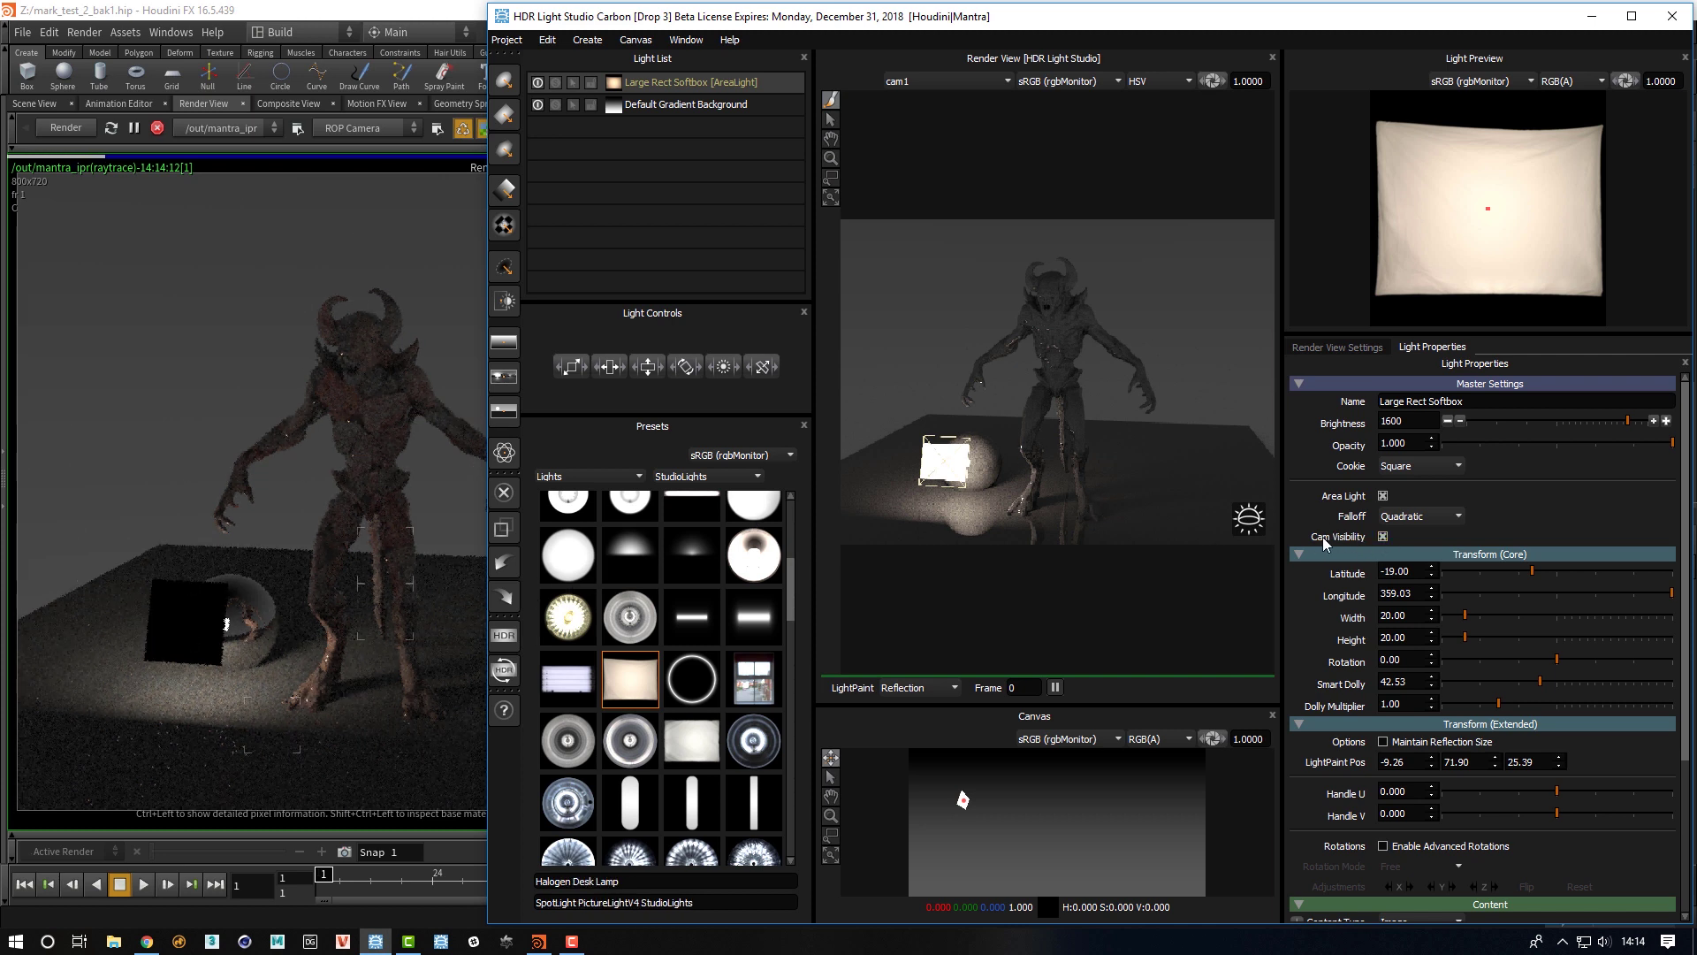
left_click(1384, 536)
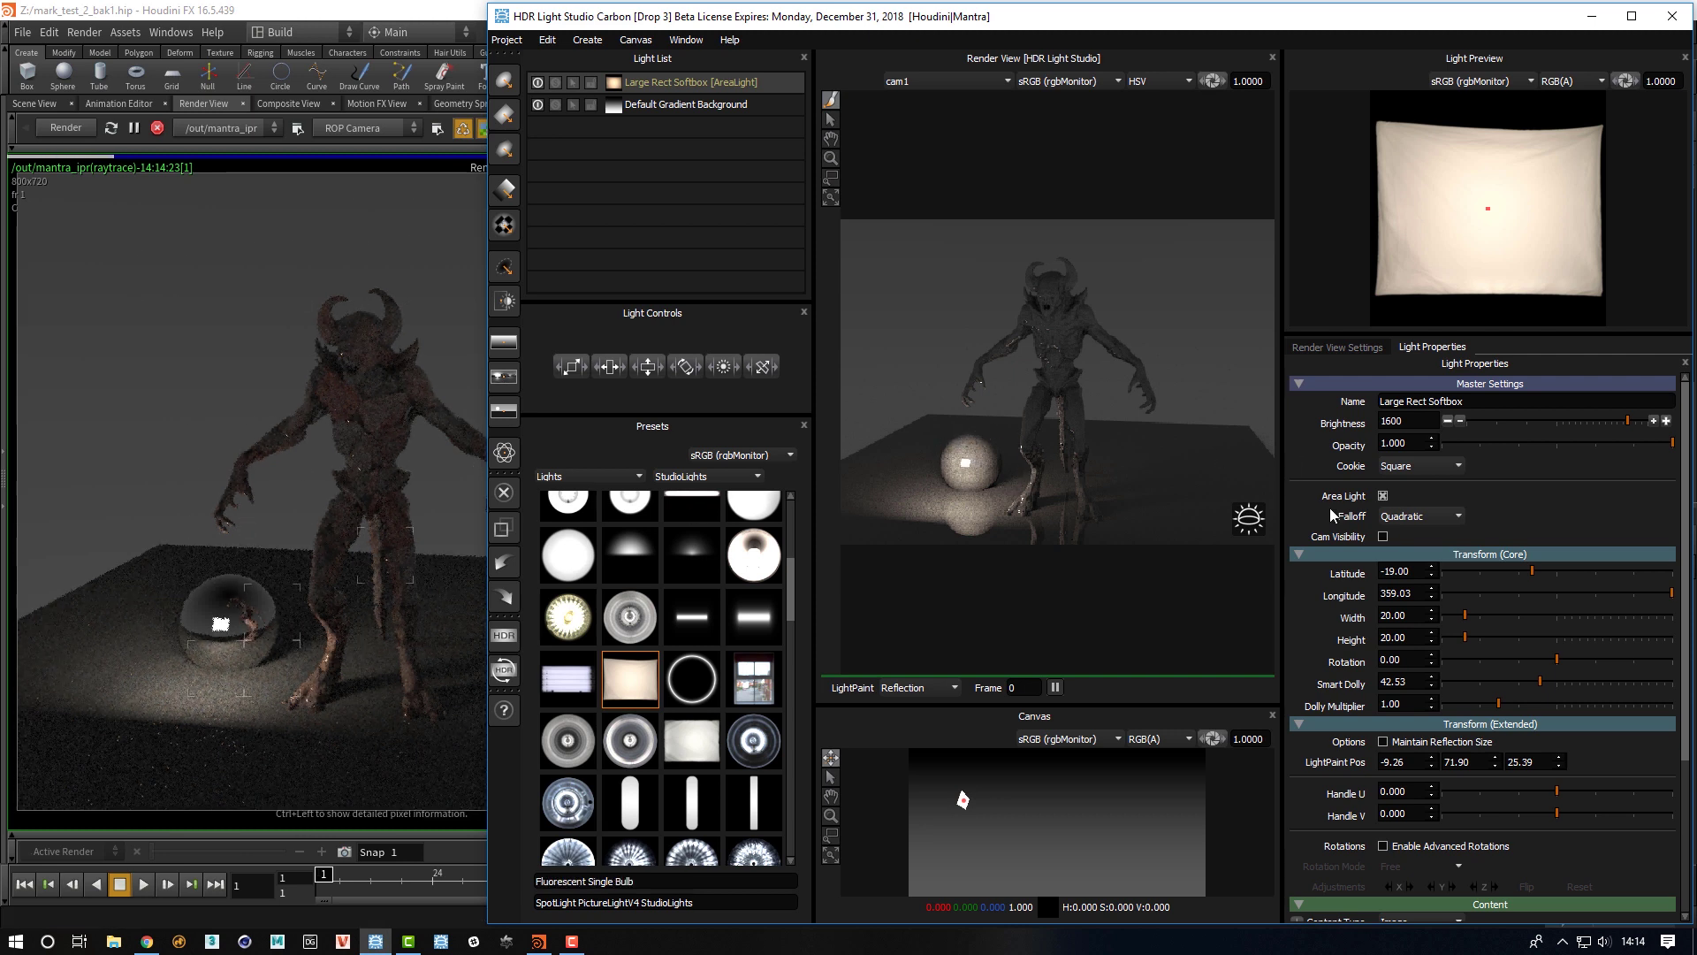
left_click(1384, 537)
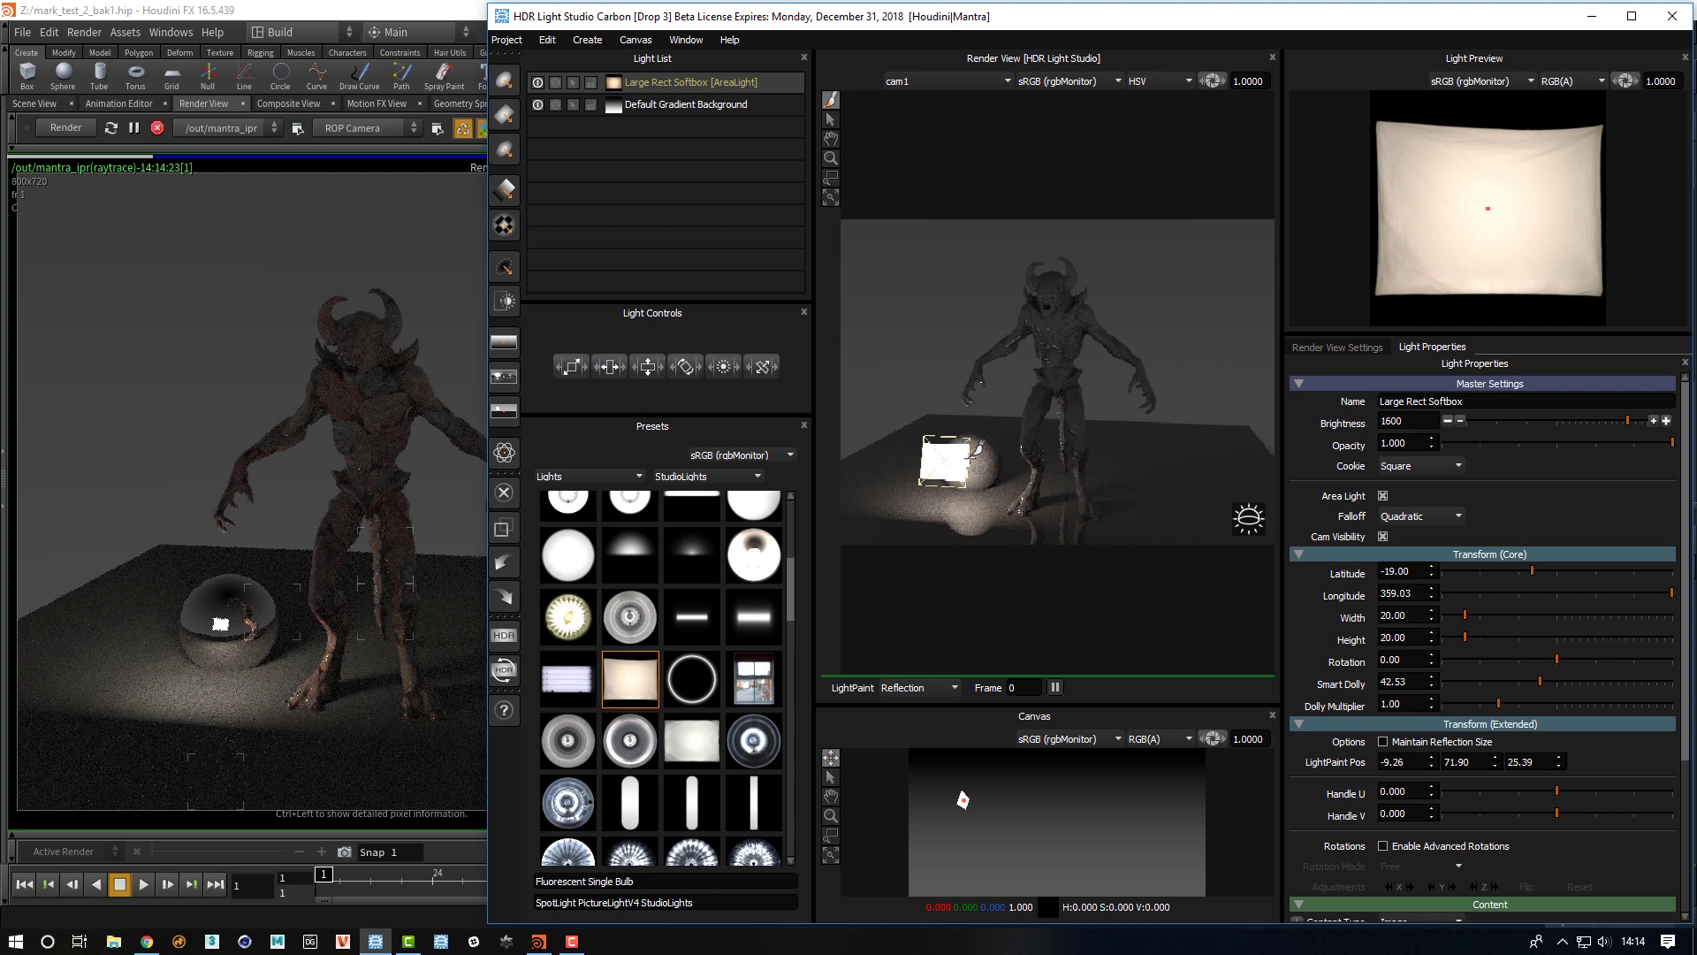
left_click(975, 451)
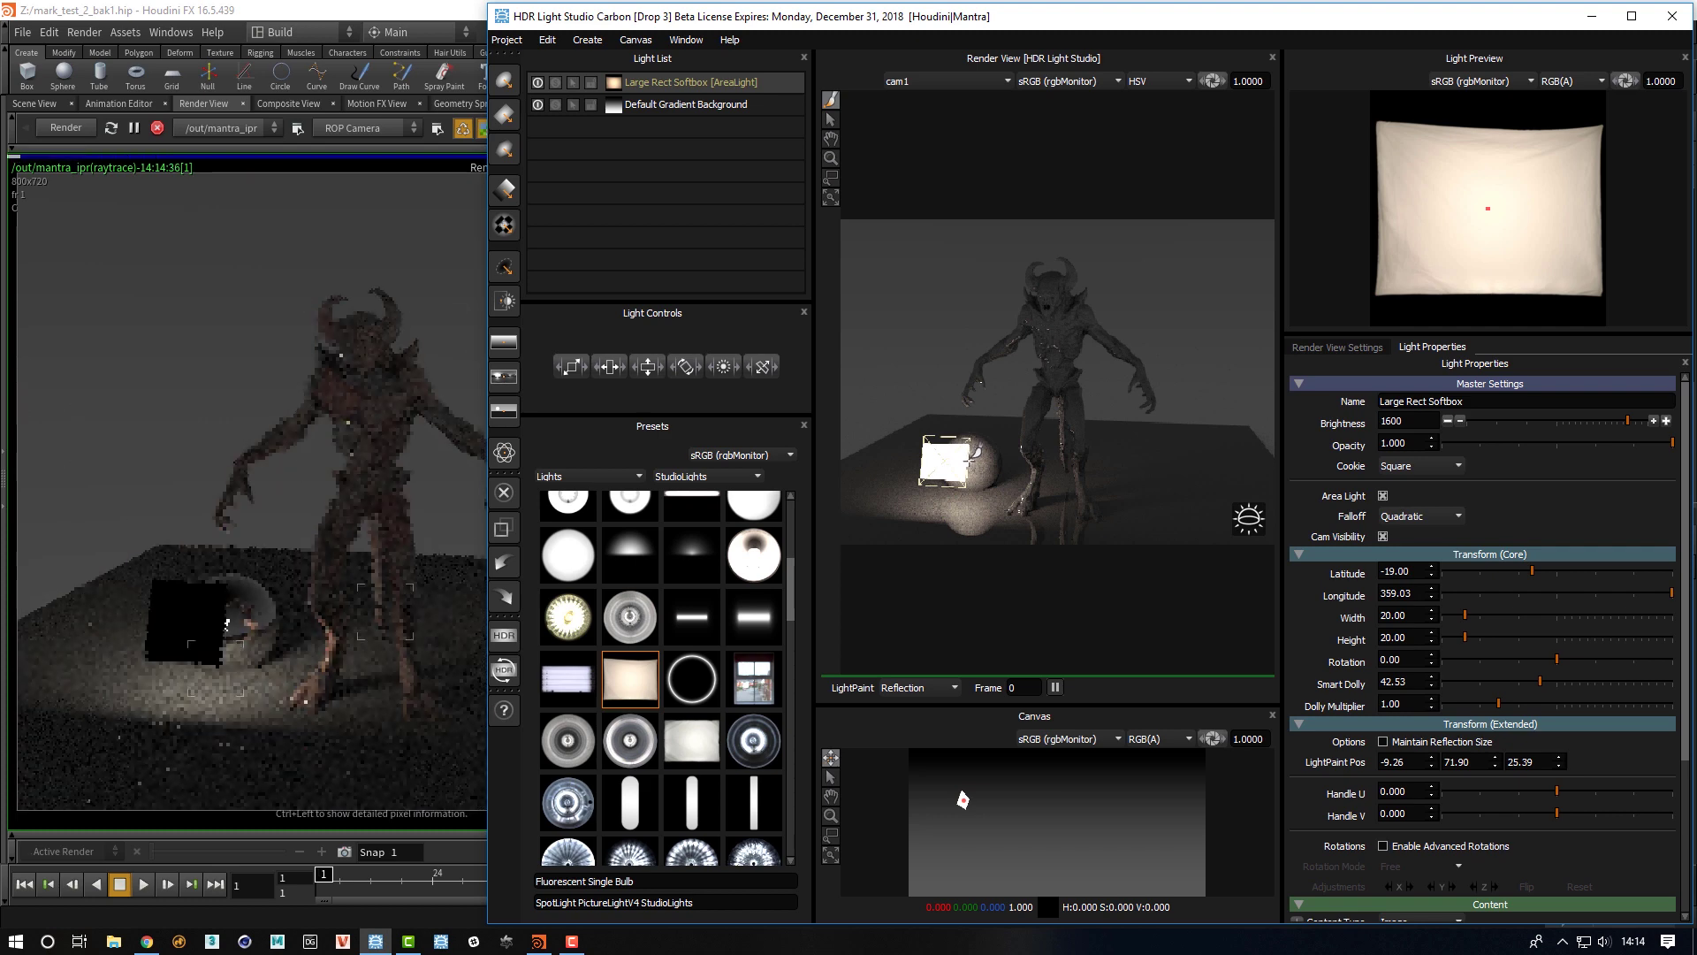
left_click(952, 453)
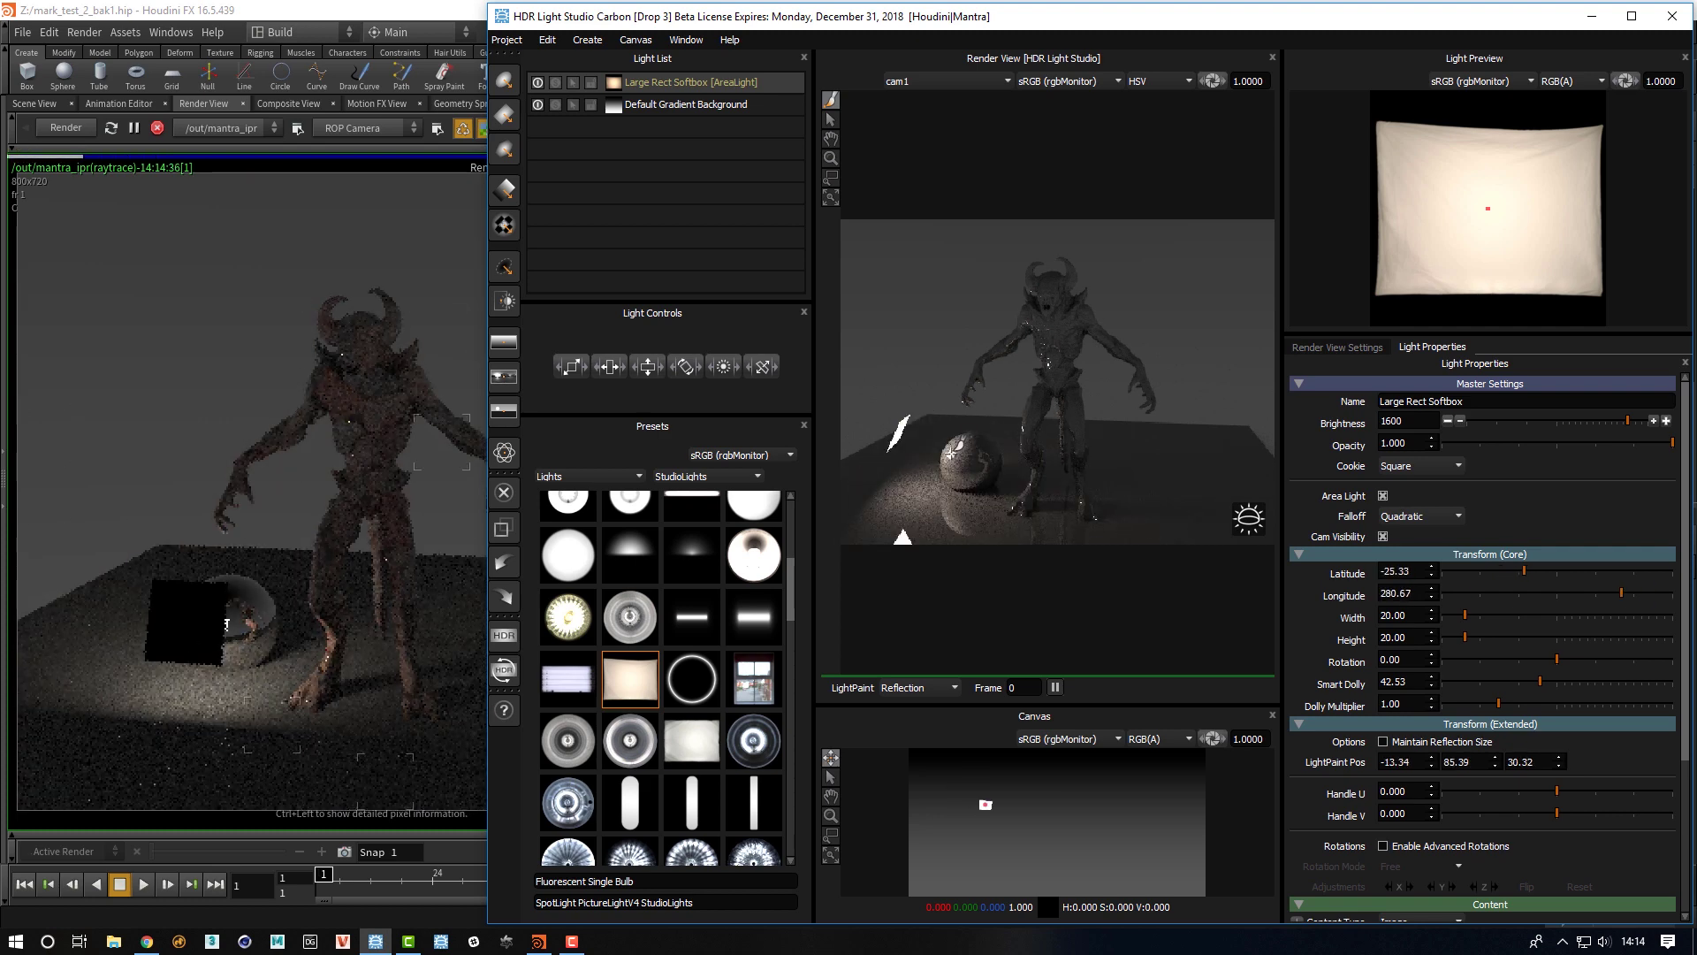
- Duplicate the softbox twice, placing one highlight on the creature's head and another below it
key("ctrl+d")
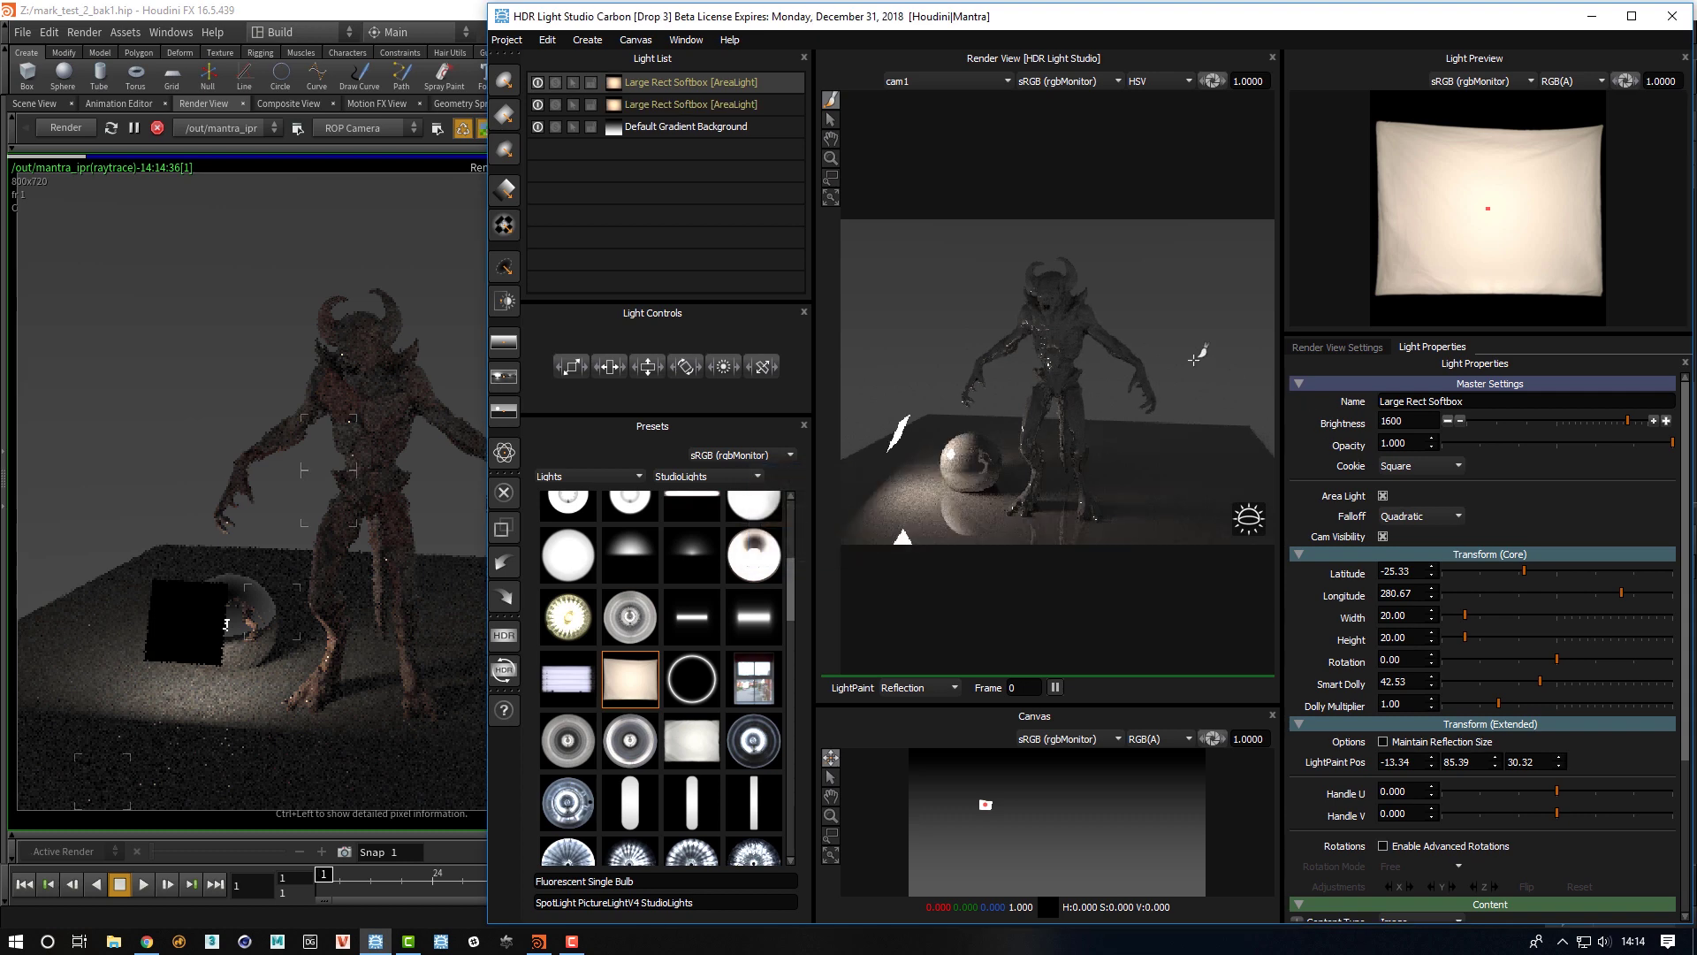
left_click(1049, 275)
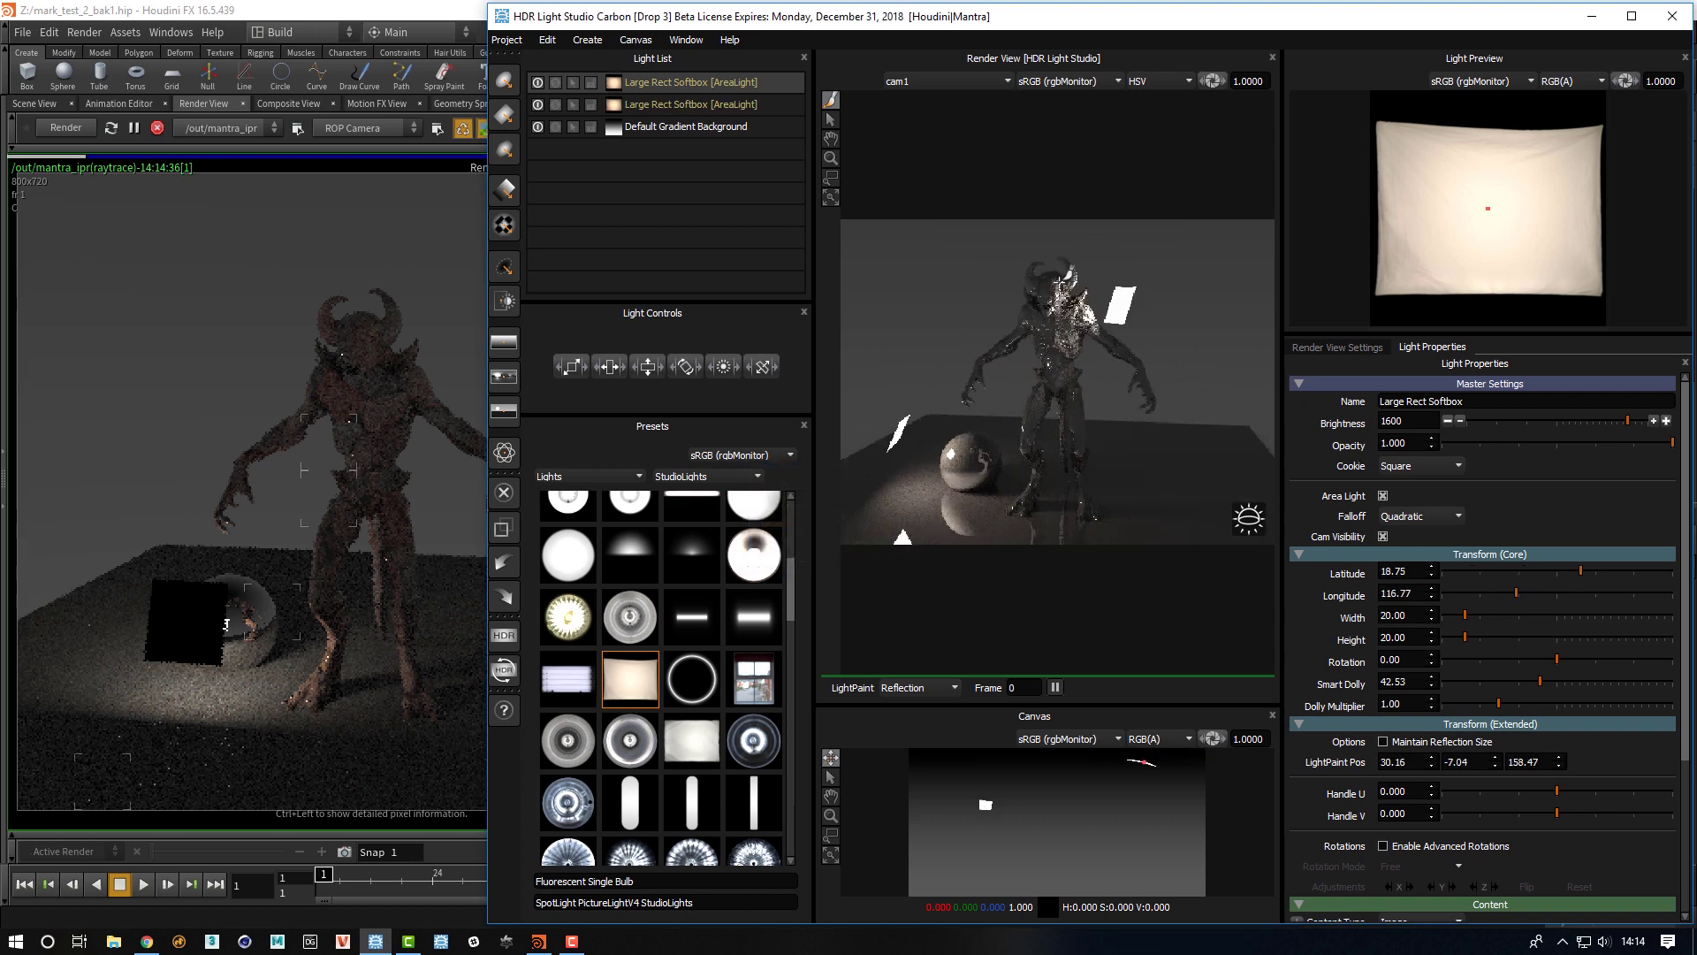
key("ctrl+d")
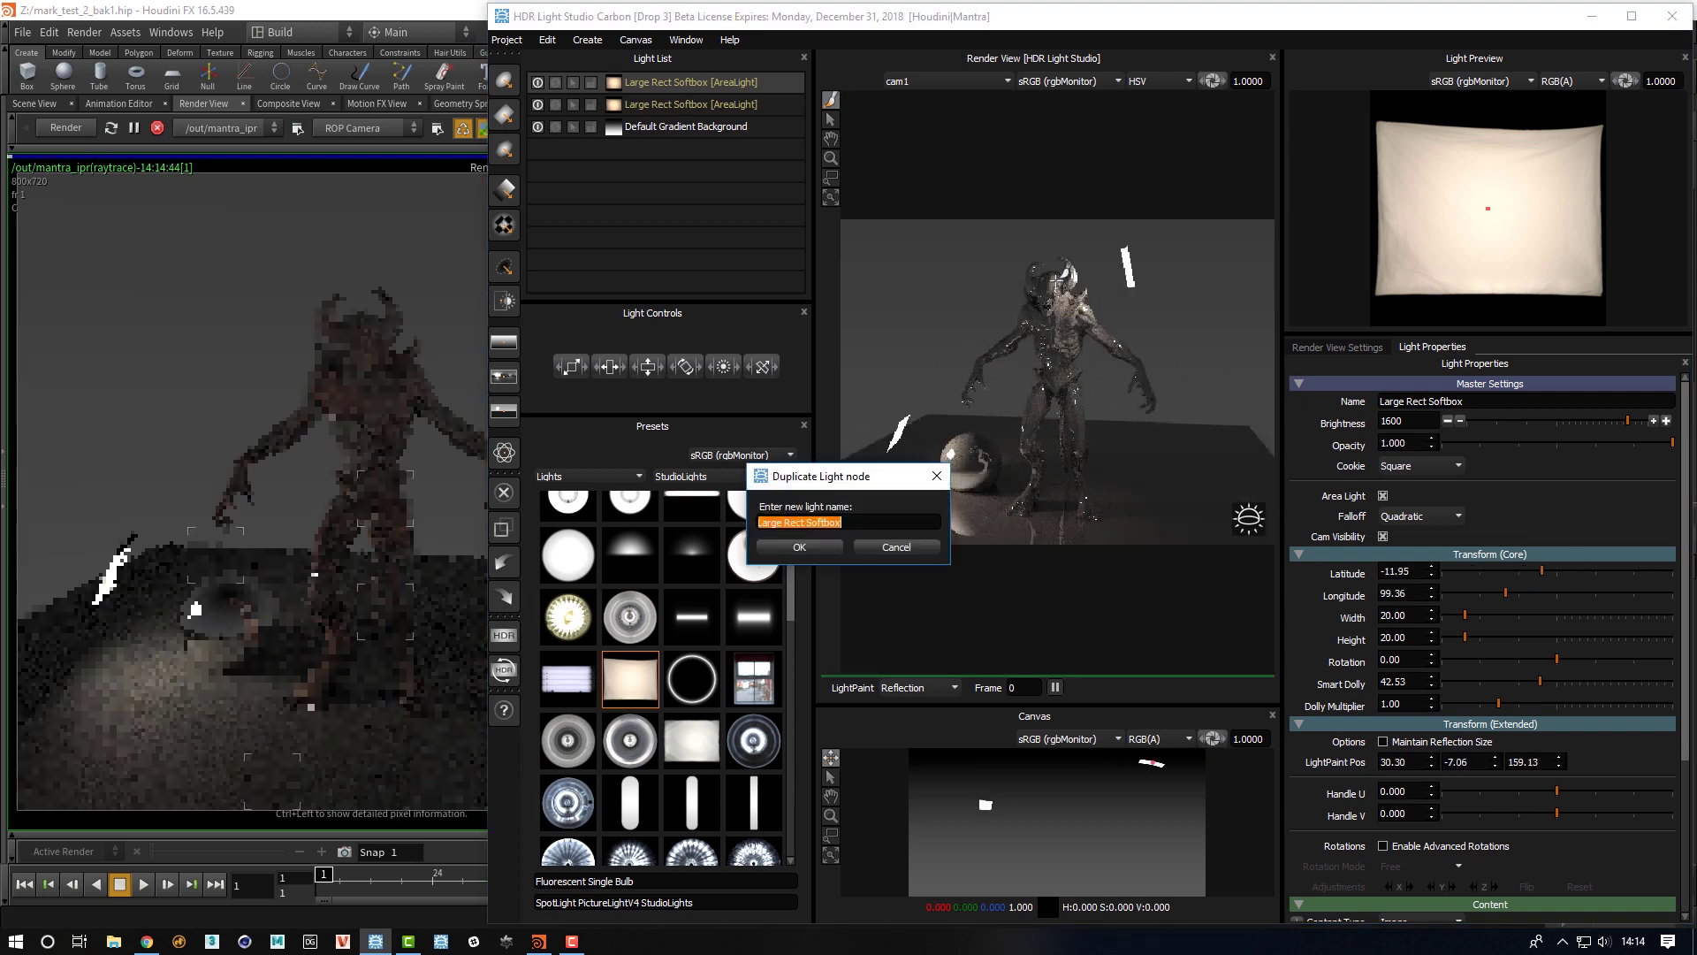
left_click(1009, 339)
left_click(1008, 336)
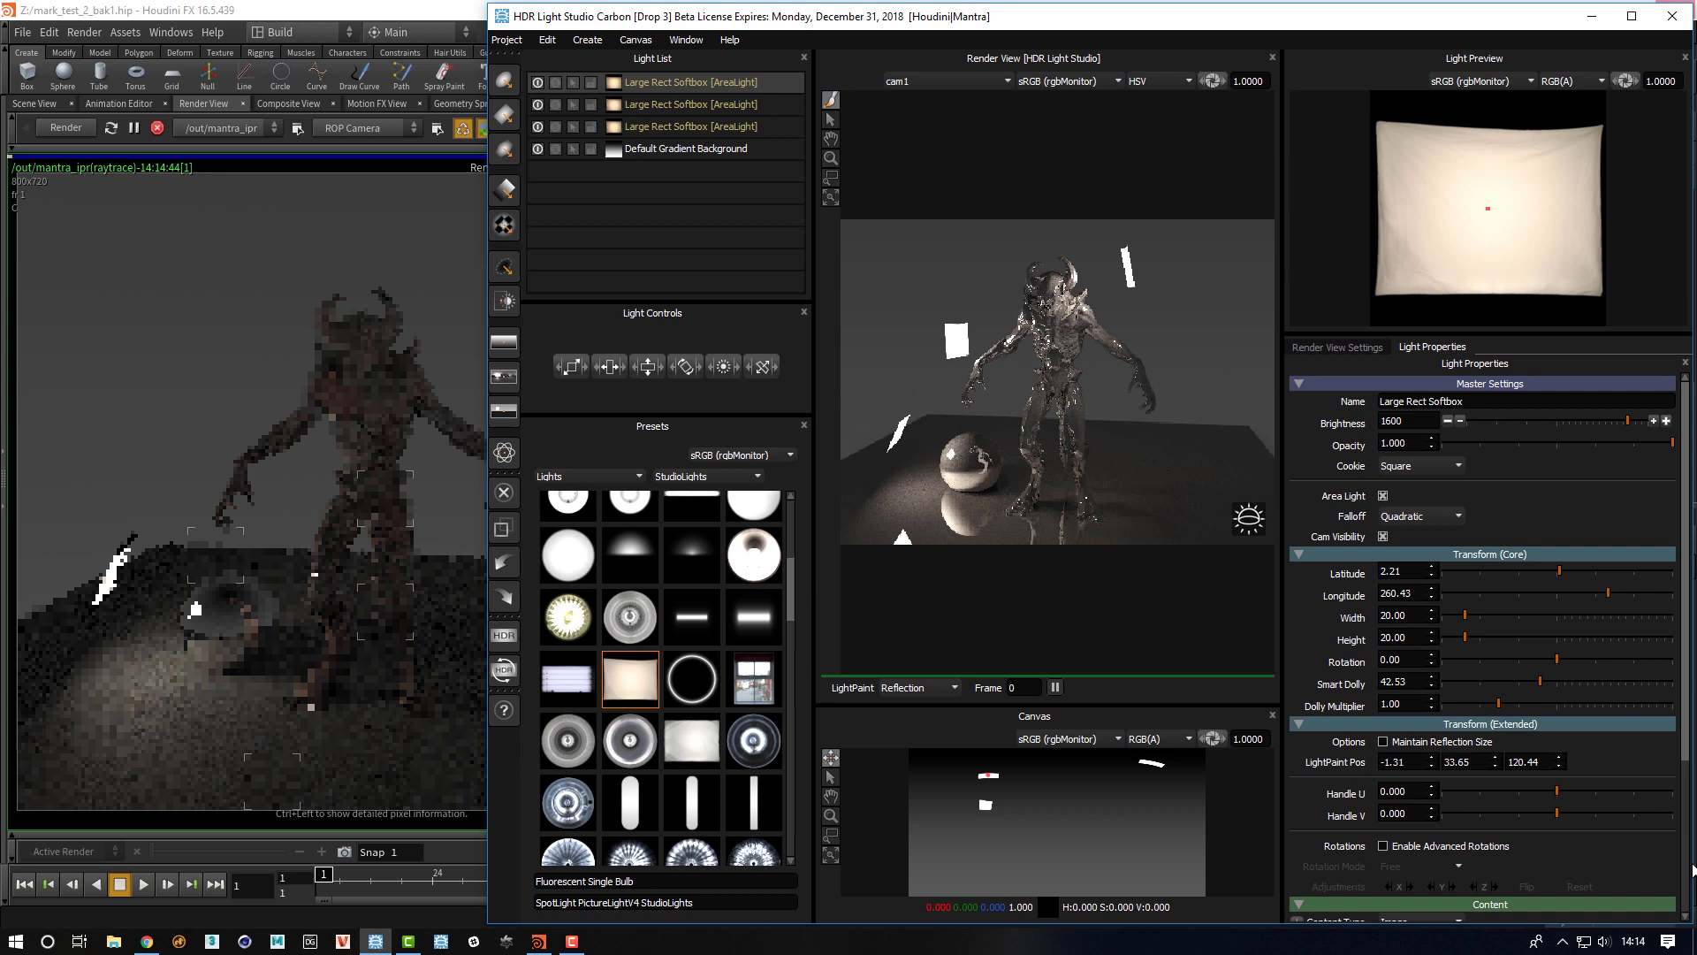
- Set the top softbox's Color Mode to Flat with a saturated red colour
scroll(1417, 855, "down", 3)
left_click(1419, 815)
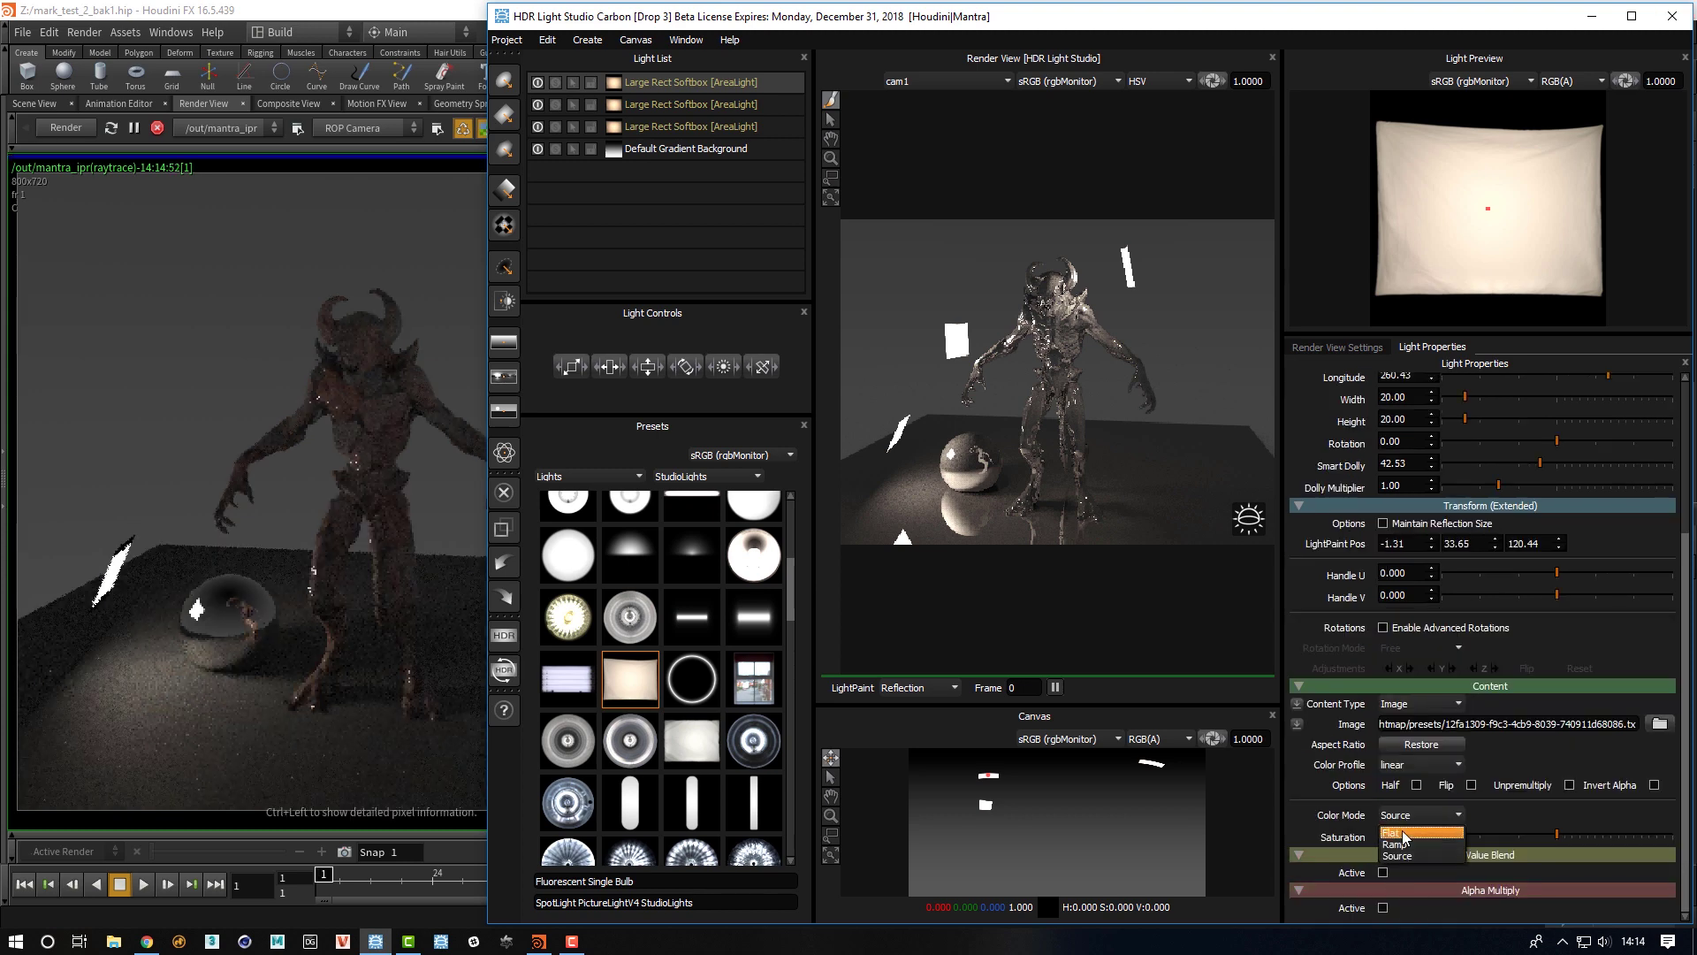
left_click(1415, 838)
left_click(1389, 858)
left_click_drag(1260, 566, 1261, 544)
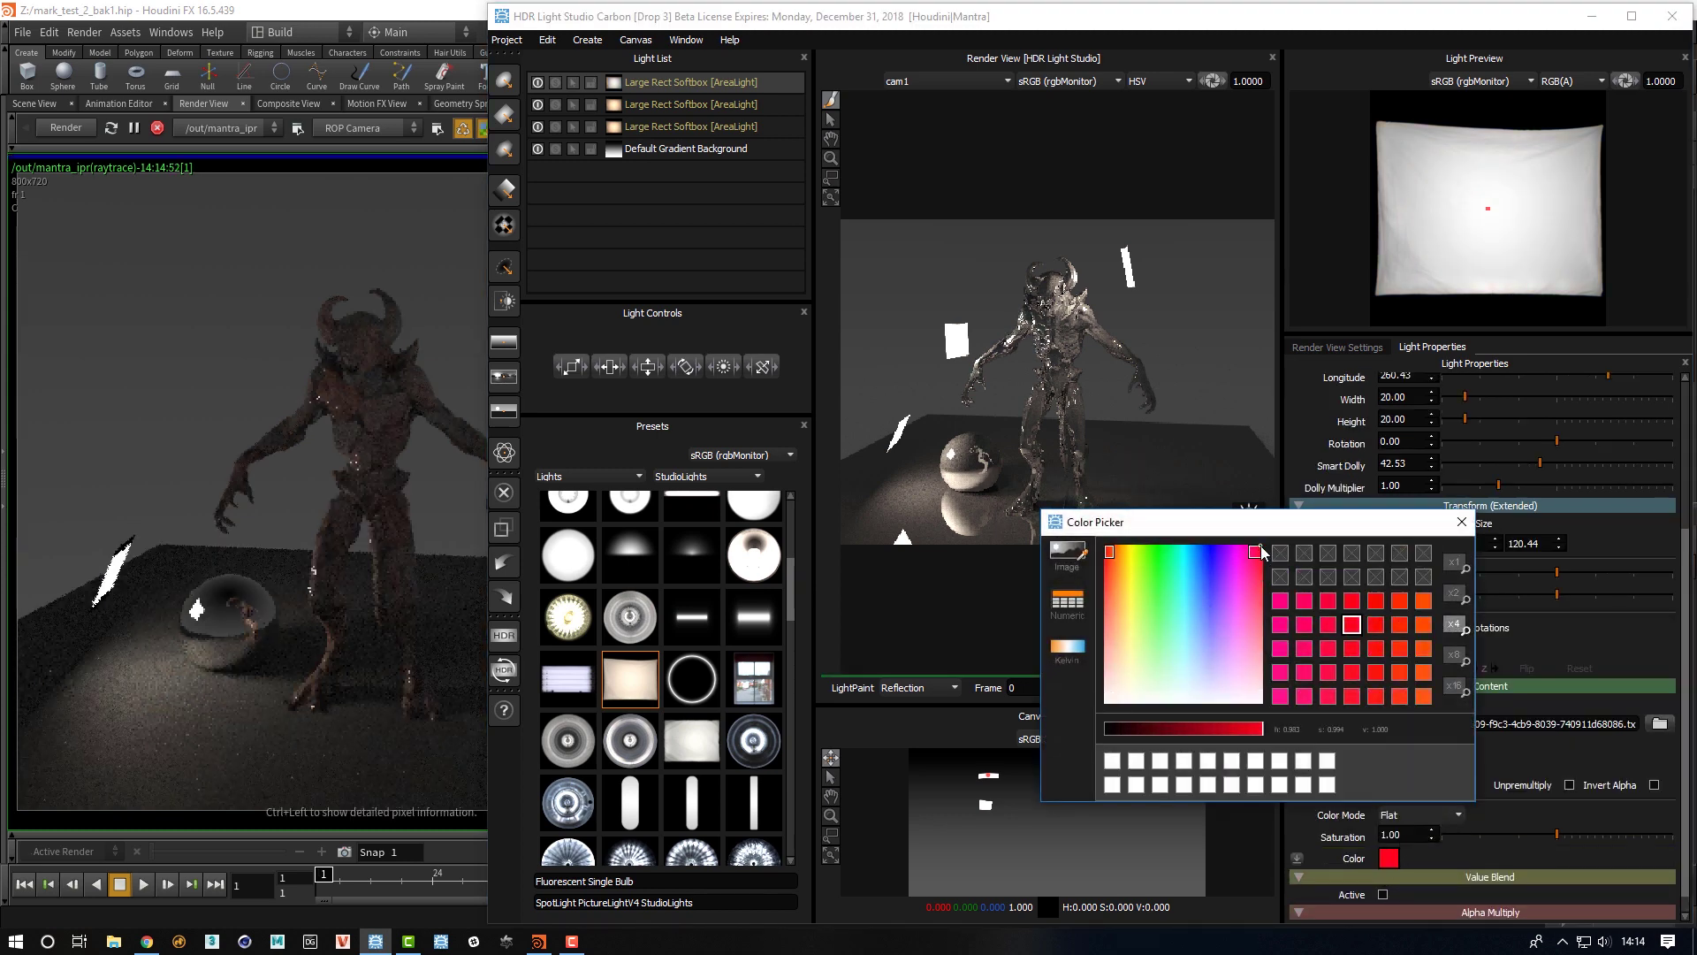
- Set the second Large Rect Softbox's Color Mode to Flat and tint it blue-violet
left_click(692, 112)
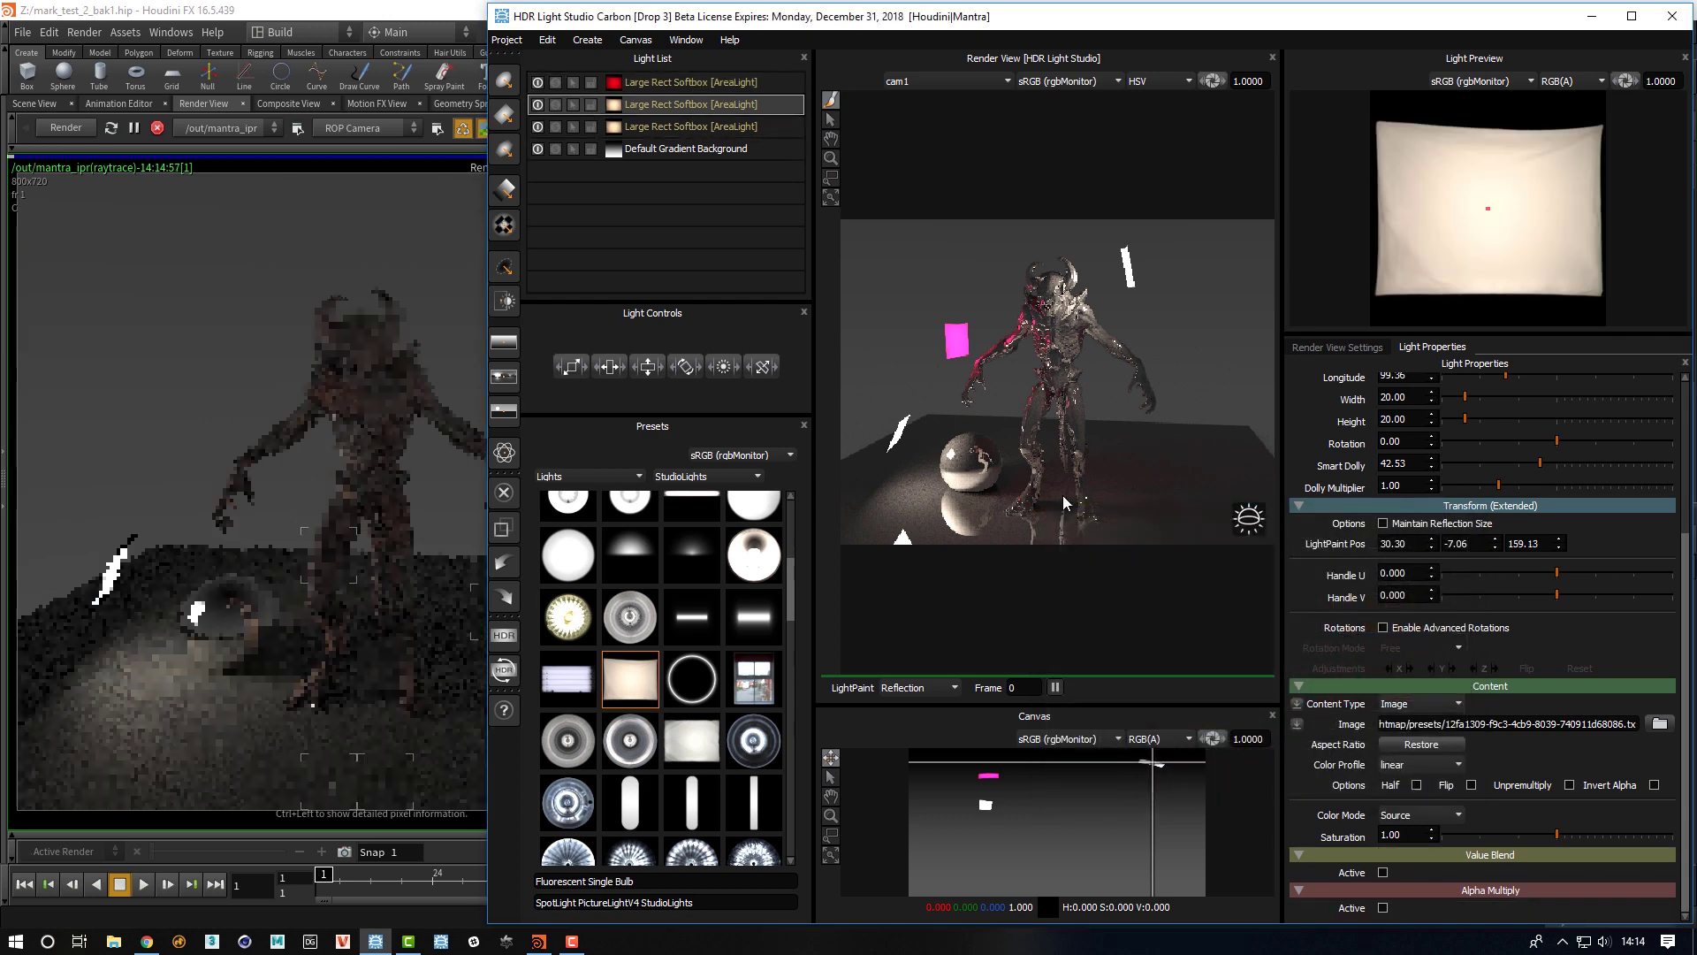
left_click(1423, 813)
left_click(1408, 831)
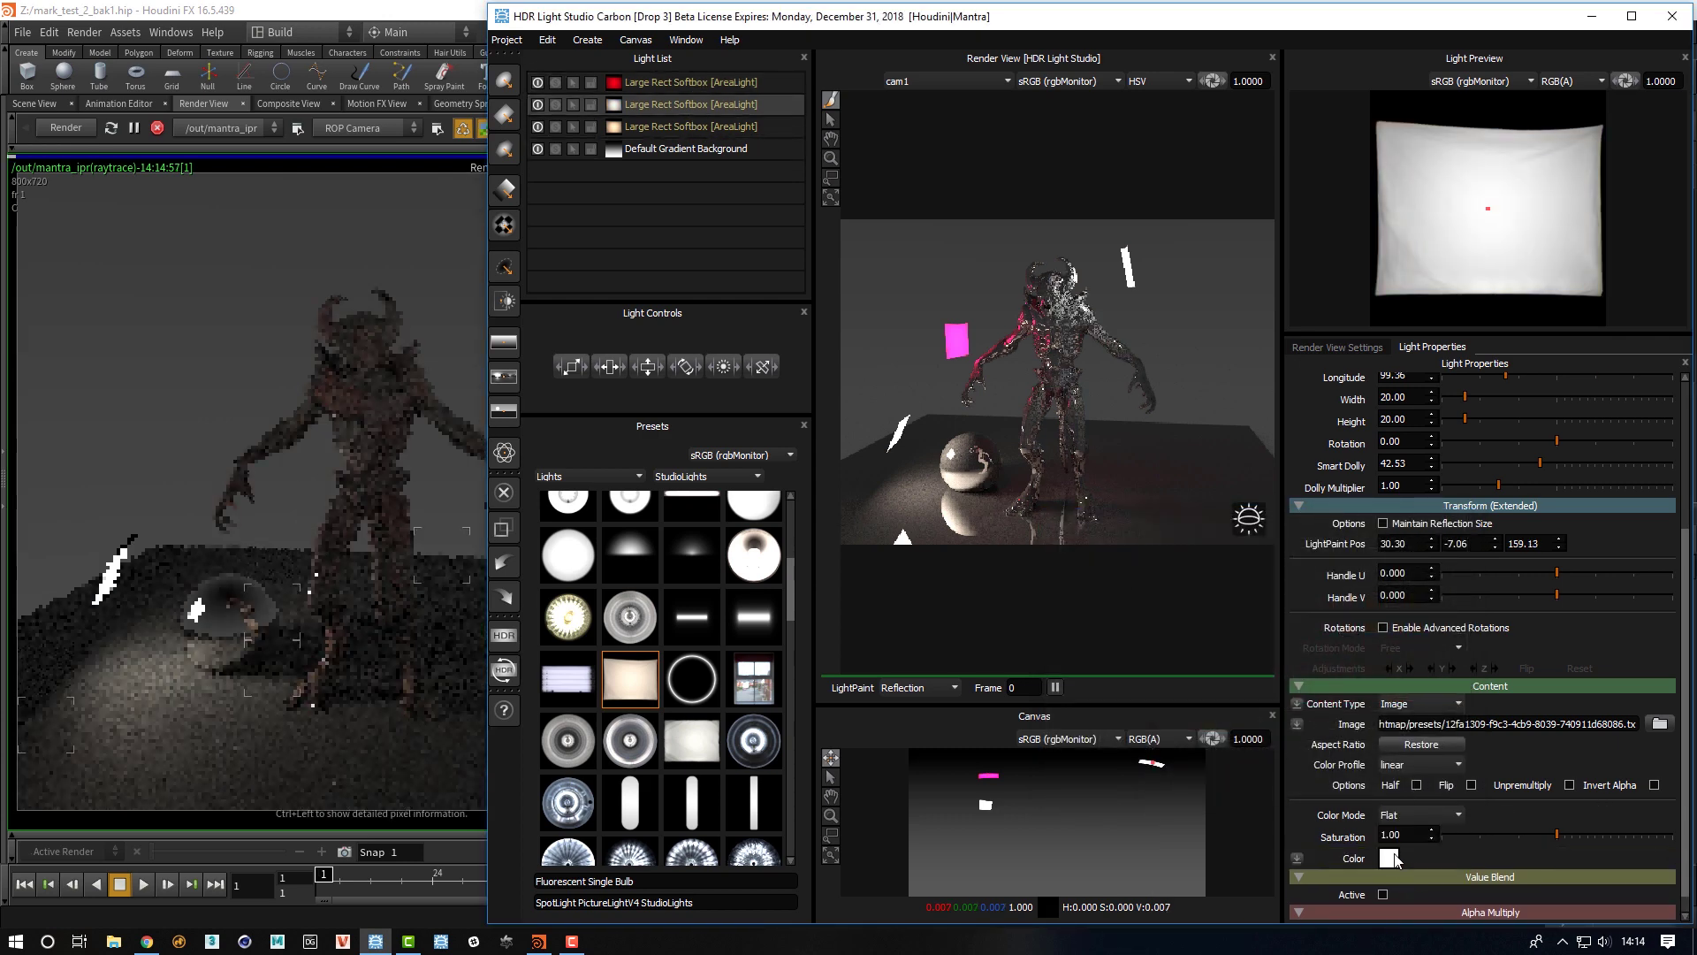
left_click(1389, 858)
left_click_drag(1248, 559, 1217, 552)
- Set the Default Gradient Background brightness to 1, then bring Houdini to the front
left_click(1461, 523)
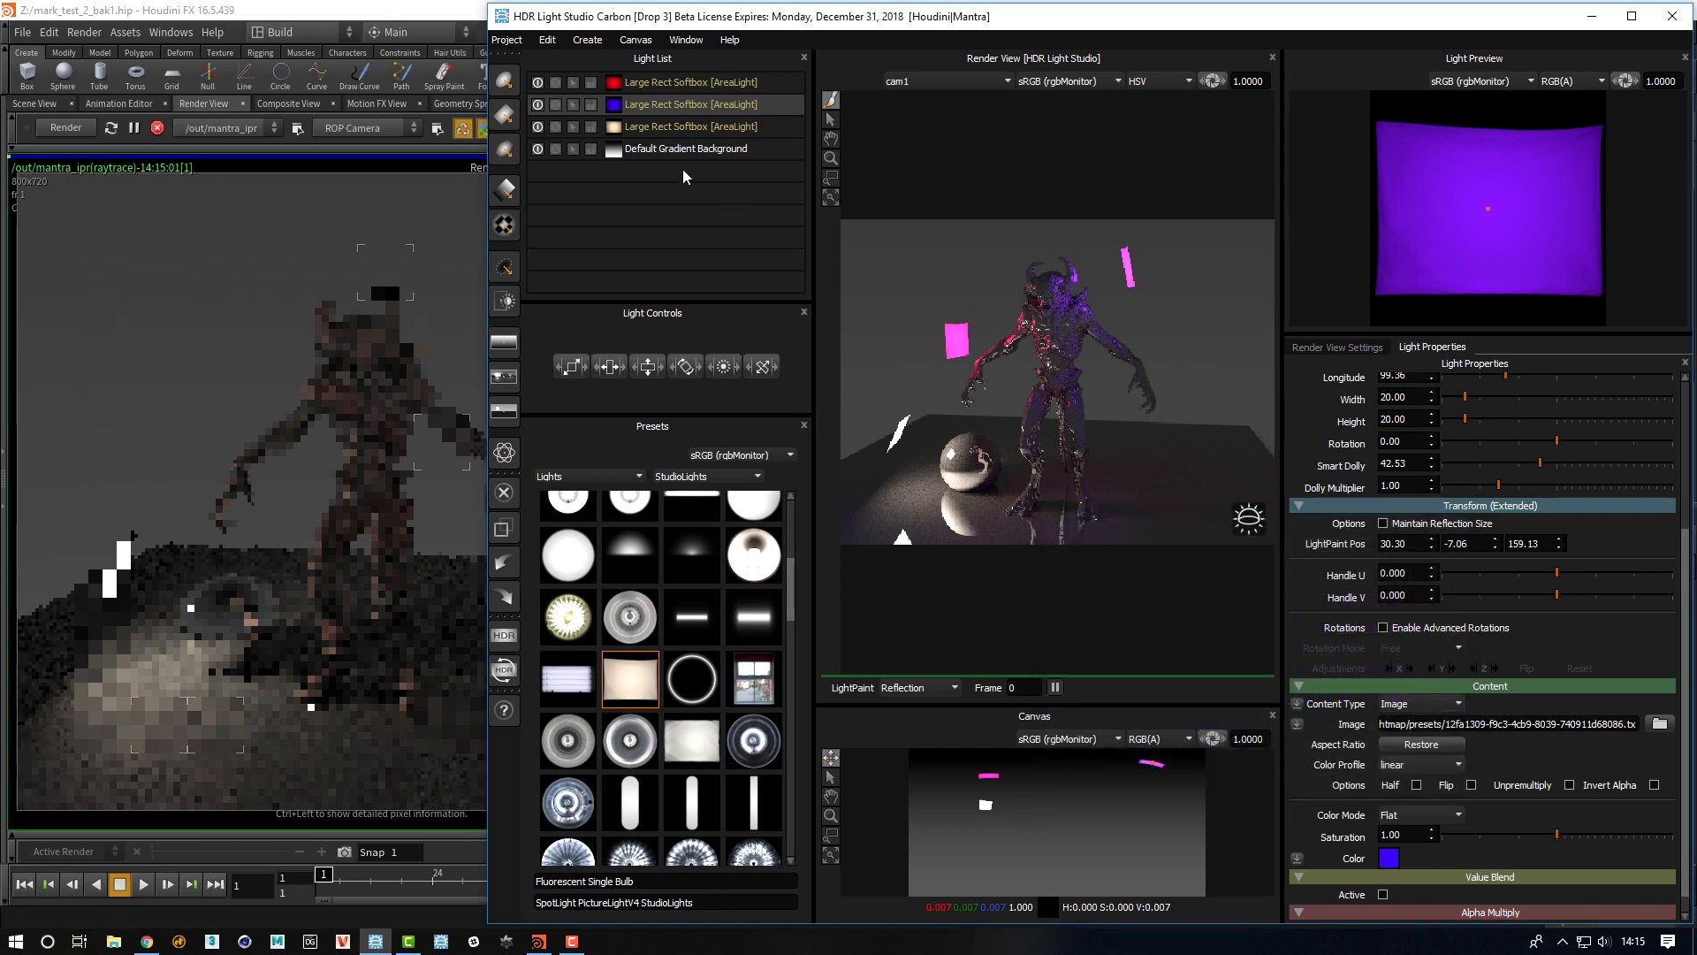
left_click(649, 150)
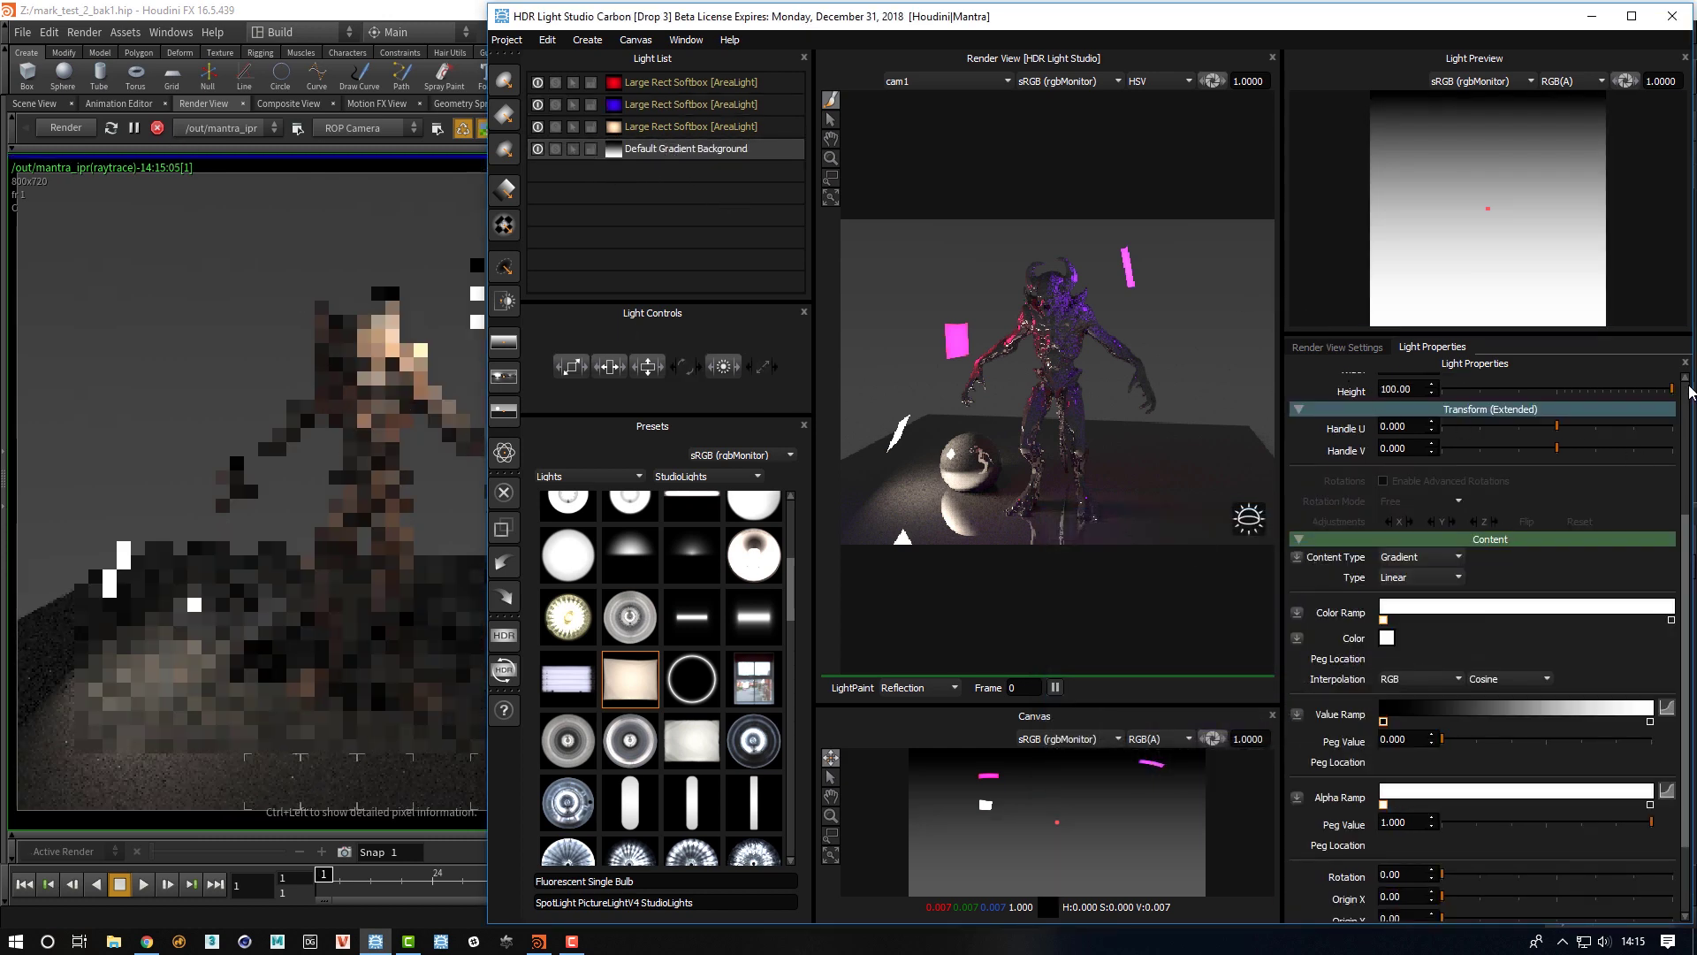
type("1")
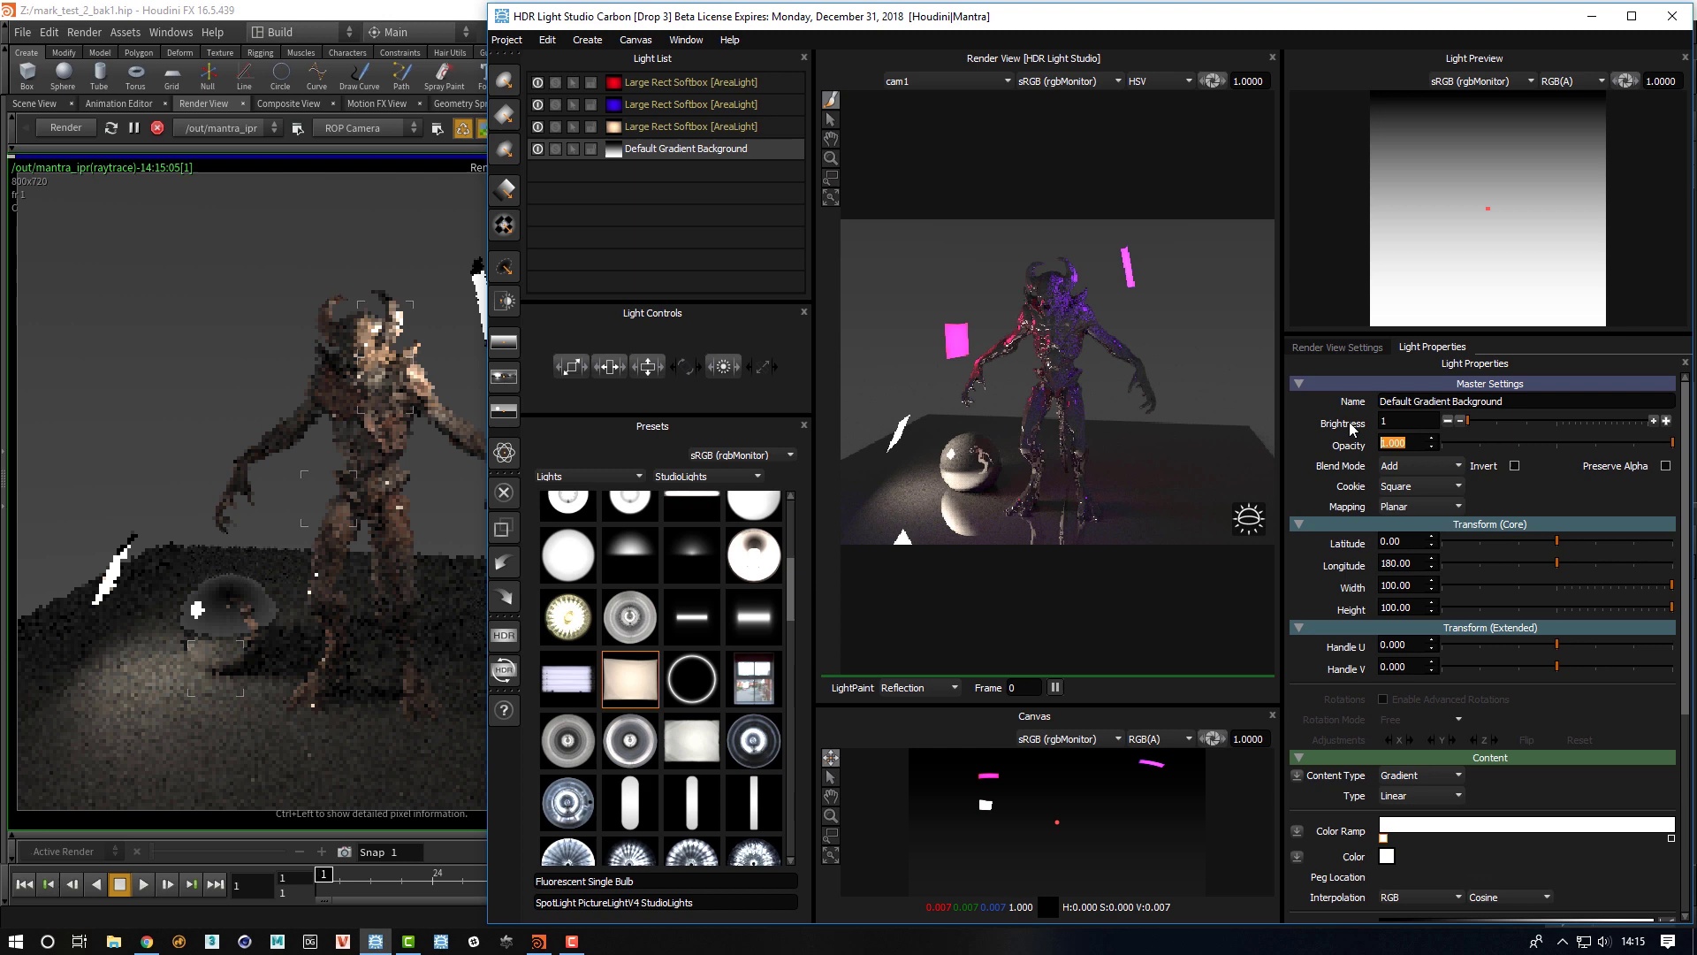
key("Tab")
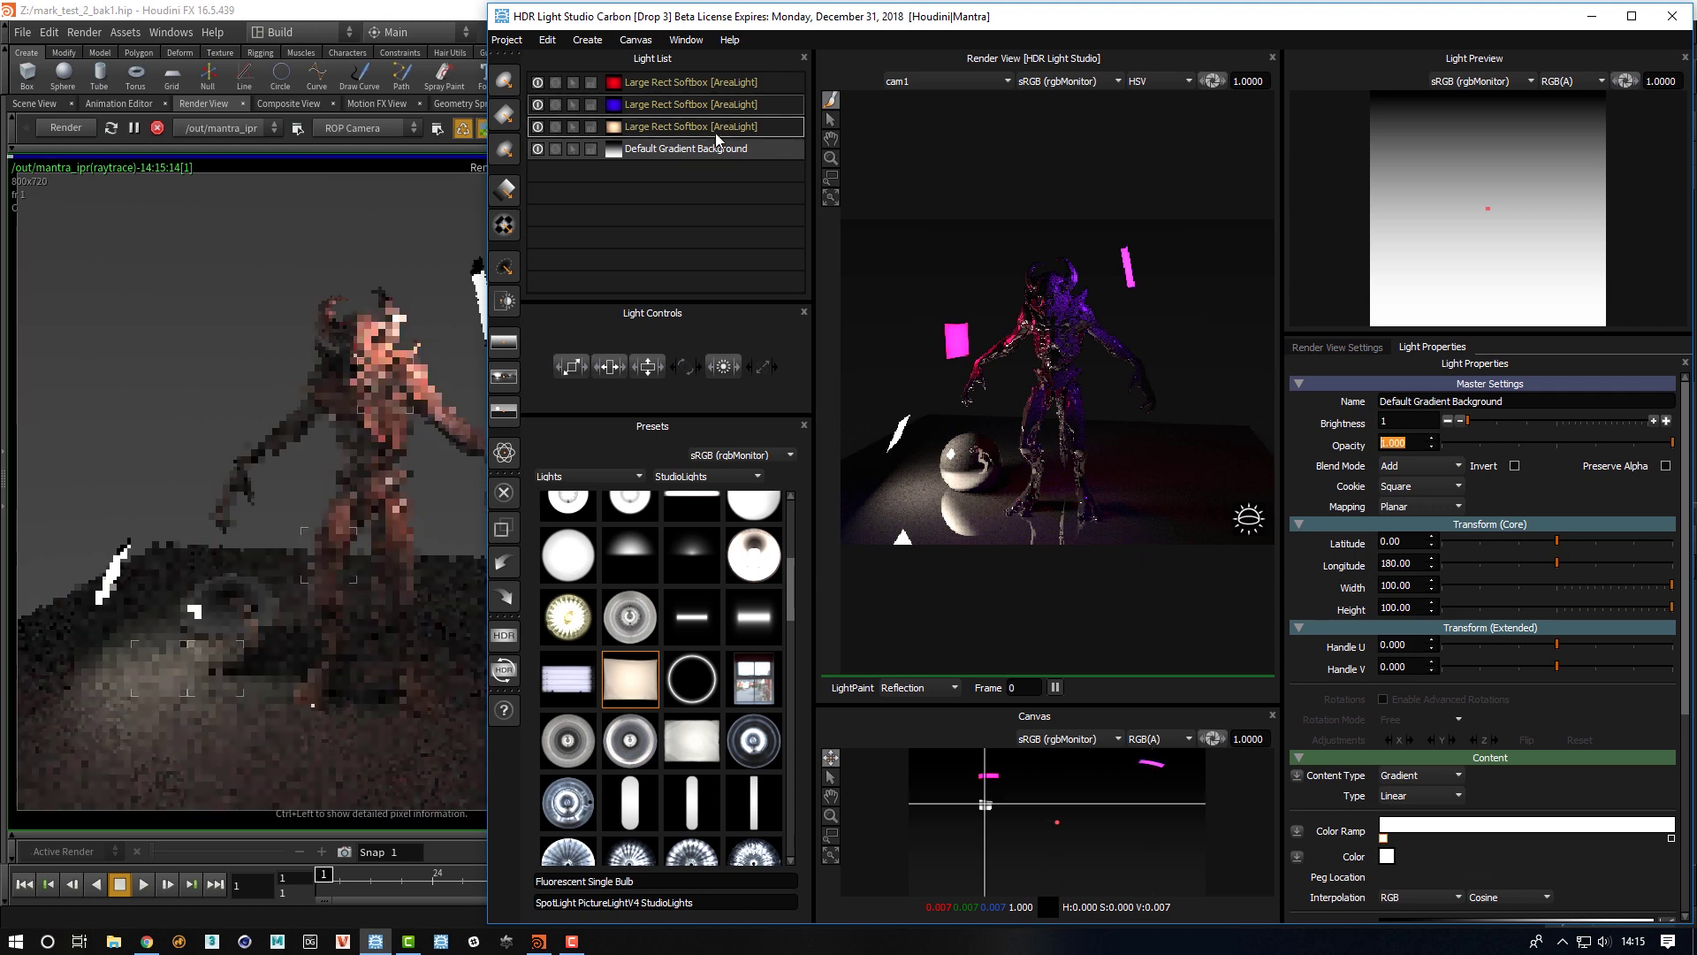
left_click(359, 14)
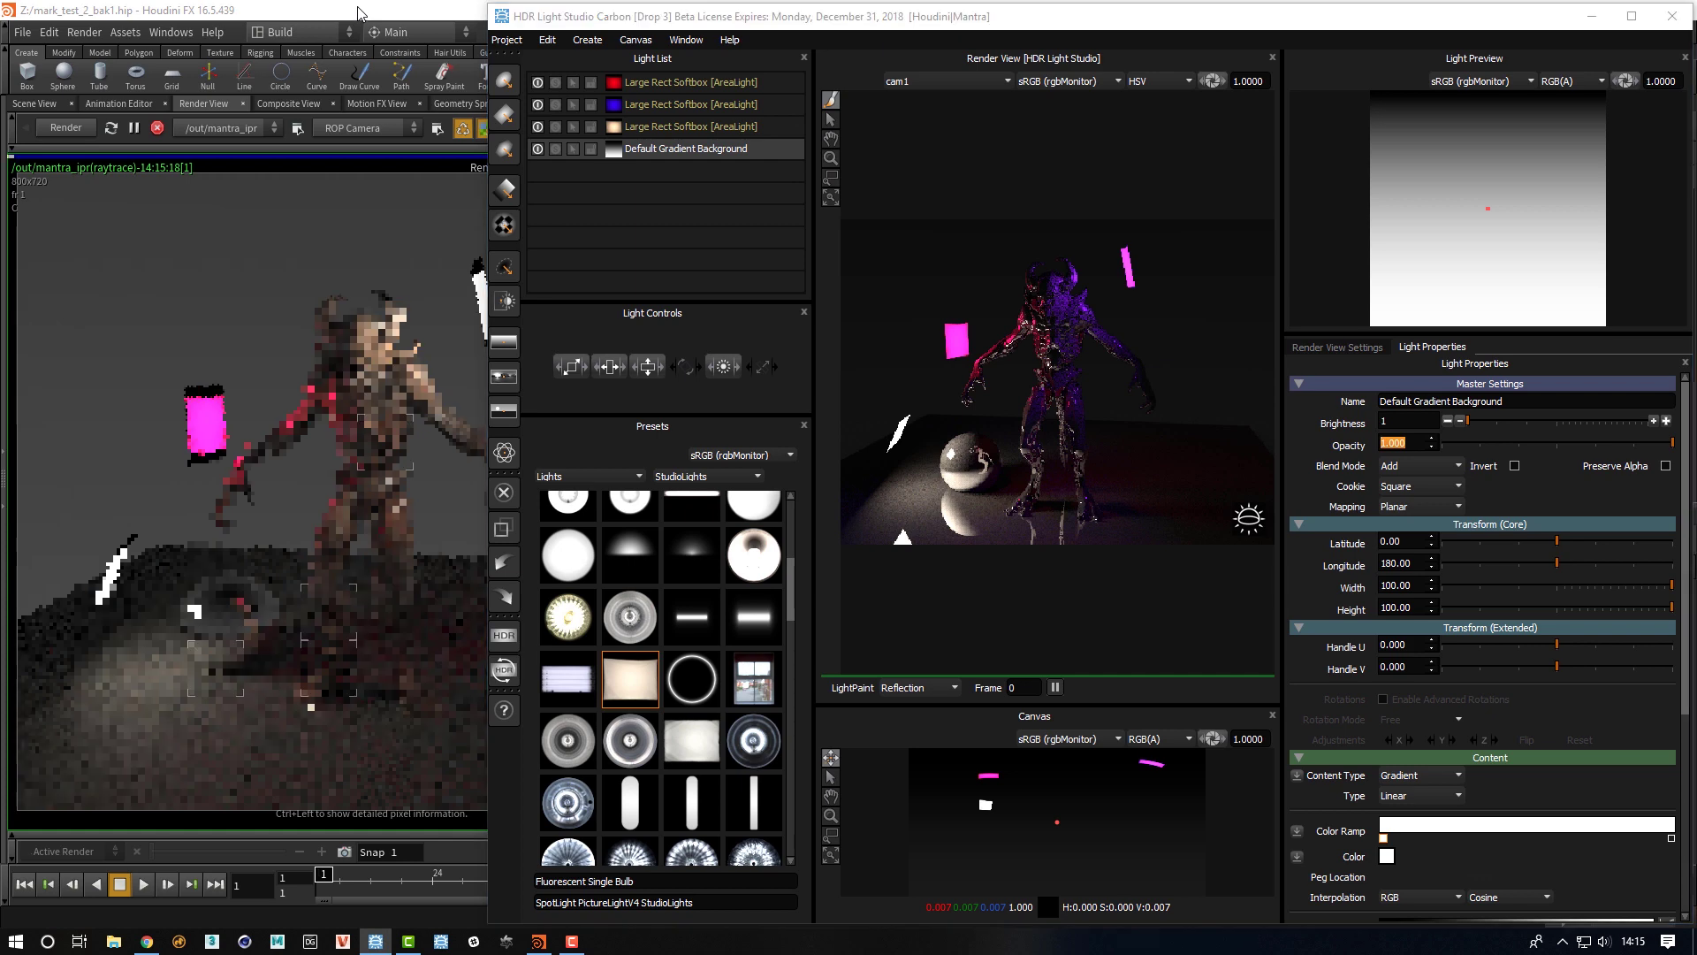
left_click(360, 12)
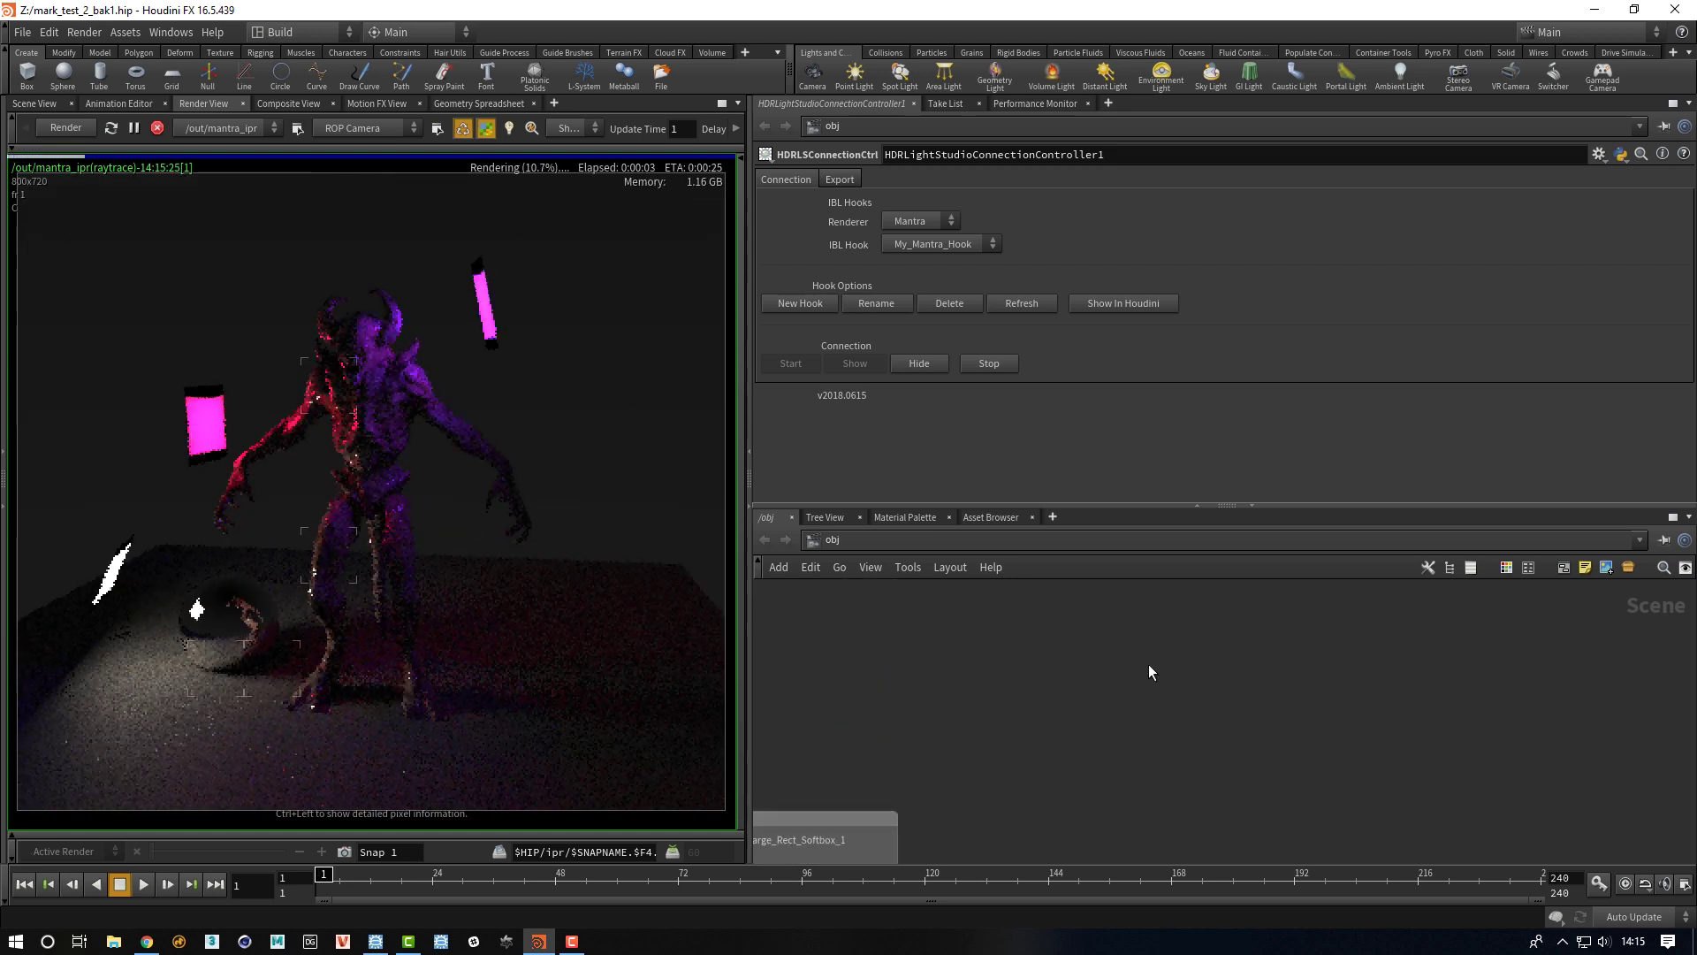
- Move the HDRLS Area Lights box up beneath the cameras and controller and frame it
scroll(1319, 668, "down", 5)
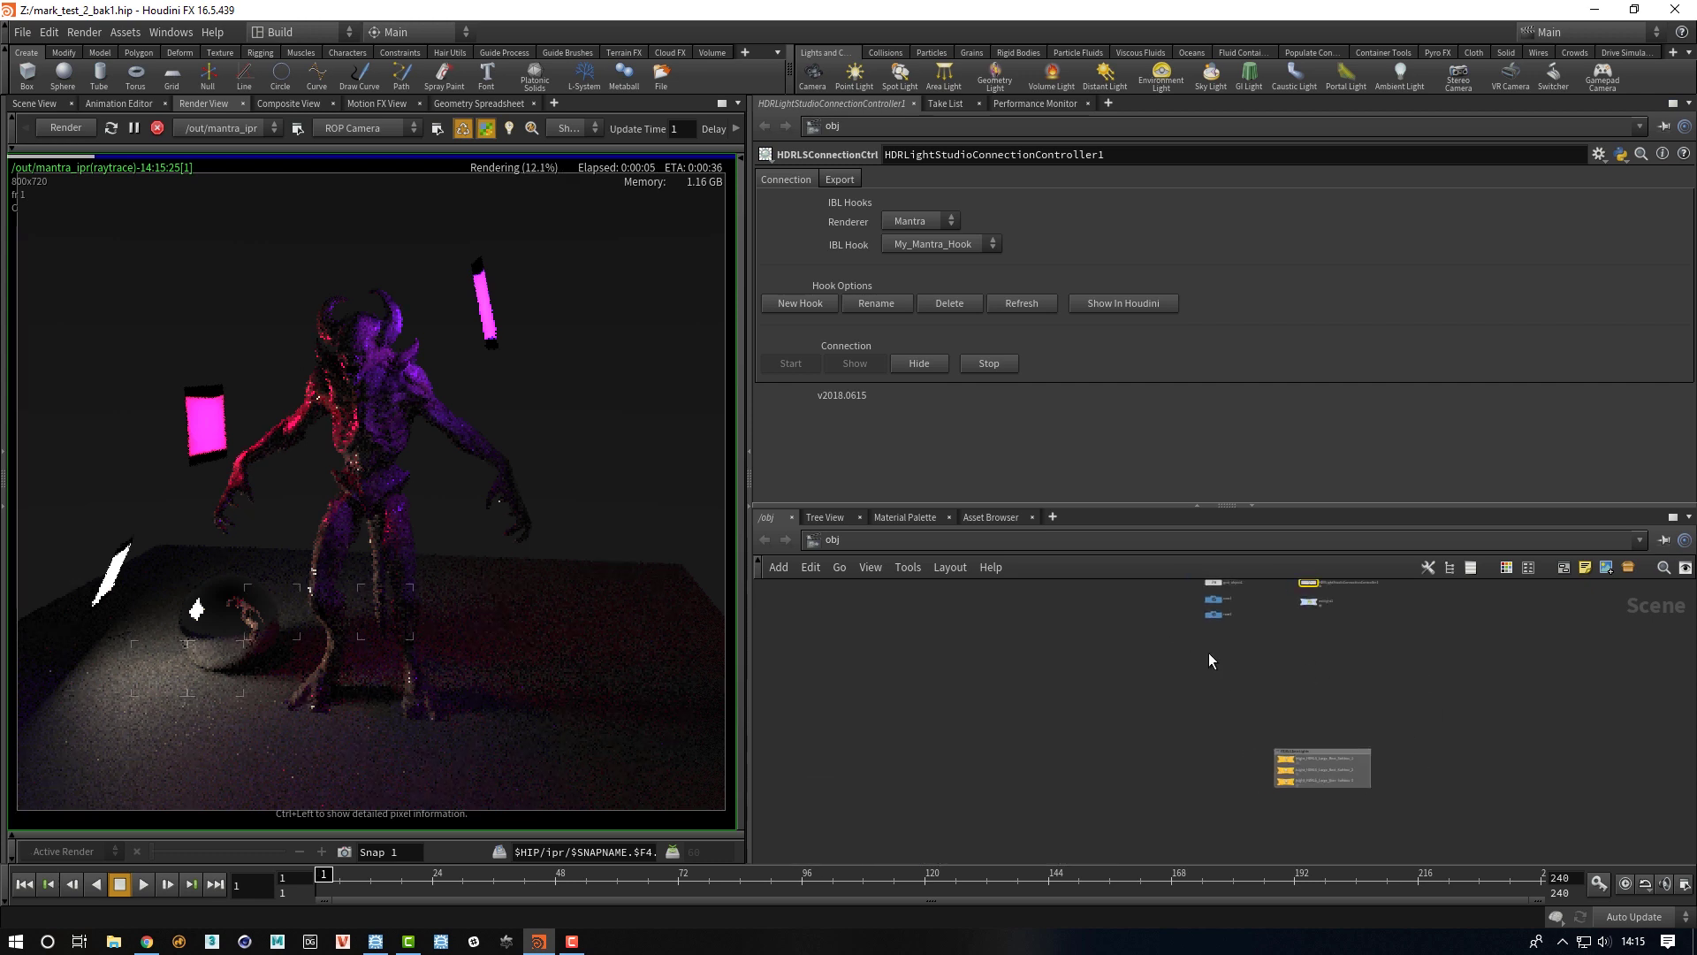
left_click_drag(1319, 752, 1303, 640)
scroll(1374, 751, "up", 4)
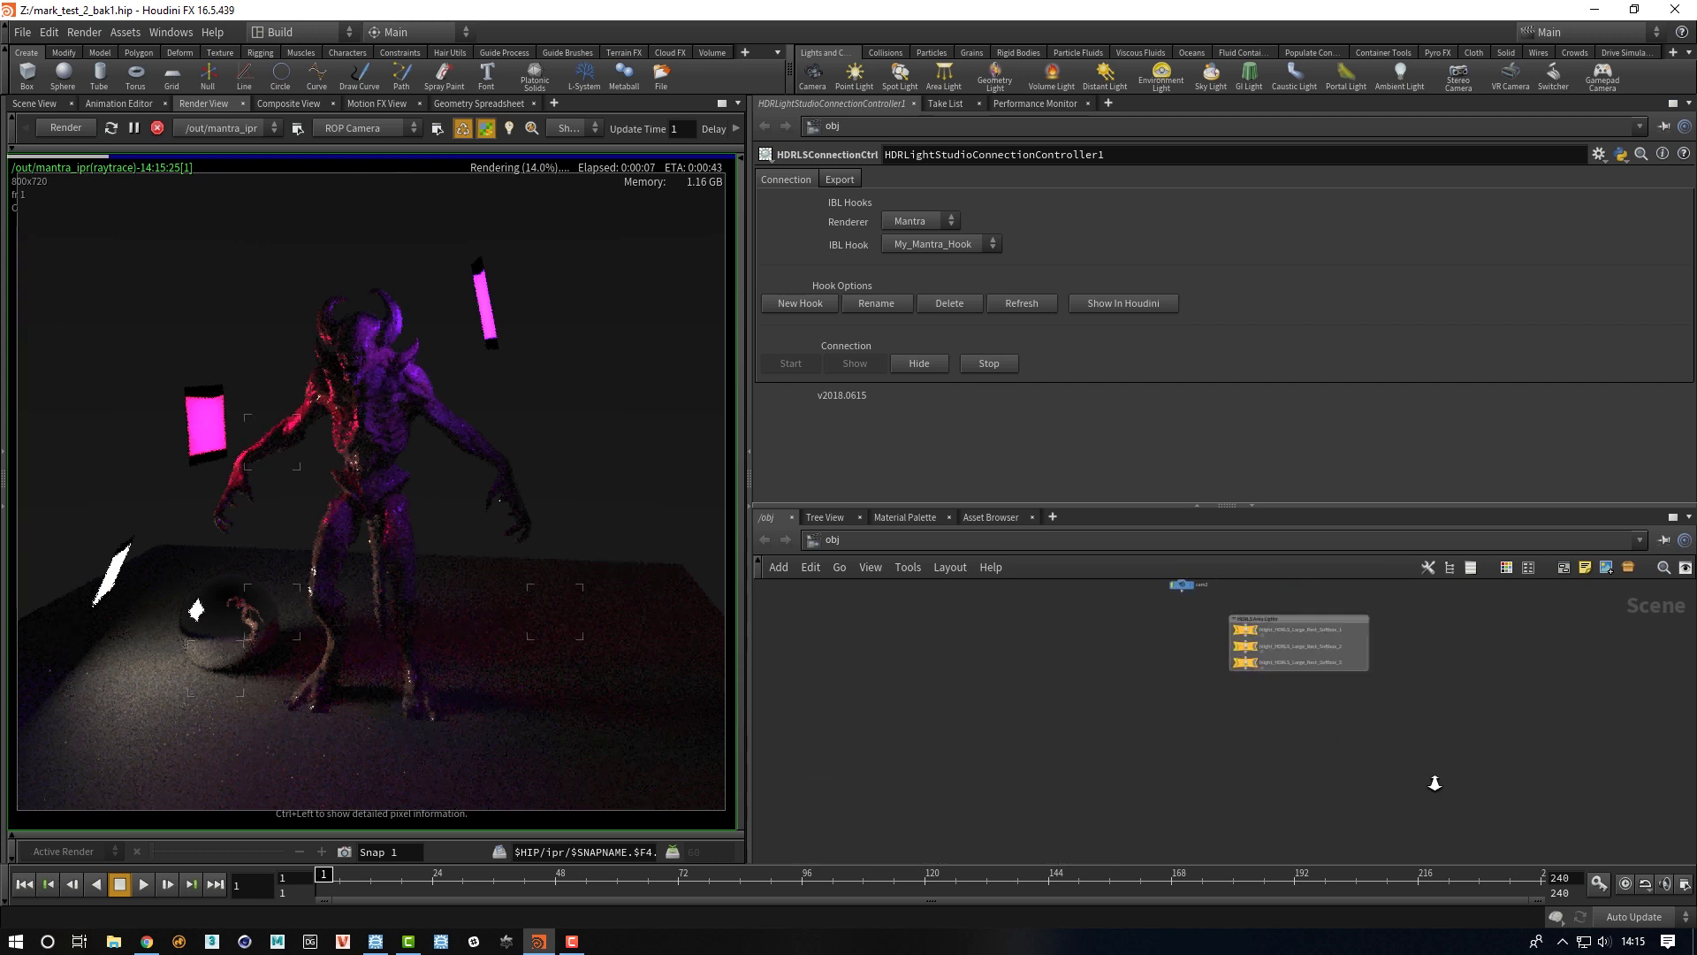
middle_click_drag(1374, 751, 1261, 751)
scroll(1314, 777, "up", 3)
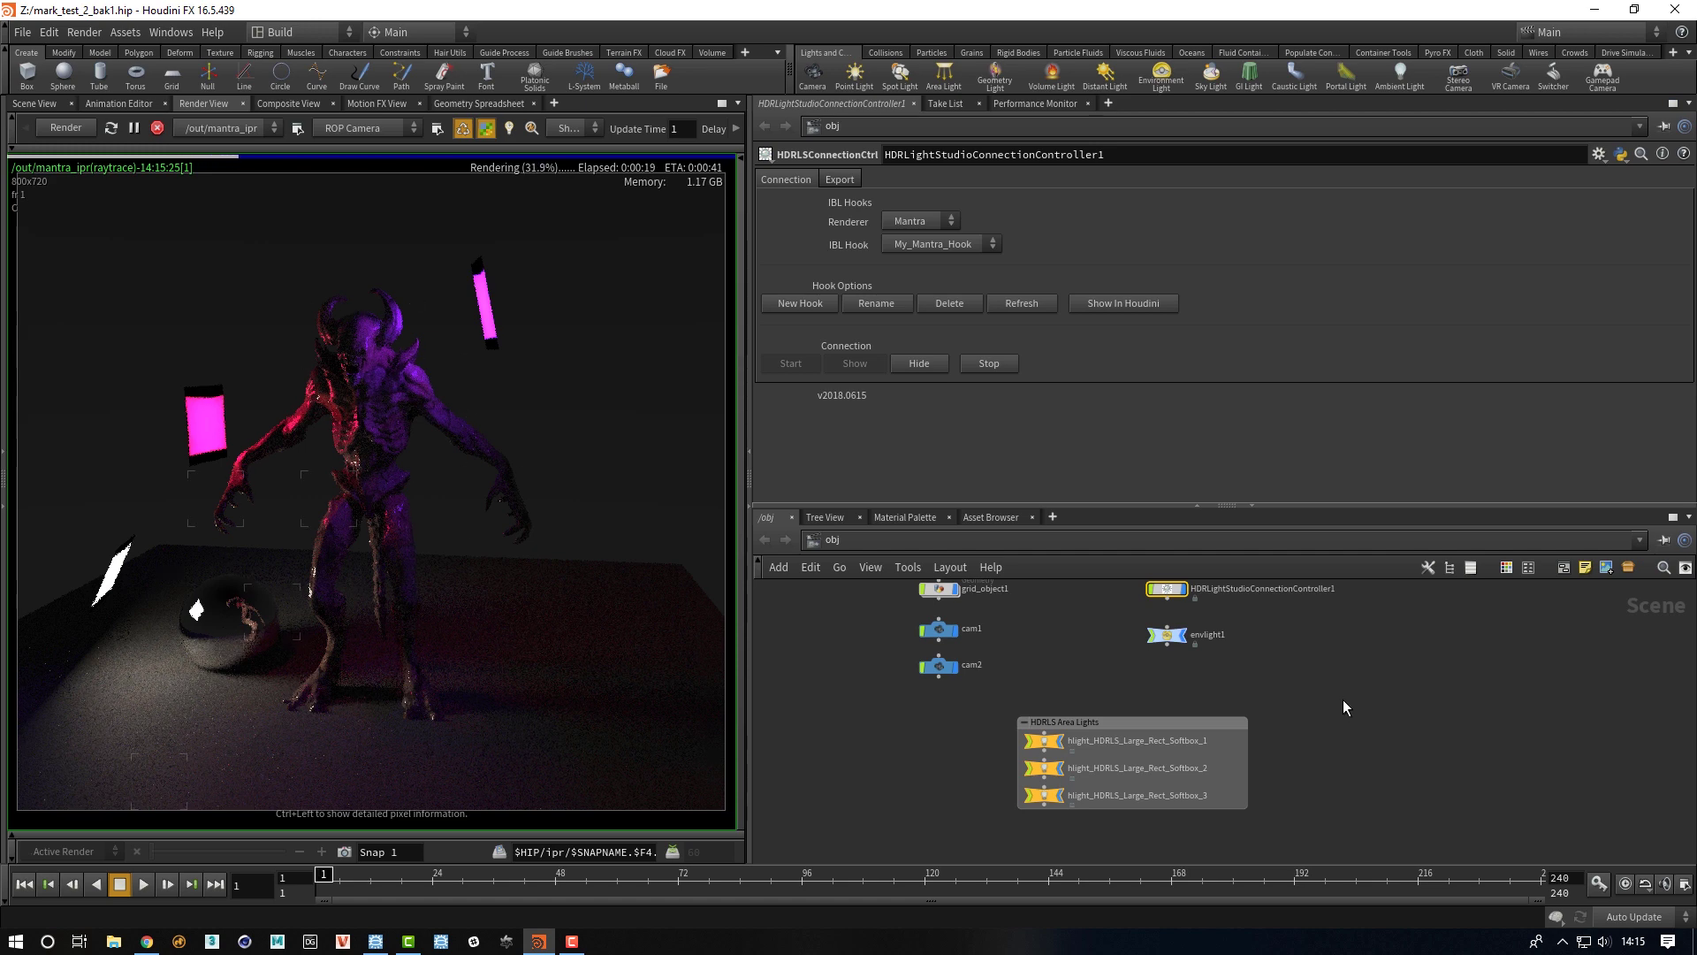
- Press Stop in the controller's Connection section to end the HDR Light Studio link
left_click(376, 941)
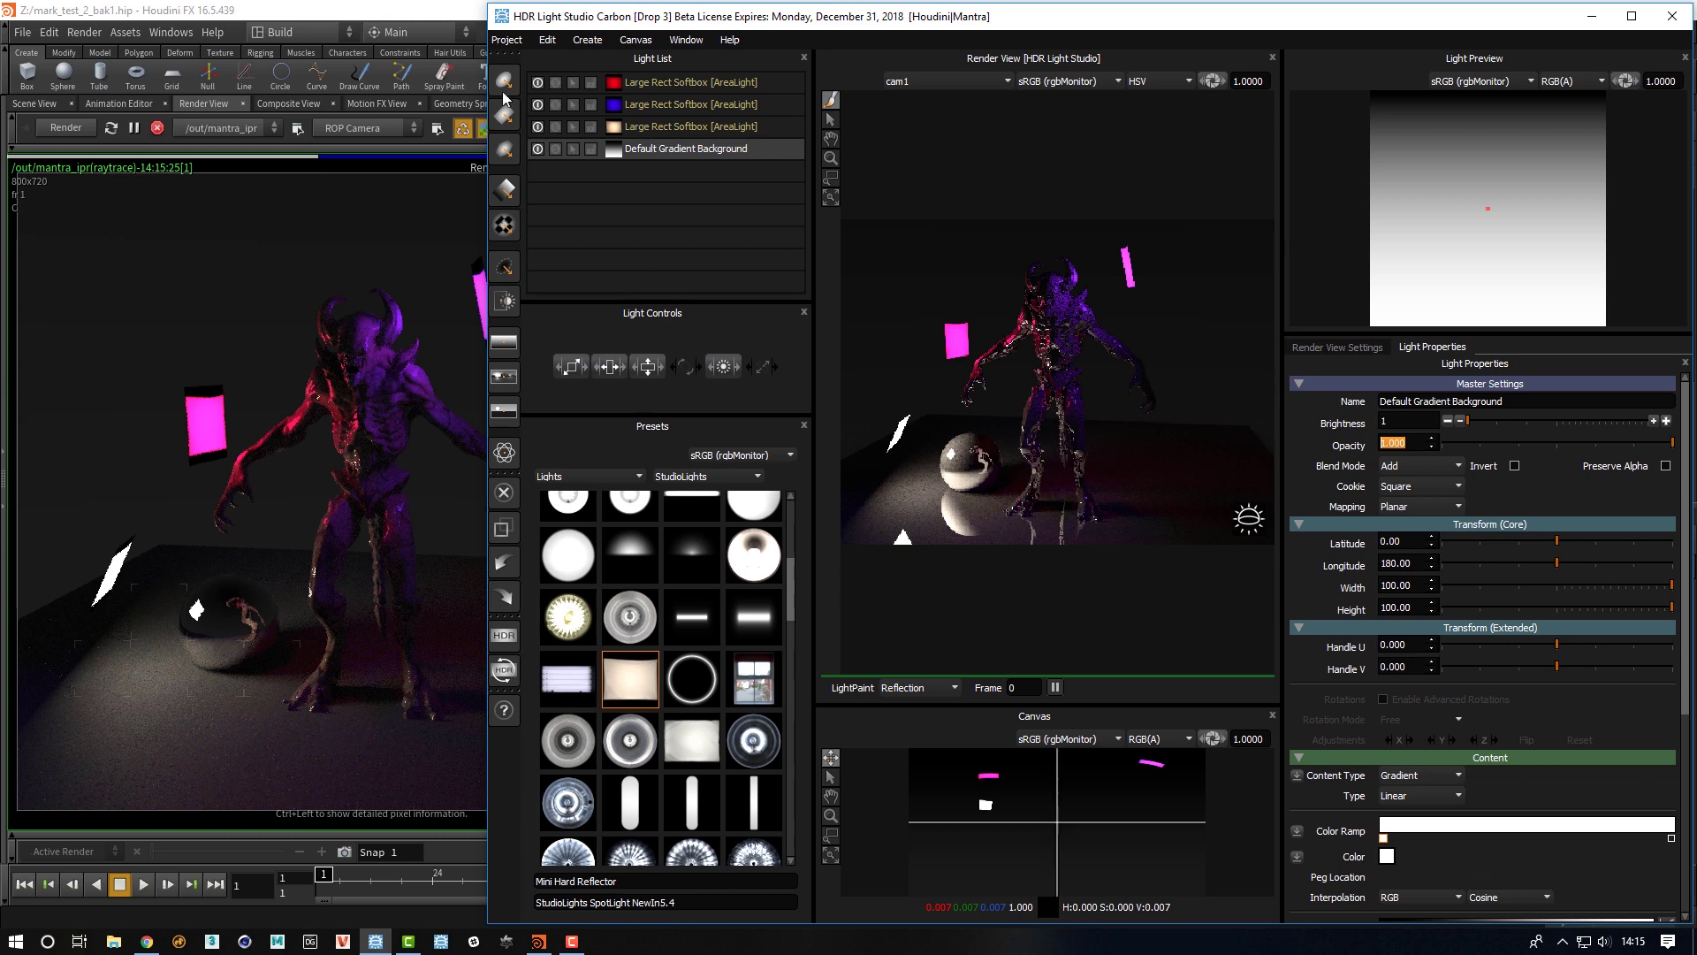
left_click(442, 17)
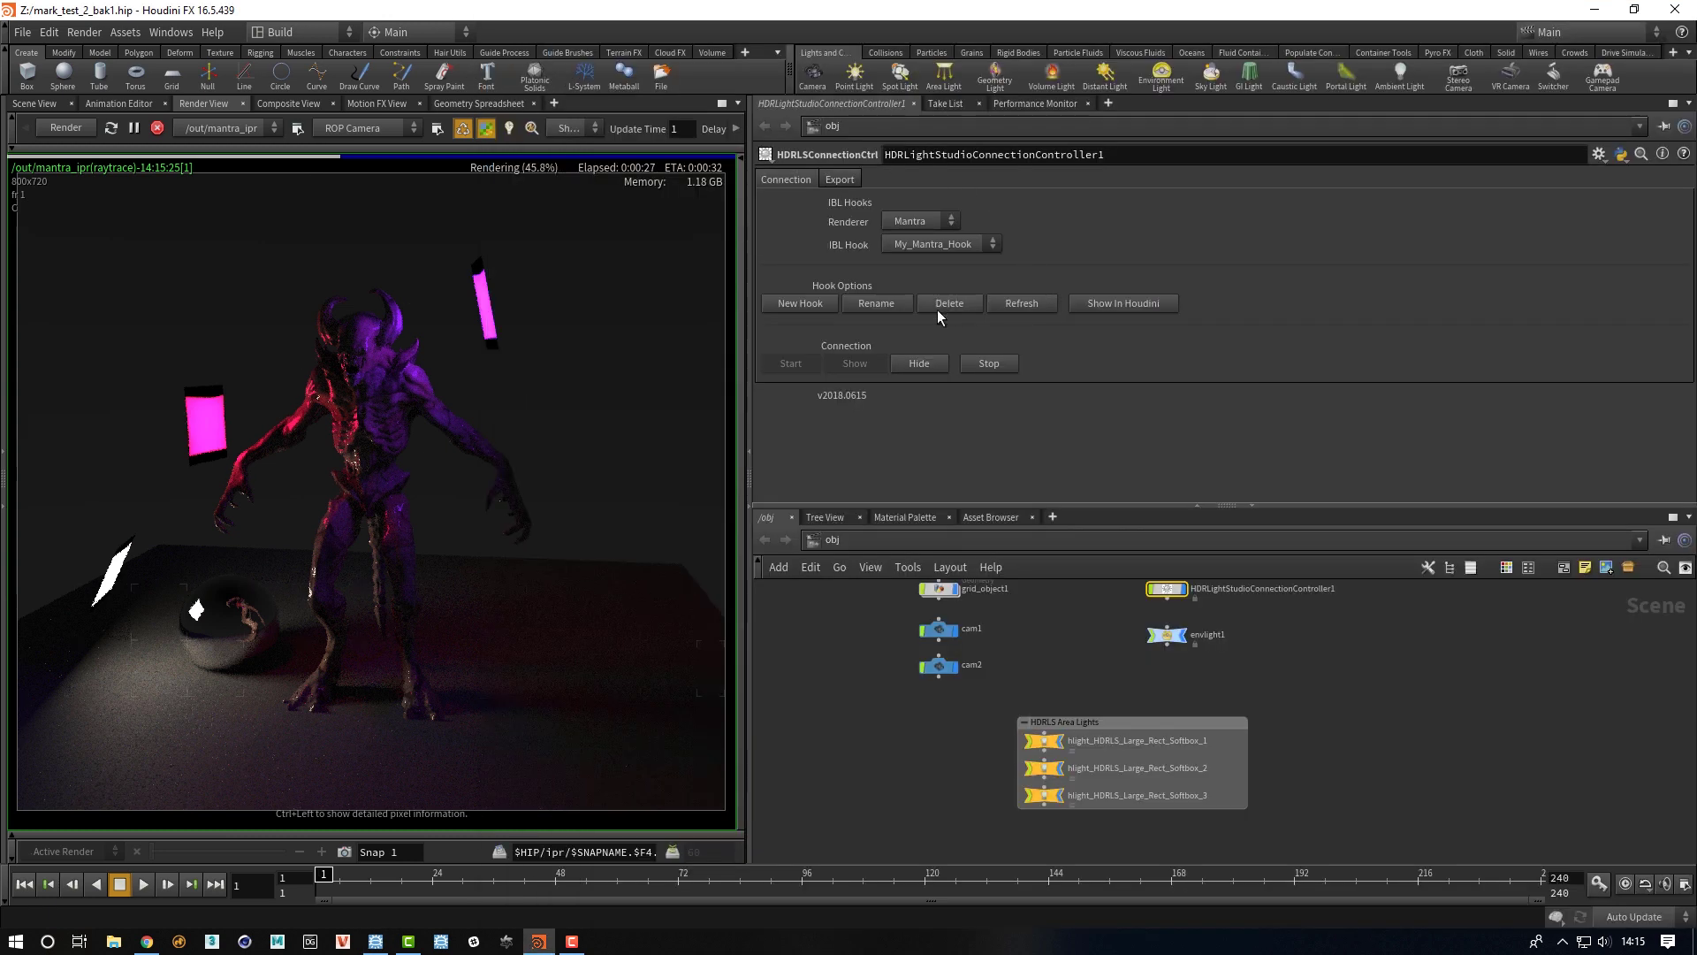
left_click(991, 366)
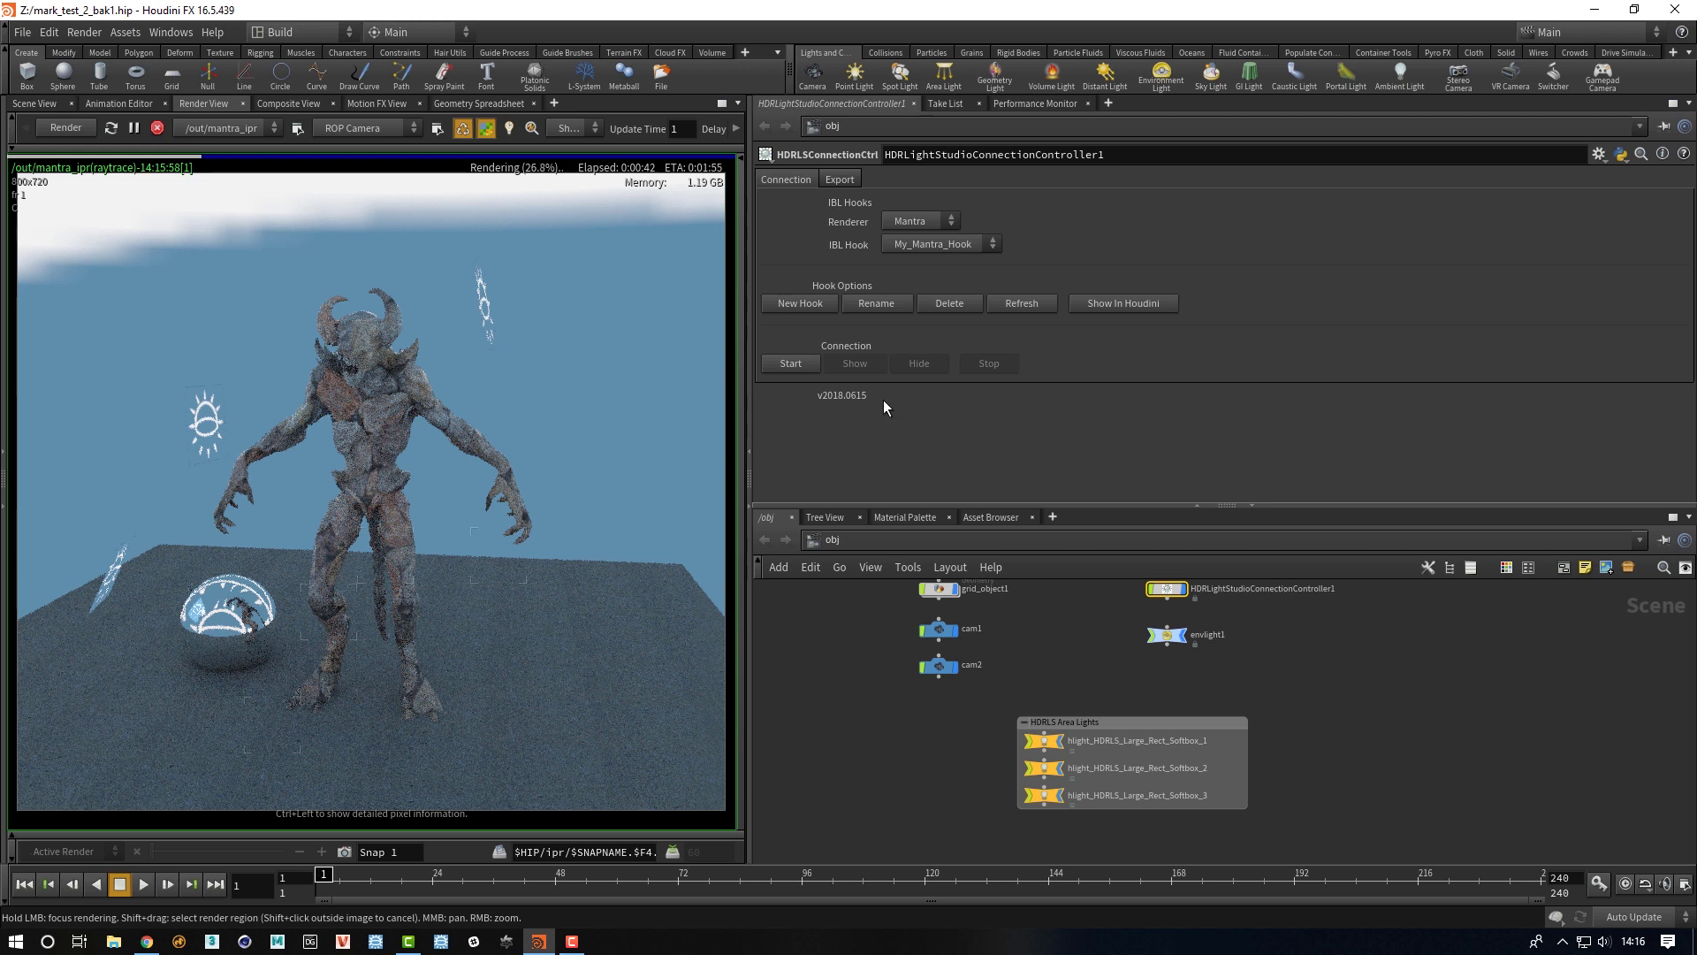
- Start the connection again and confirm My_Mantra_Hook in the Select Hook dialog
left_click(794, 364)
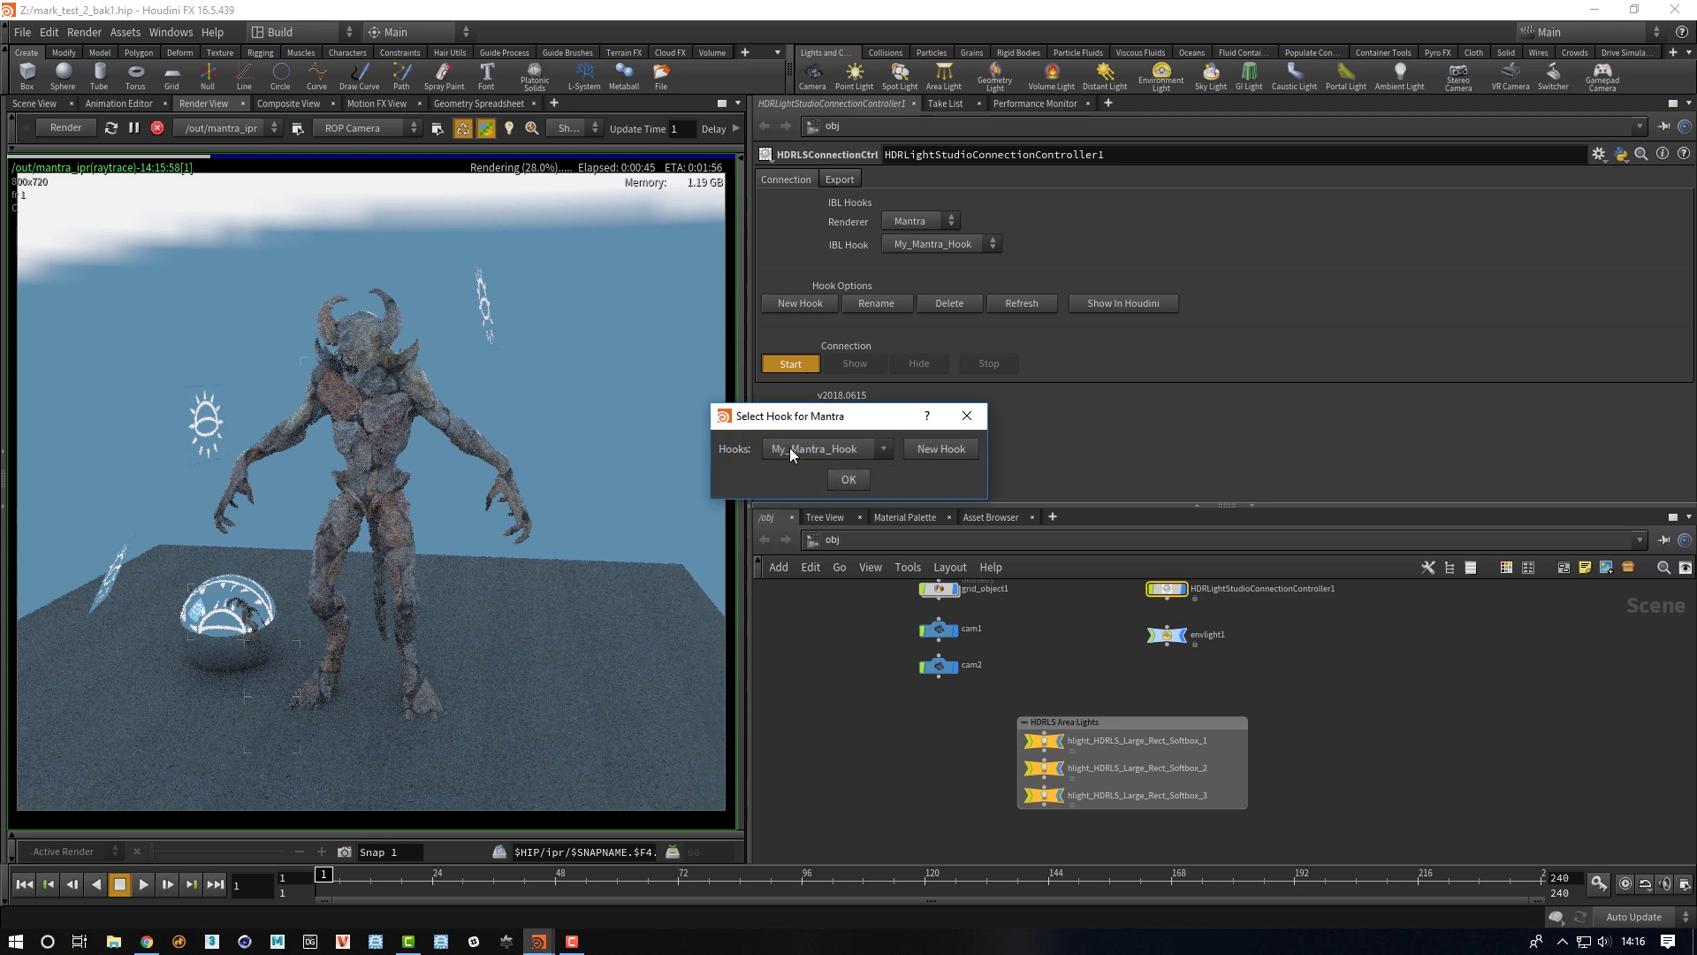
left_click(846, 480)
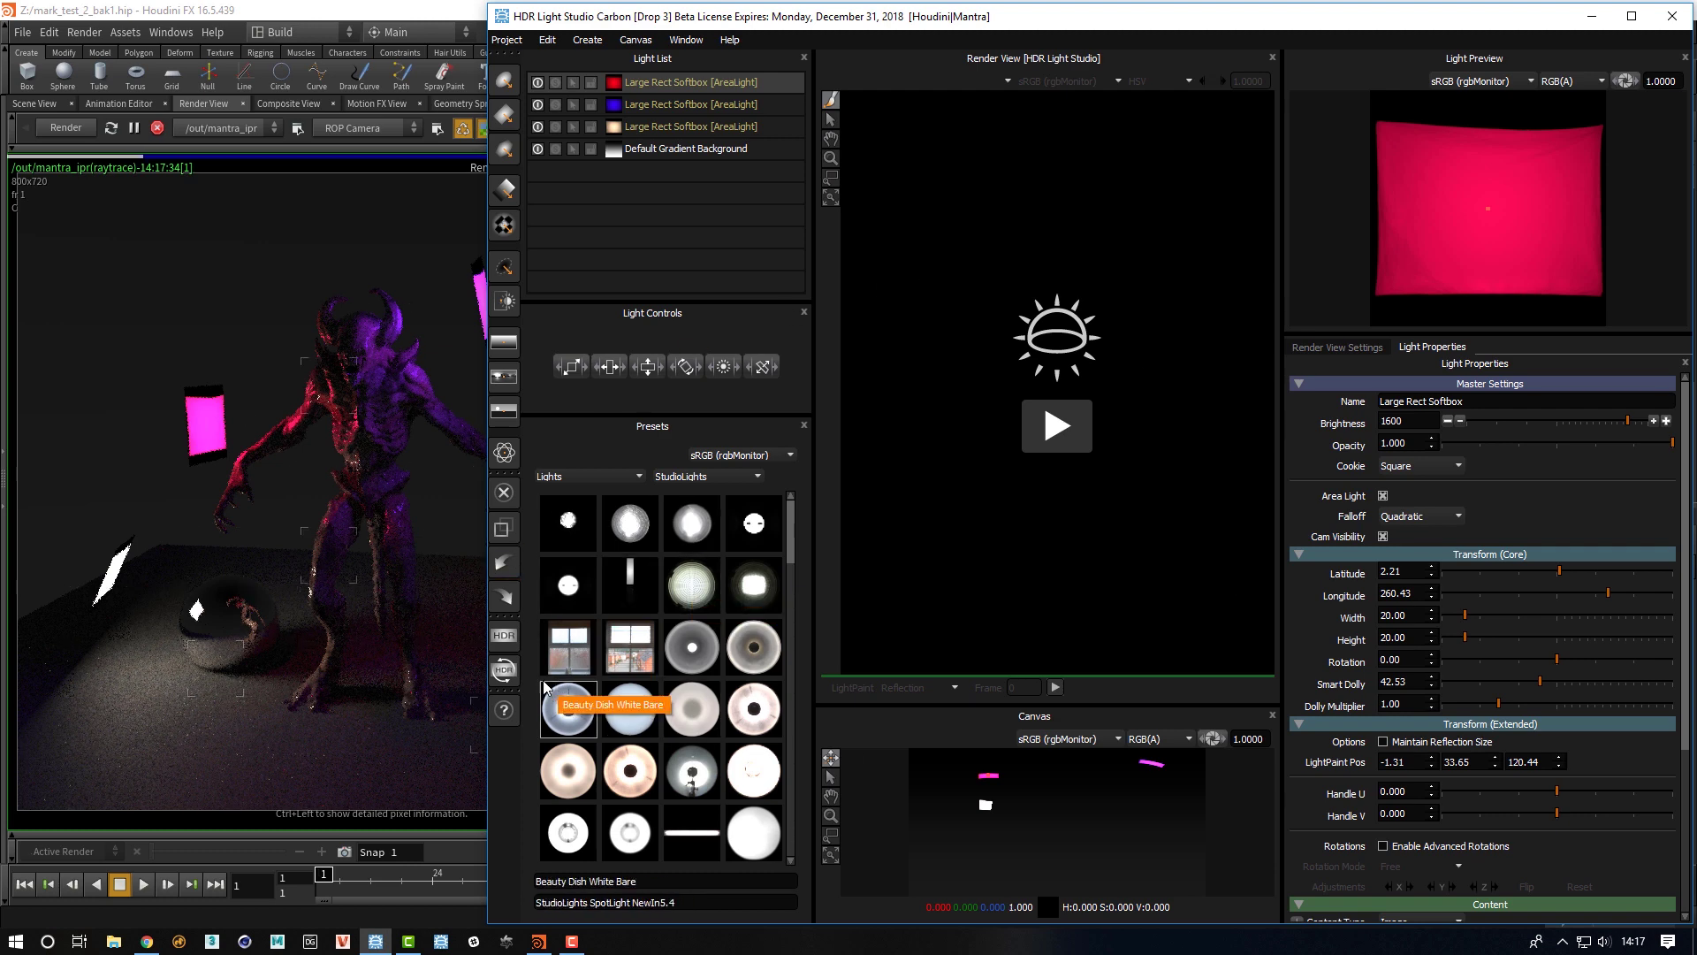
- In Render Production HDRI settings, set Area Light Resolution to 400
left_click(506, 639)
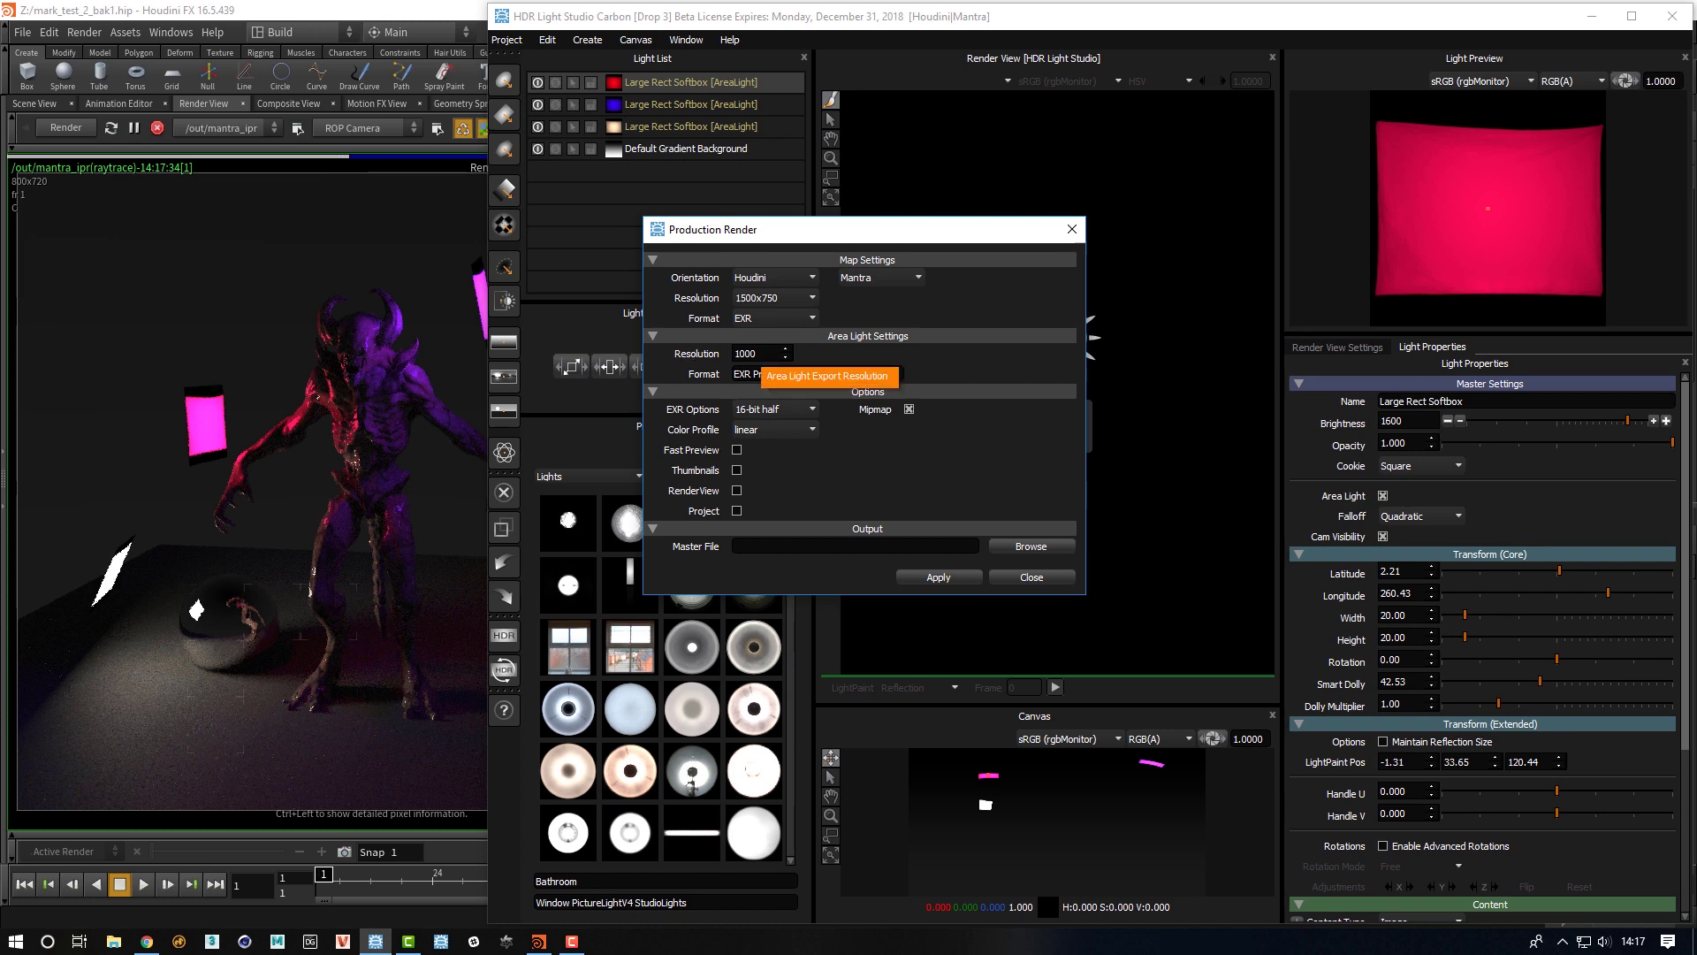
double_click(741, 354)
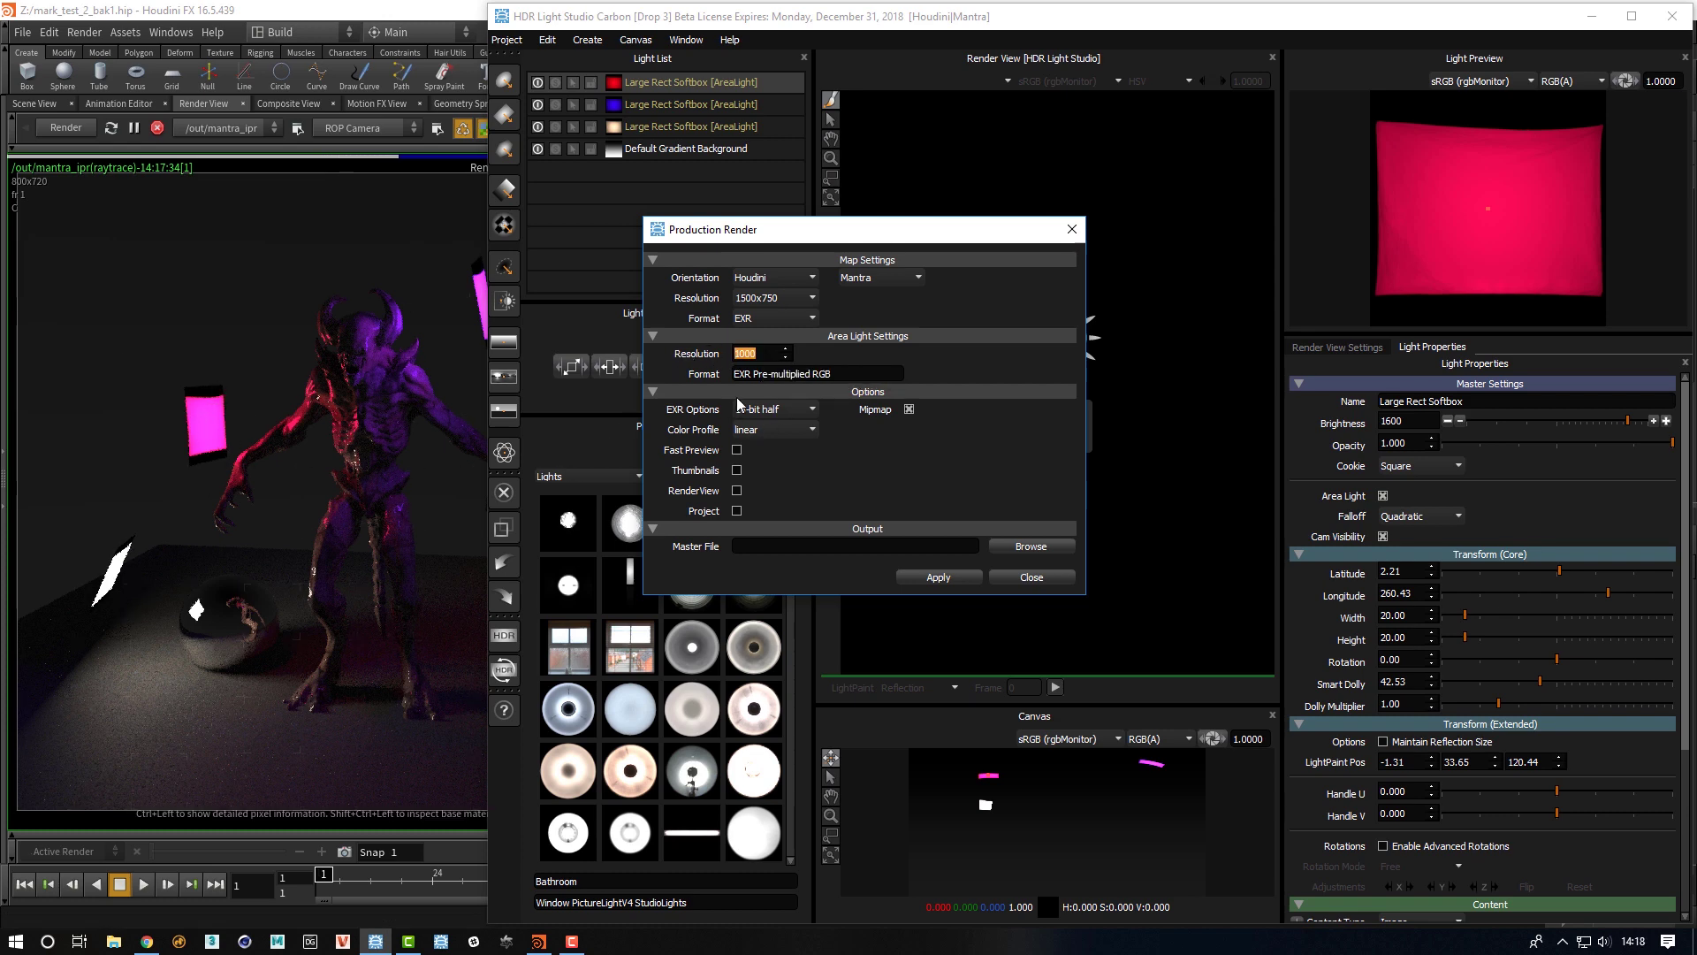
type("400")
- Save the output as 'new demo' on the Desktop and render the HDRI and light maps
left_click(1024, 548)
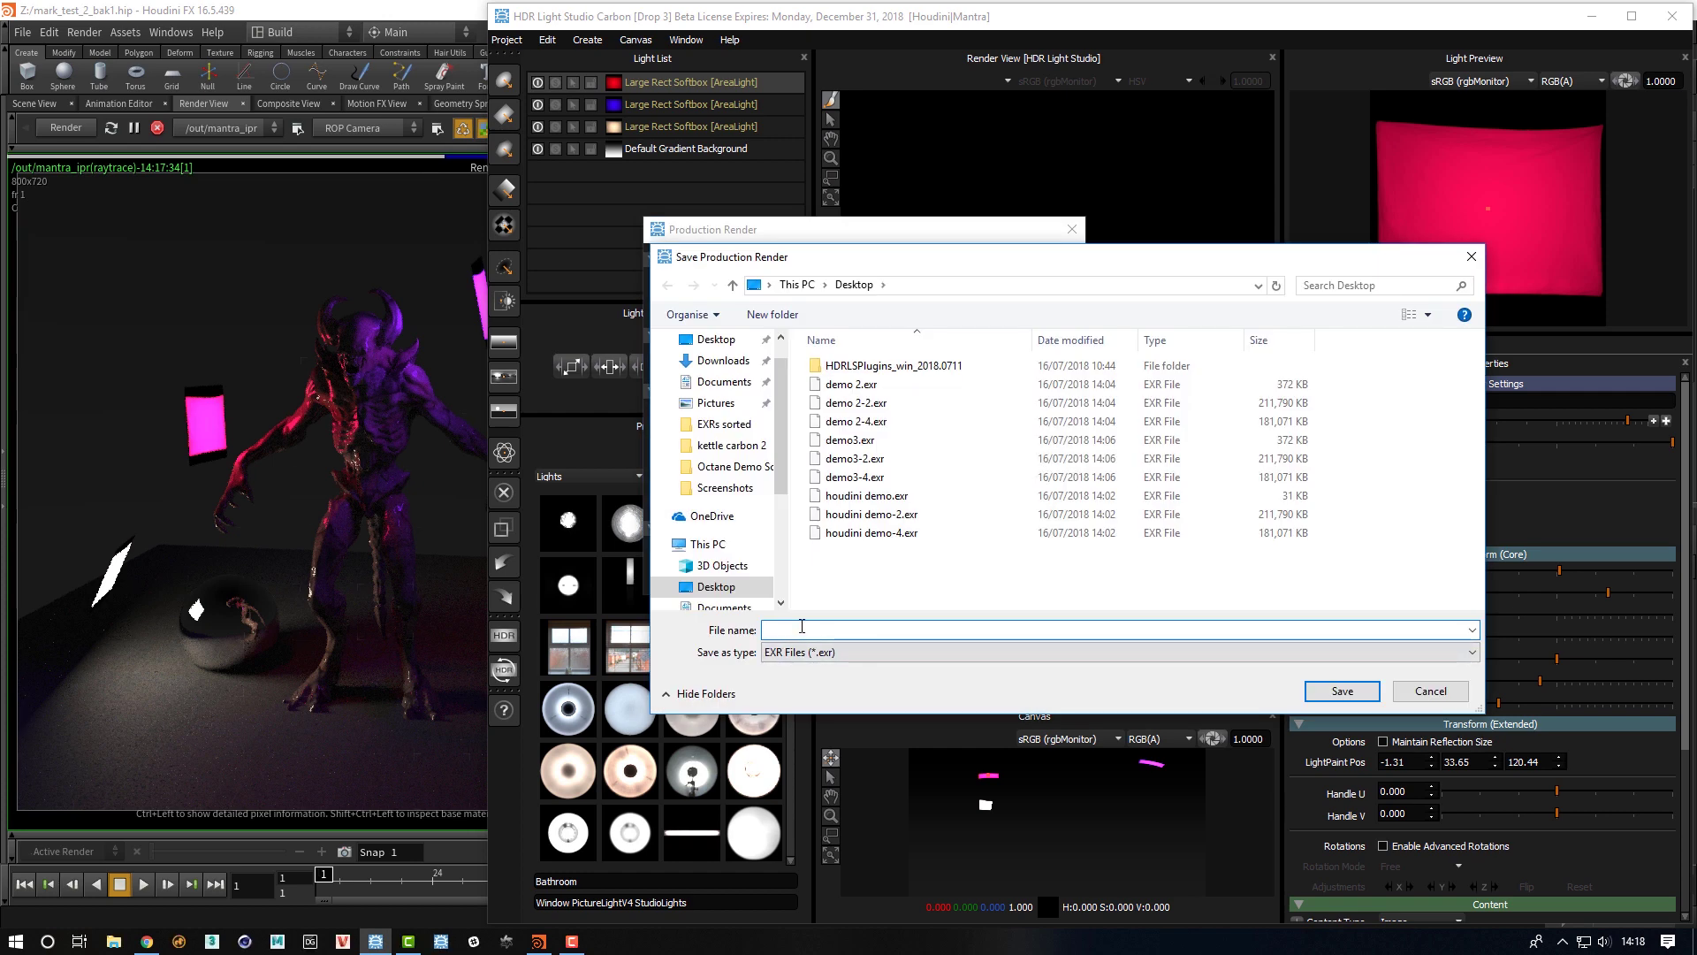
type("new demo")
left_click(1326, 693)
left_click(849, 572)
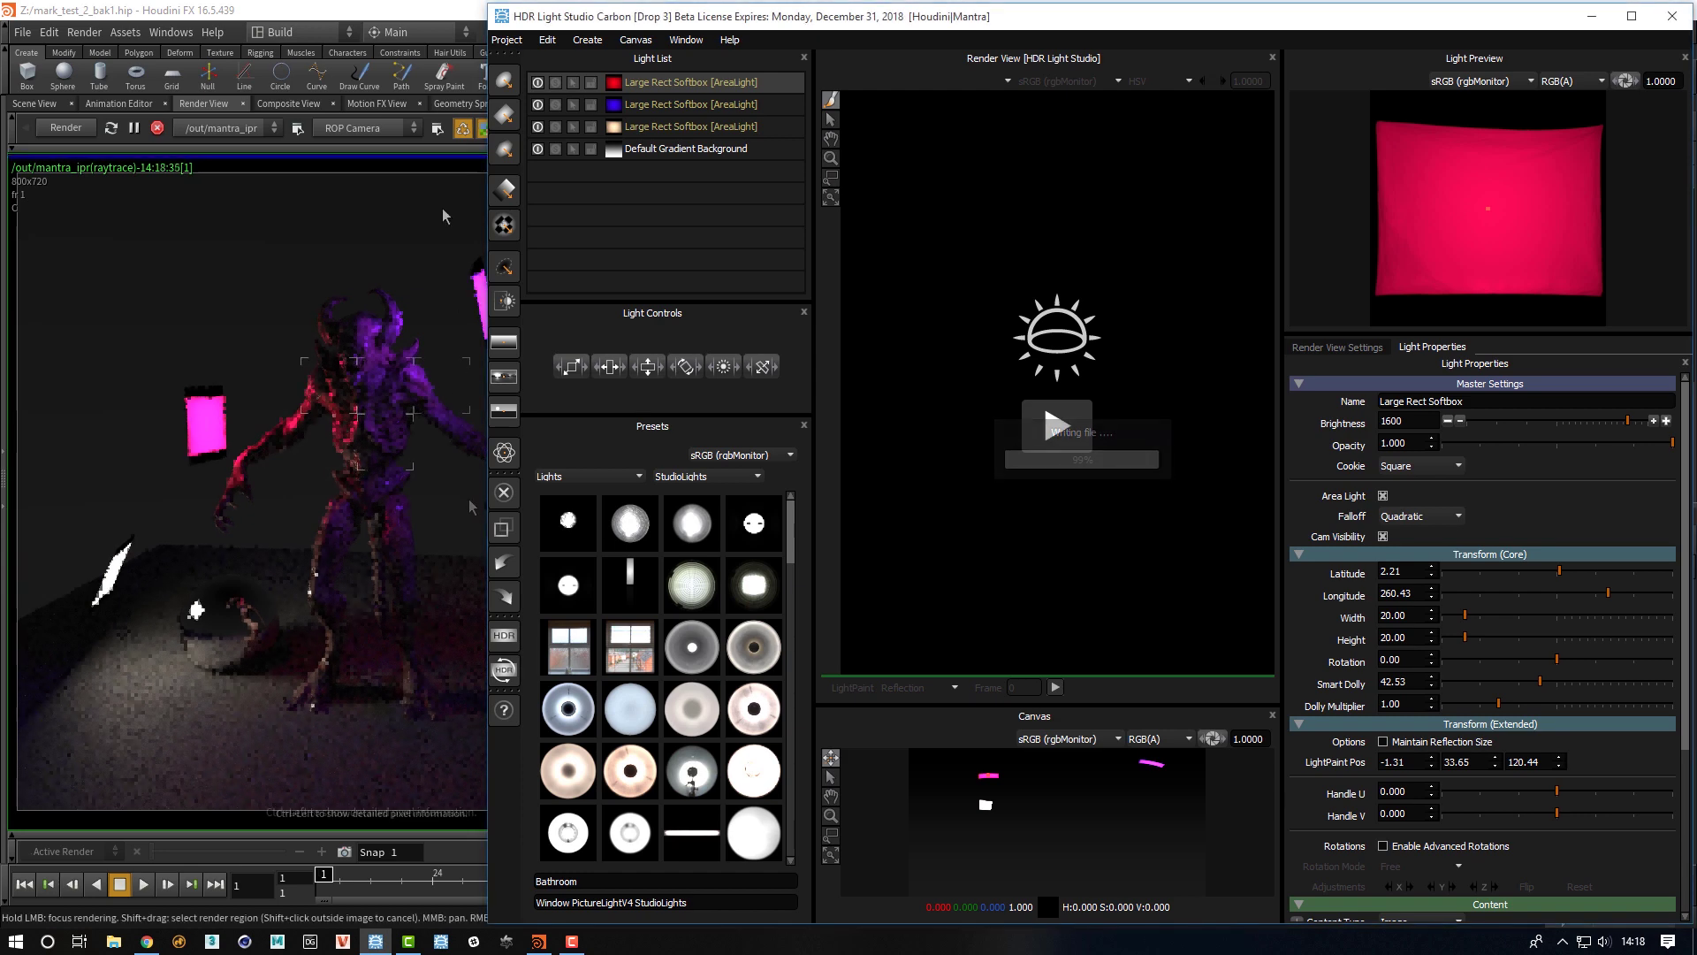
- Return to Houdini to confirm envlight1 loads the new demo.exr map
left_click(428, 11)
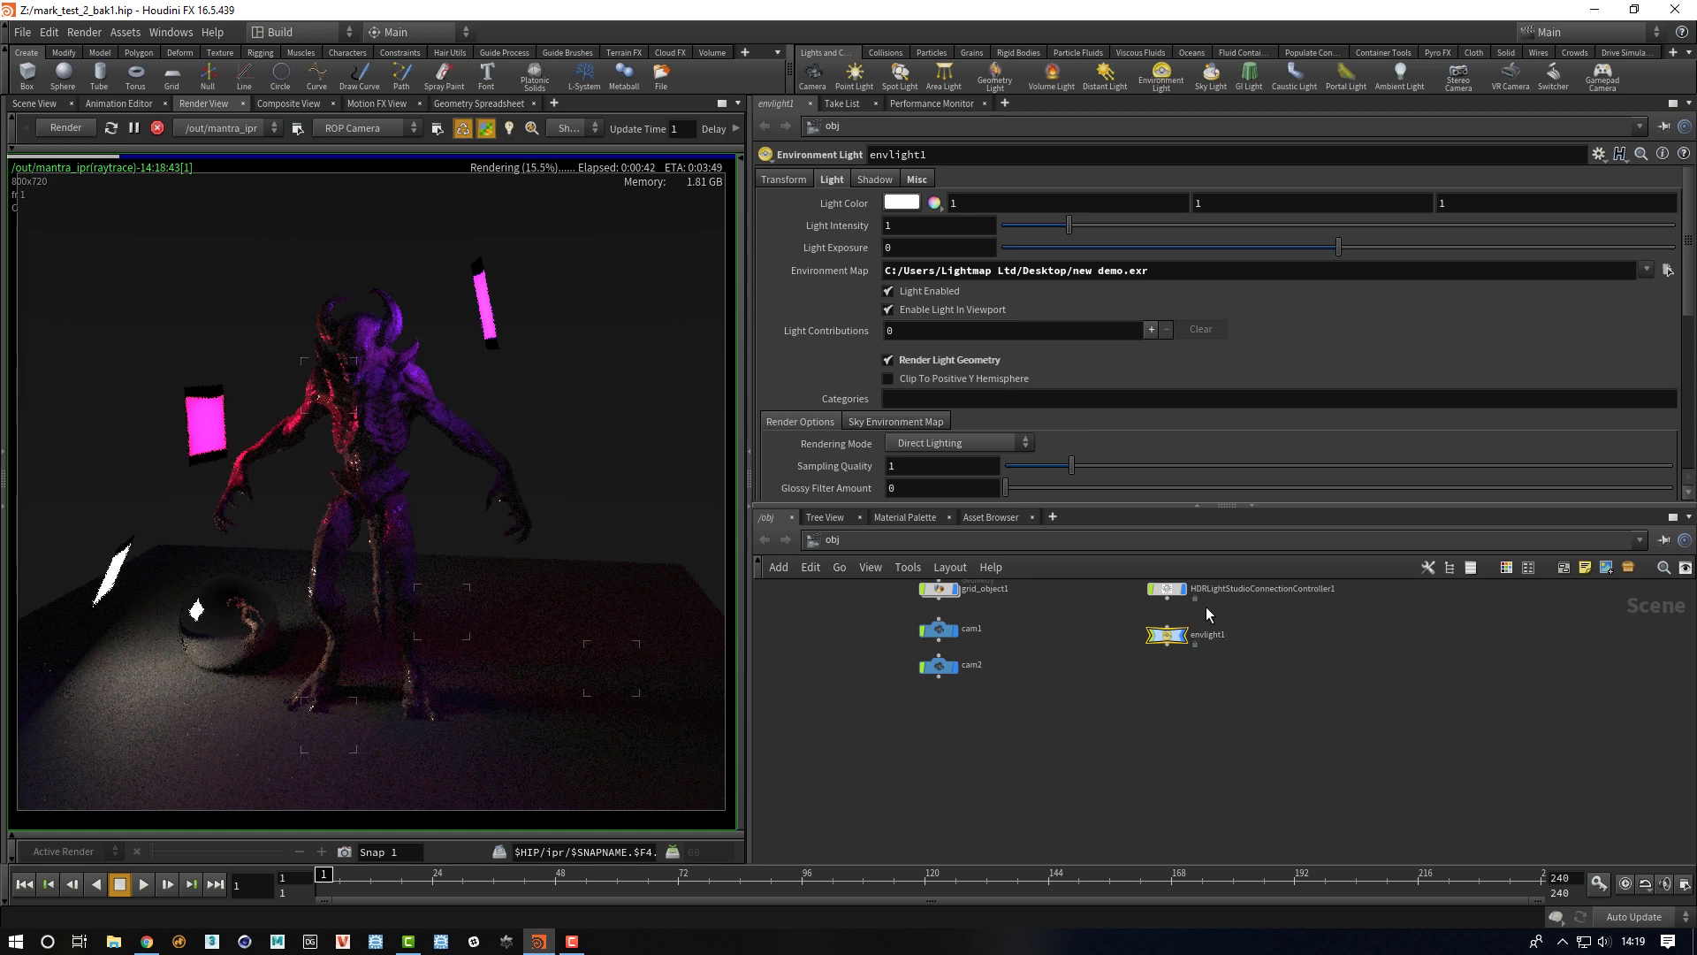
- Select the HDRLightStudioConnectionController1 node to show its settings
left_click(1172, 591)
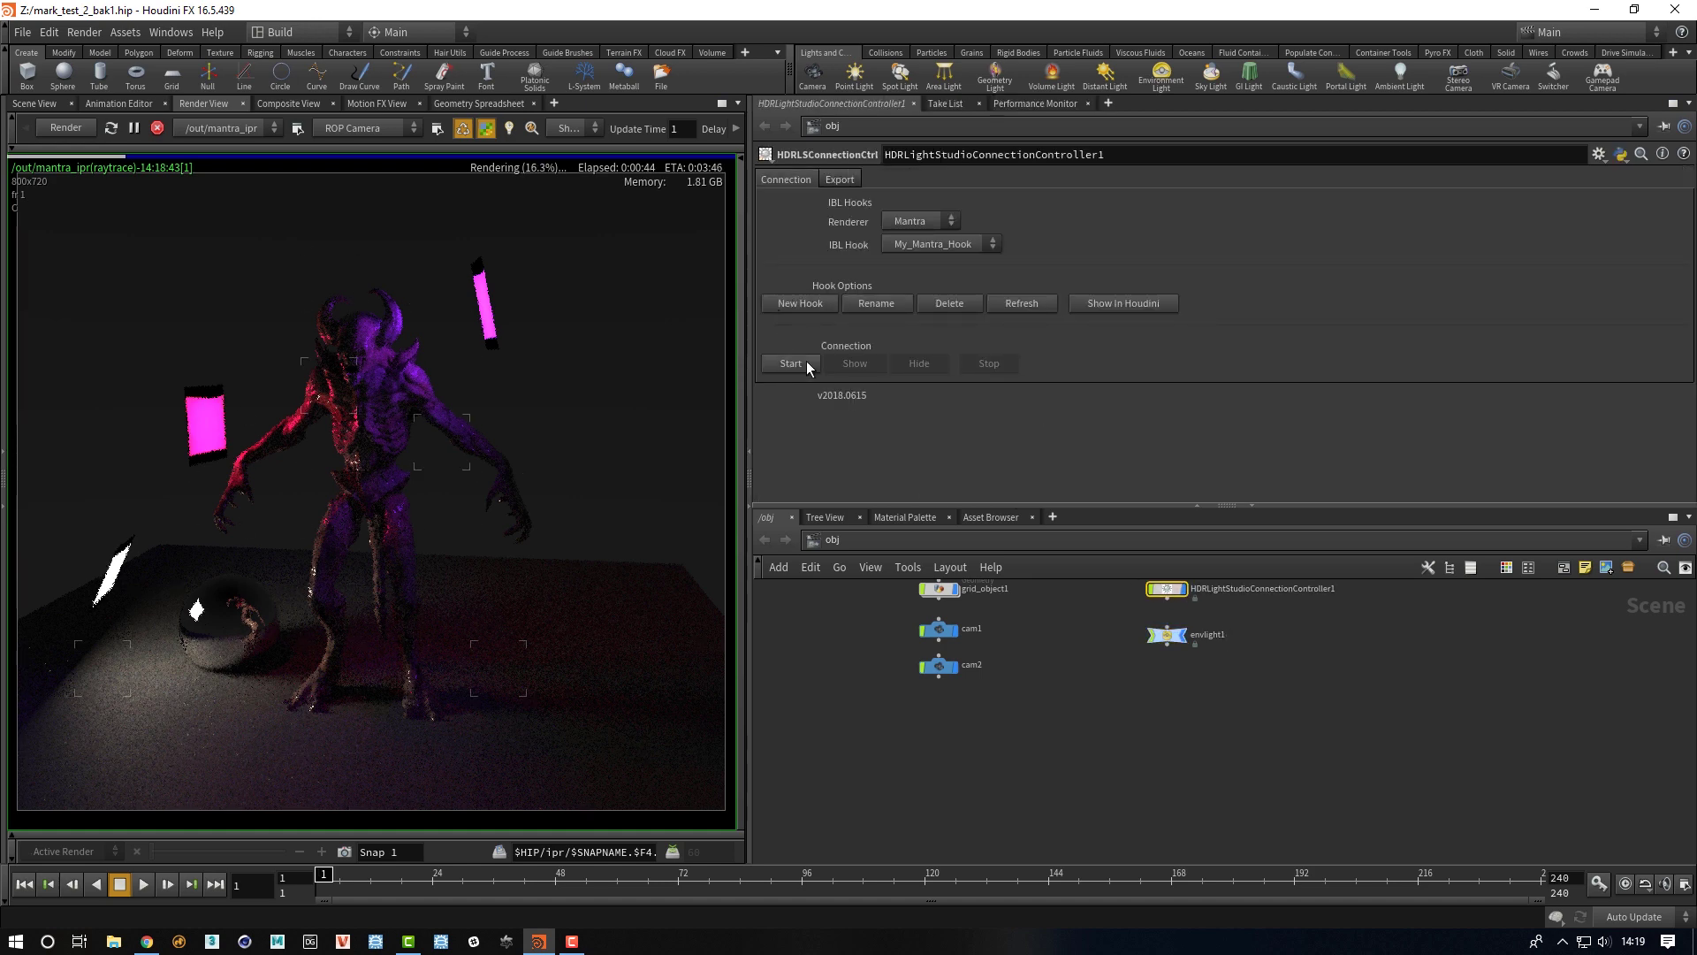